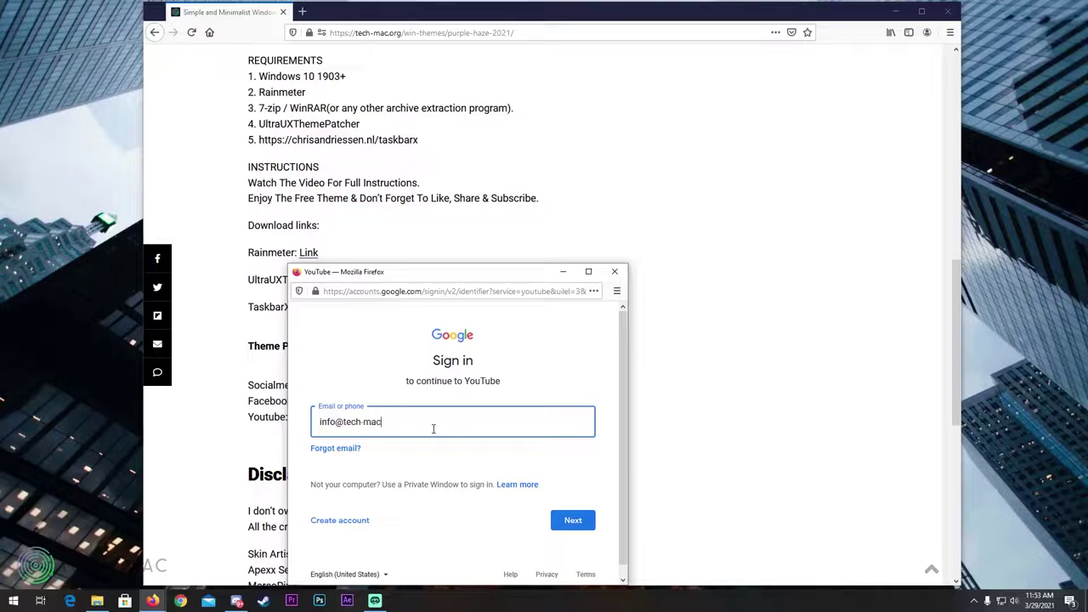
Sign in to YouTube with the account e-mail and password and subscribe to the Tech Mac channel.
{"action": "type", "text": "g"}
{"action": "key", "text": "Return"}
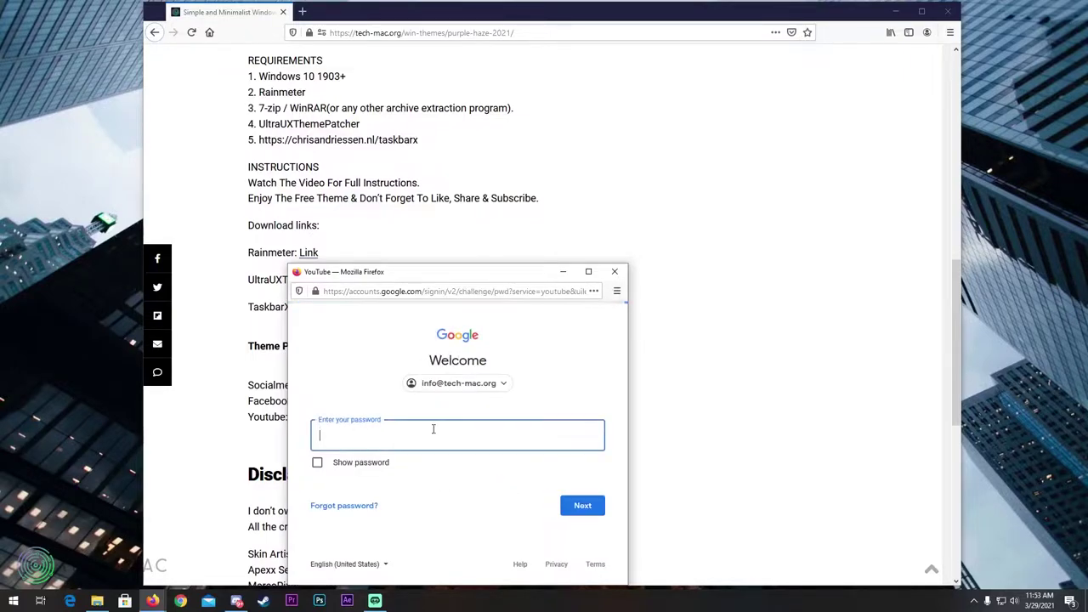
{"action": "key", "text": "ctrl+v"}
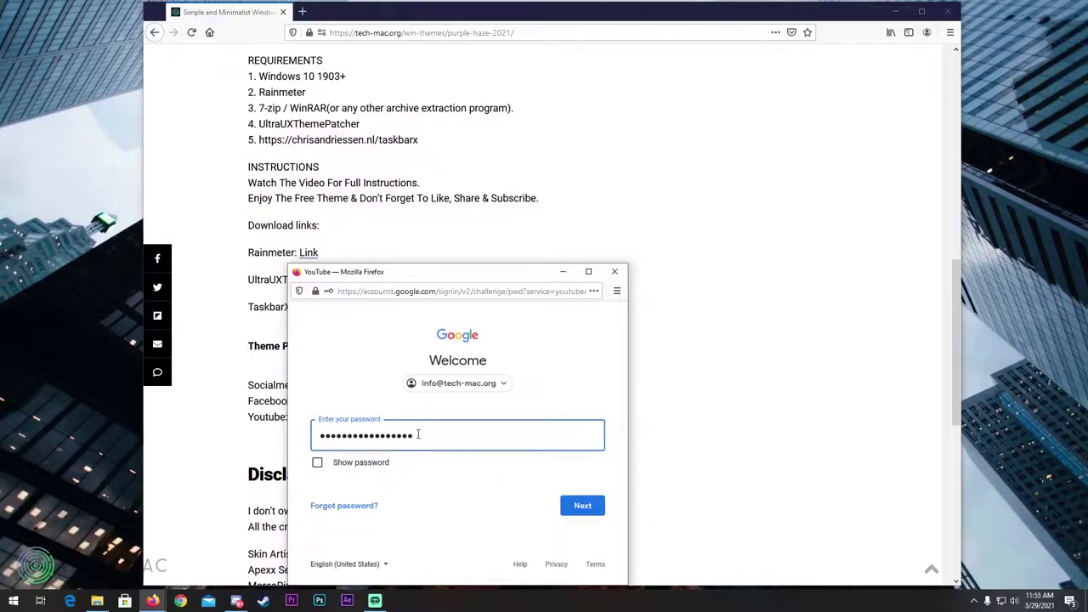
{"action": "left_click", "coordinate": [579, 508]}
{"action": "left_click", "coordinate": [468, 390]}
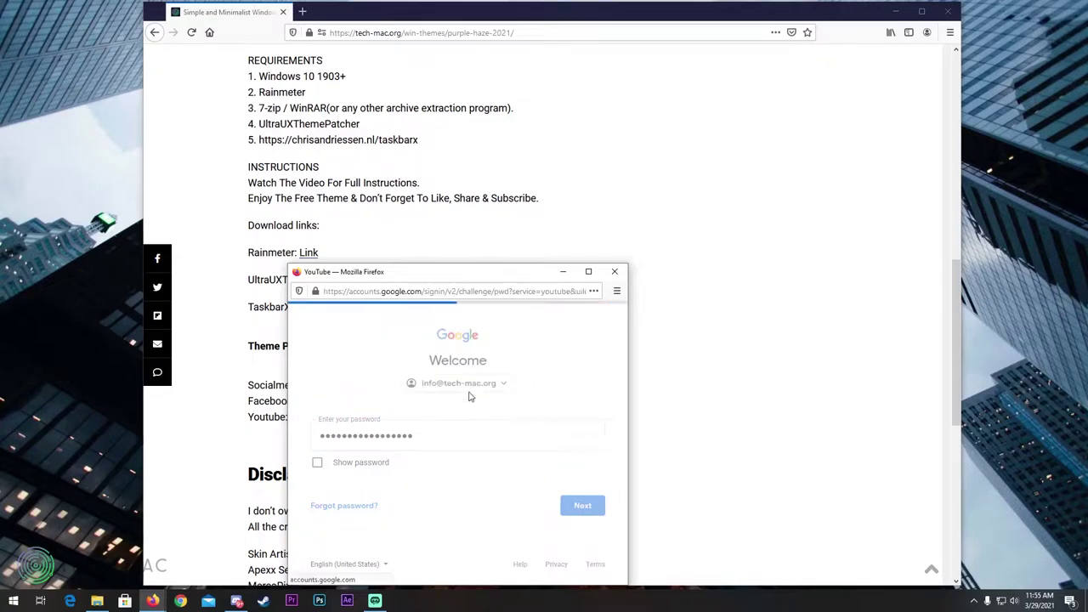
{"action": "left_click", "coordinate": [525, 476]}
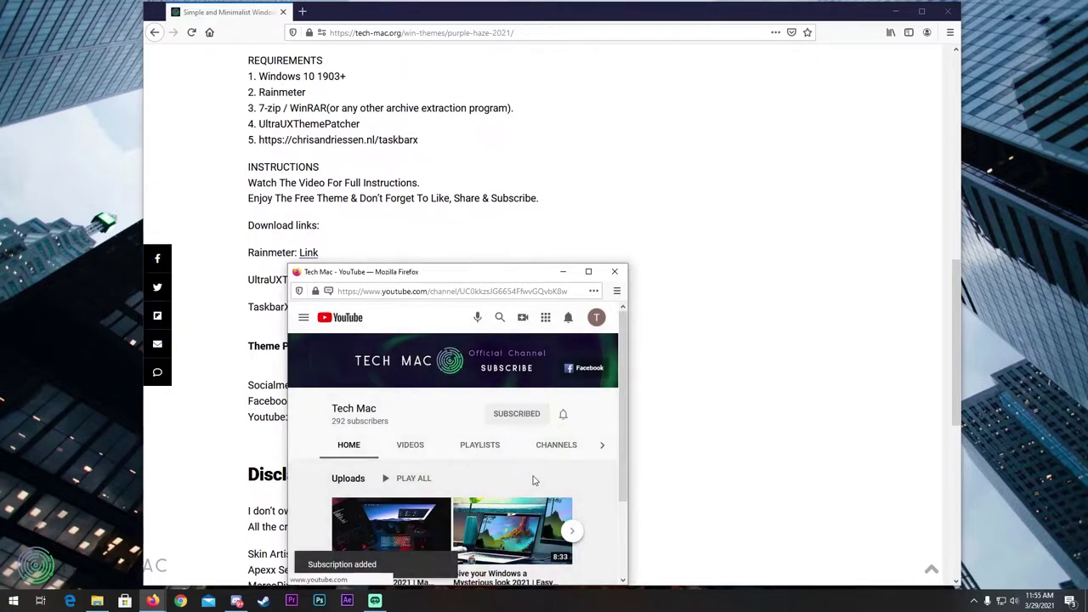
Set the Tech Mac channel's notifications to All and close the YouTube pop-up window.
{"action": "left_click", "coordinate": [563, 415]}
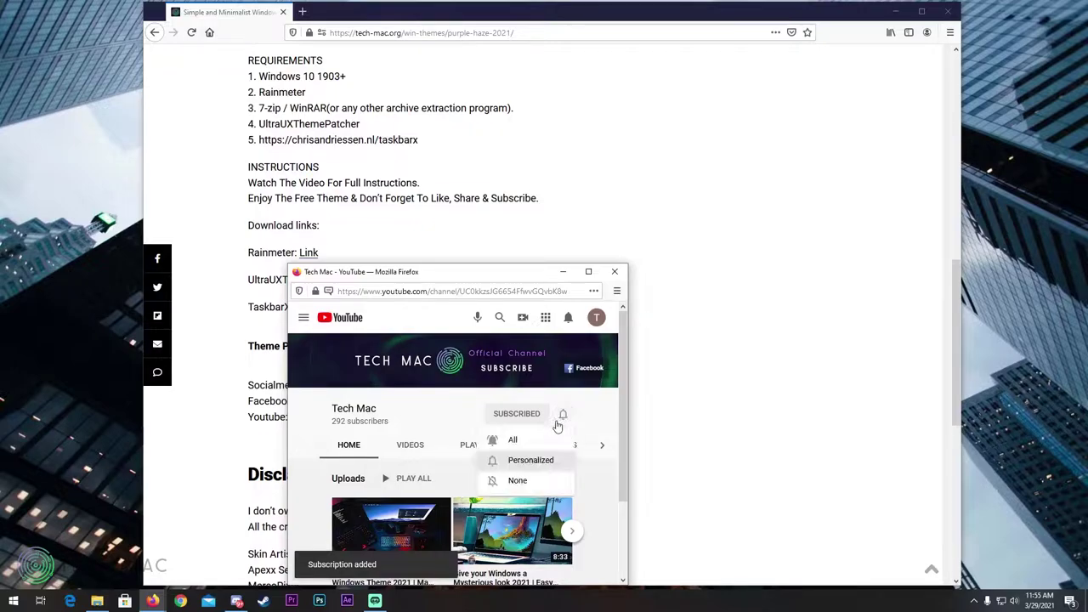
{"action": "left_click", "coordinate": [523, 440]}
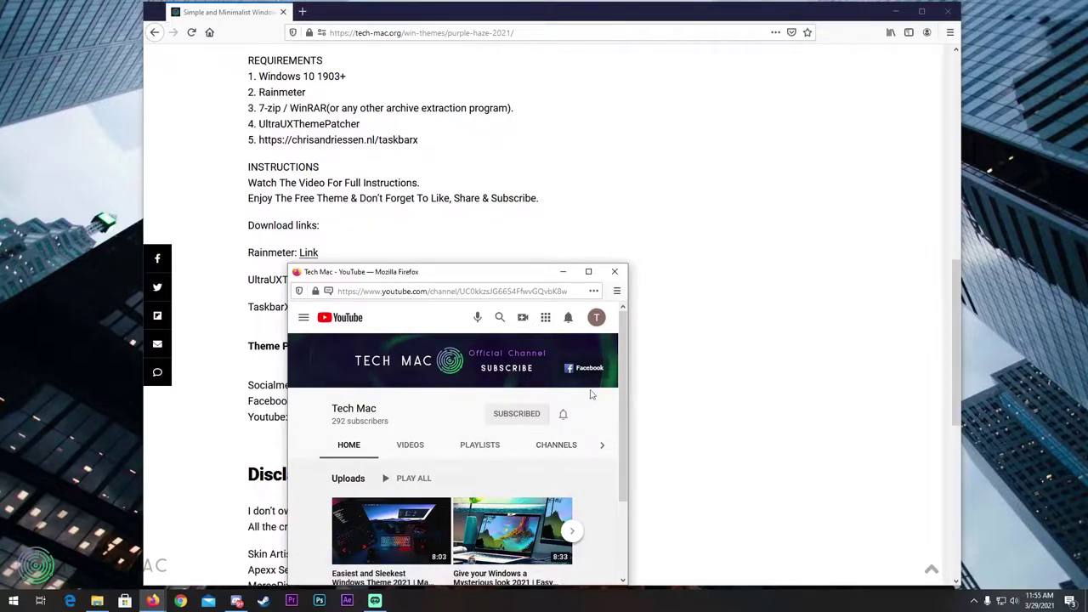
{"action": "left_click", "coordinate": [615, 272]}
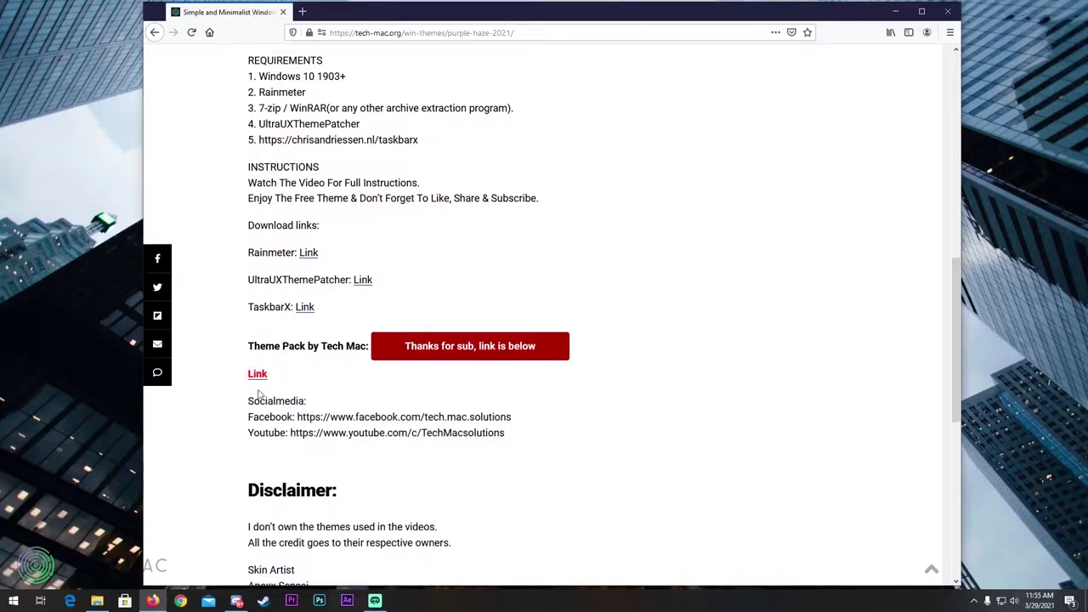
Download the Purple Haze Theme Pack through its unlocked link and save the RAR file.
{"action": "left_click", "coordinate": [257, 375]}
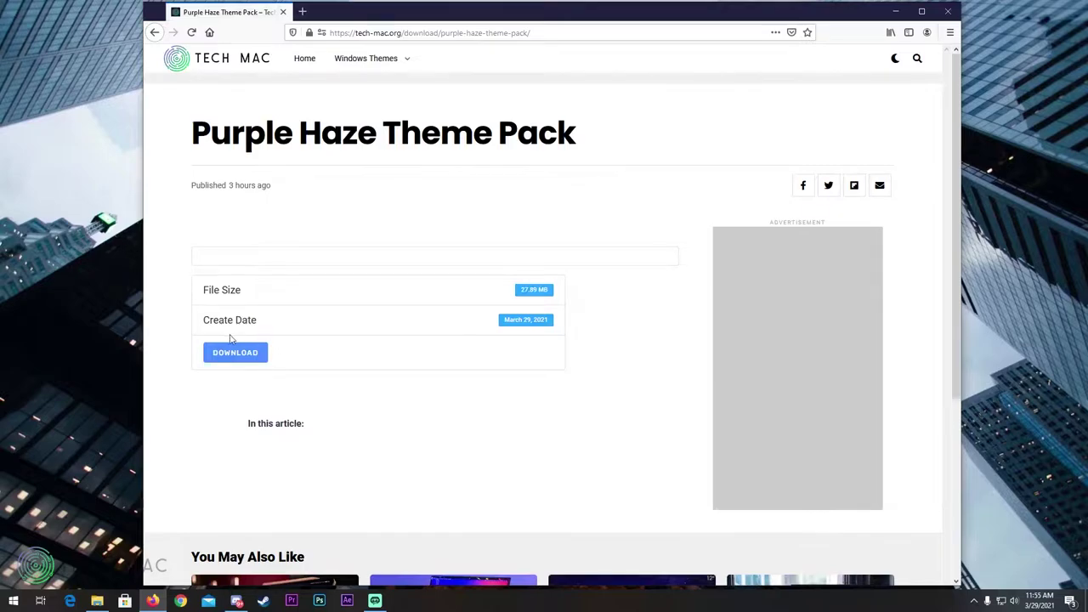
{"action": "left_click", "coordinate": [237, 358]}
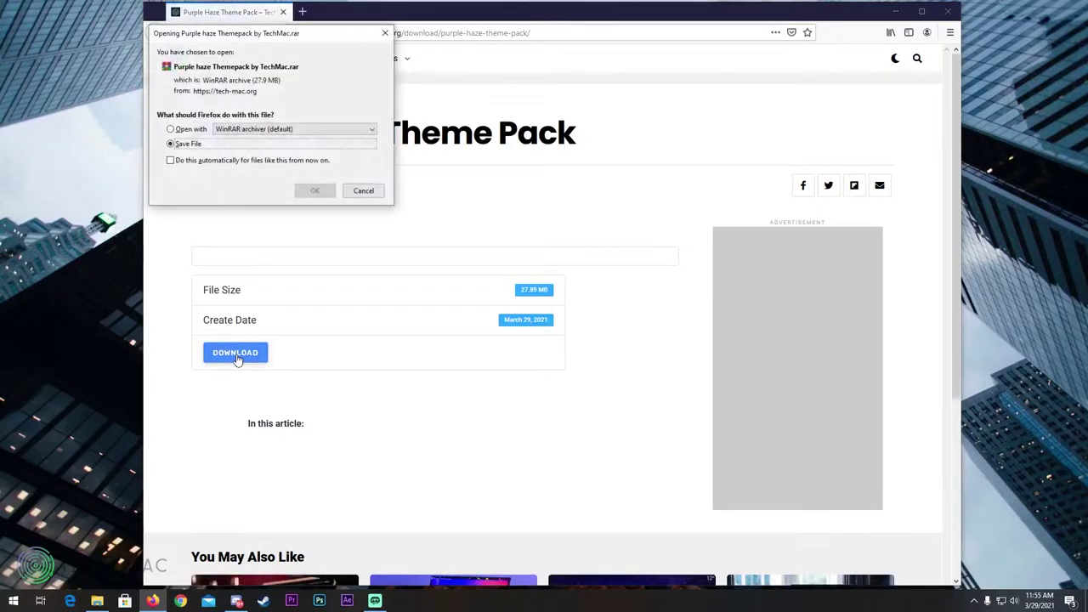
{"action": "left_click", "coordinate": [317, 191]}
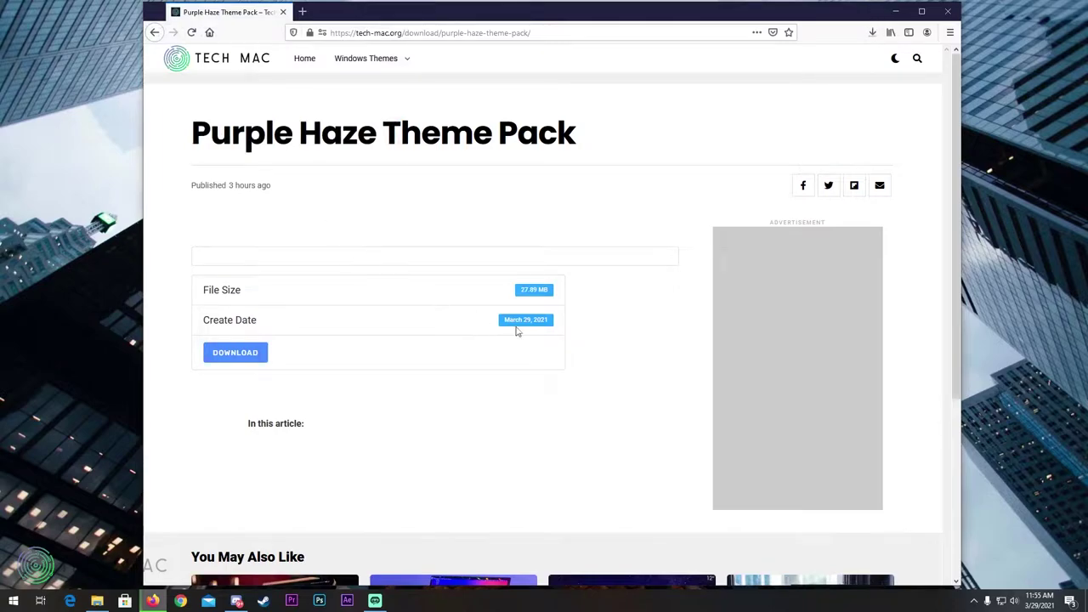
Show the downloaded theme pack archive in the Downloads folder and extract its contents there.
{"action": "left_click", "coordinate": [876, 35]}
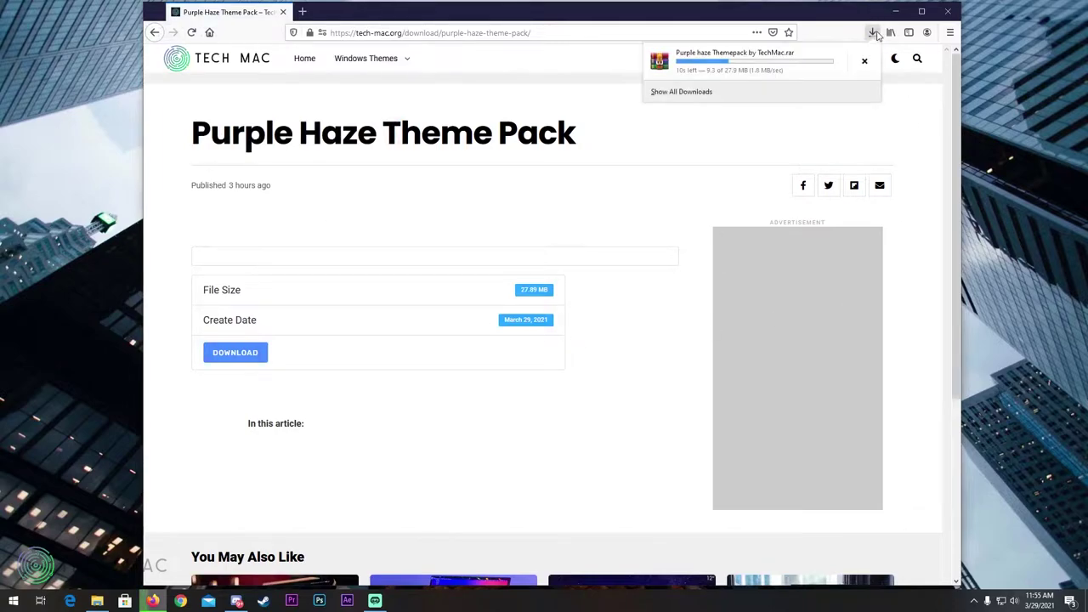
{"action": "left_click", "coordinate": [866, 63]}
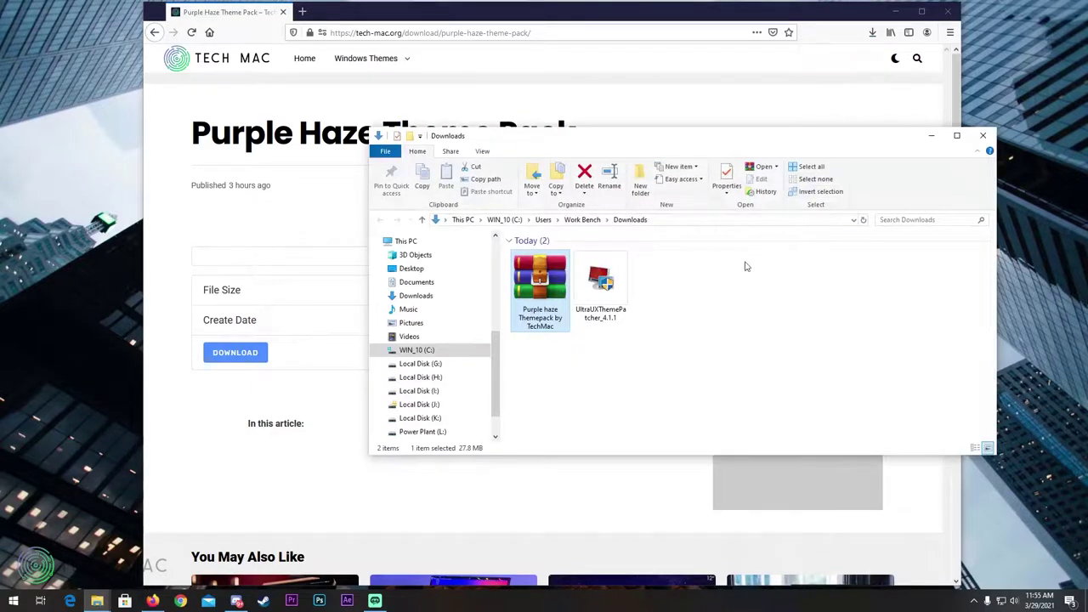
{"action": "right_click", "coordinate": [550, 294]}
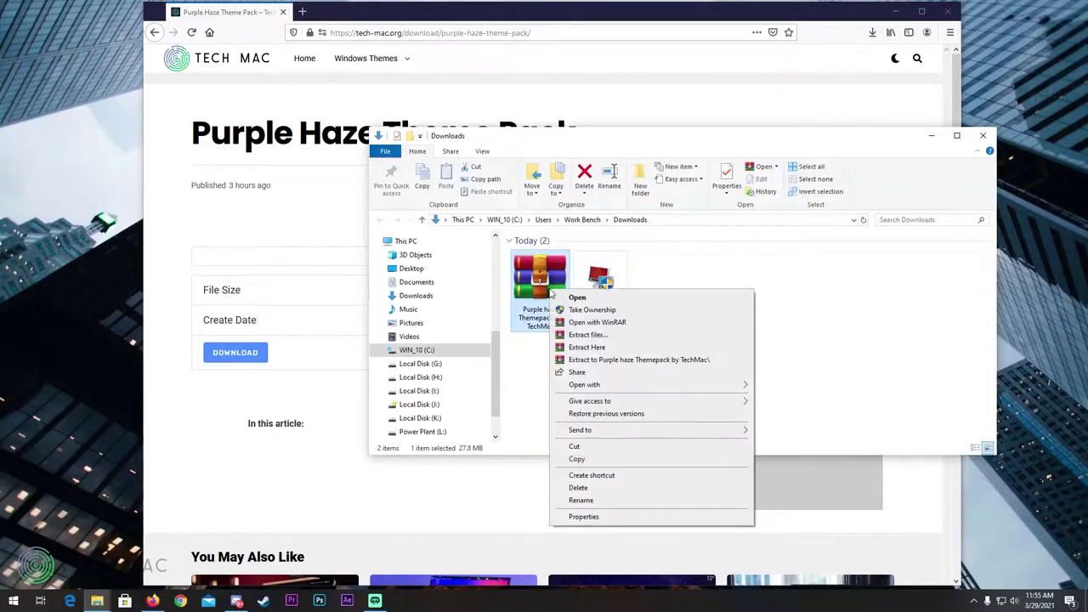
{"action": "left_click", "coordinate": [608, 346]}
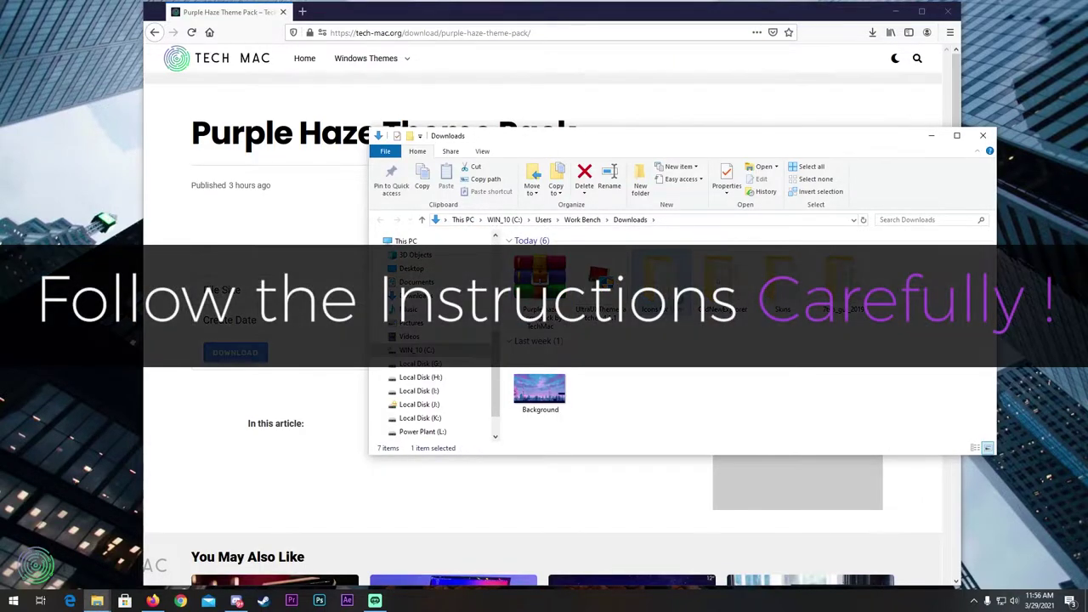
In the 7tsp_gui_2019 folder, change the 7tsp GUI v0.6(2019) file's extension from .ee to .exe and launch it.
{"action": "double_click", "coordinate": [650, 280]}
{"action": "left_click", "coordinate": [896, 12]}
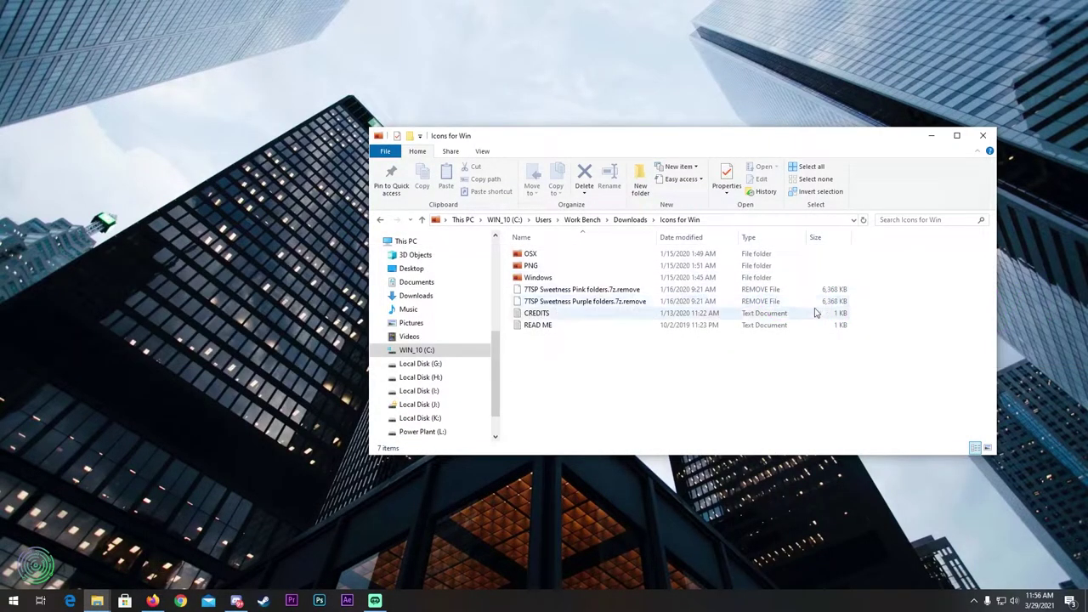
{"action": "key", "text": "alt+Left"}
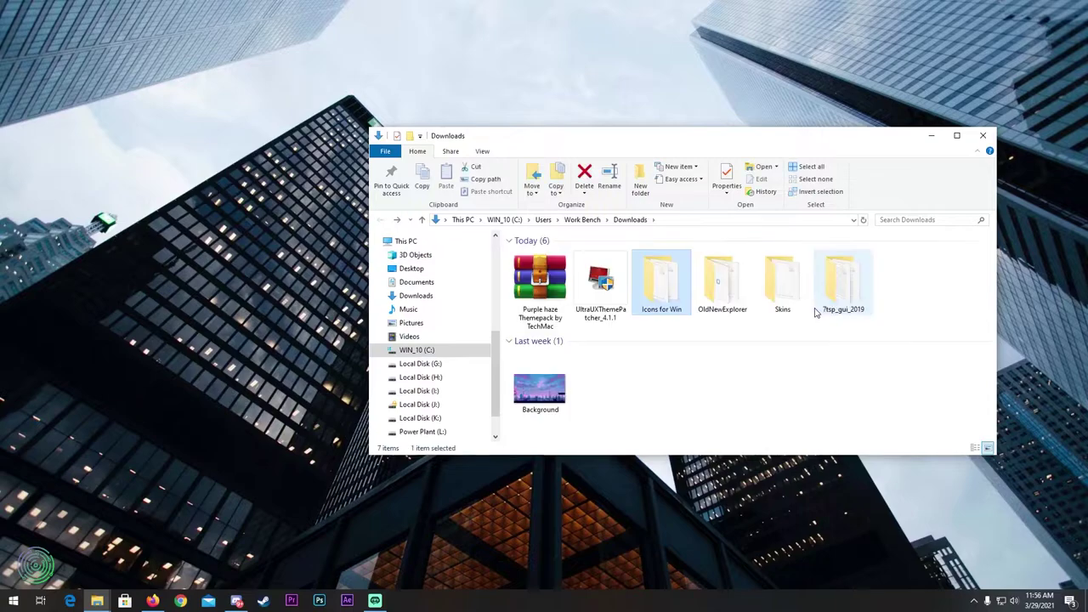
{"action": "double_click", "coordinate": [835, 308]}
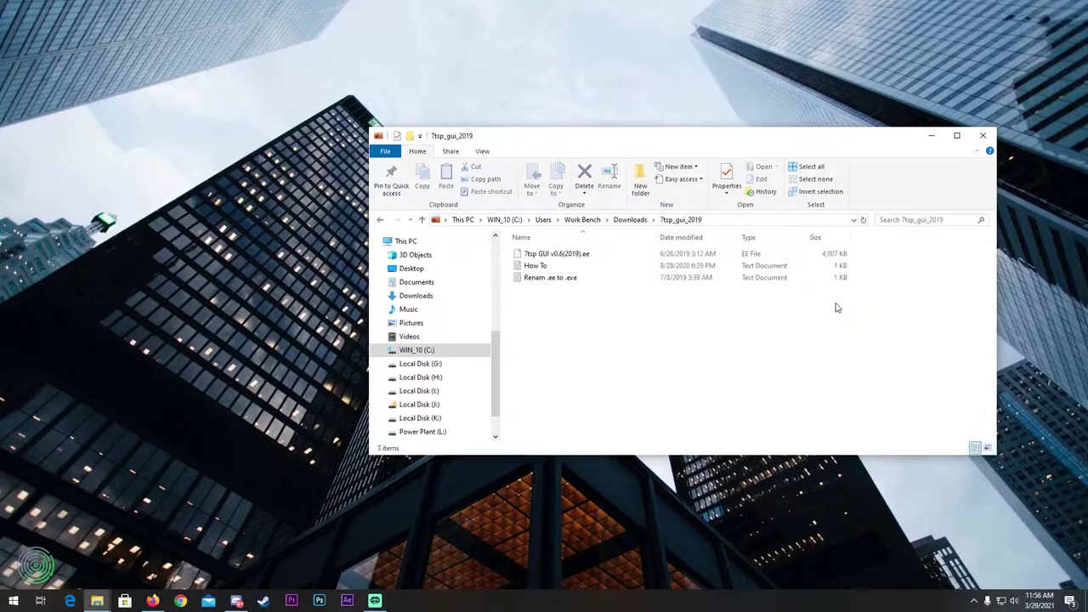
{"action": "left_click", "coordinate": [597, 258]}
{"action": "left_click", "coordinate": [597, 258]}
{"action": "left_click", "coordinate": [599, 254]}
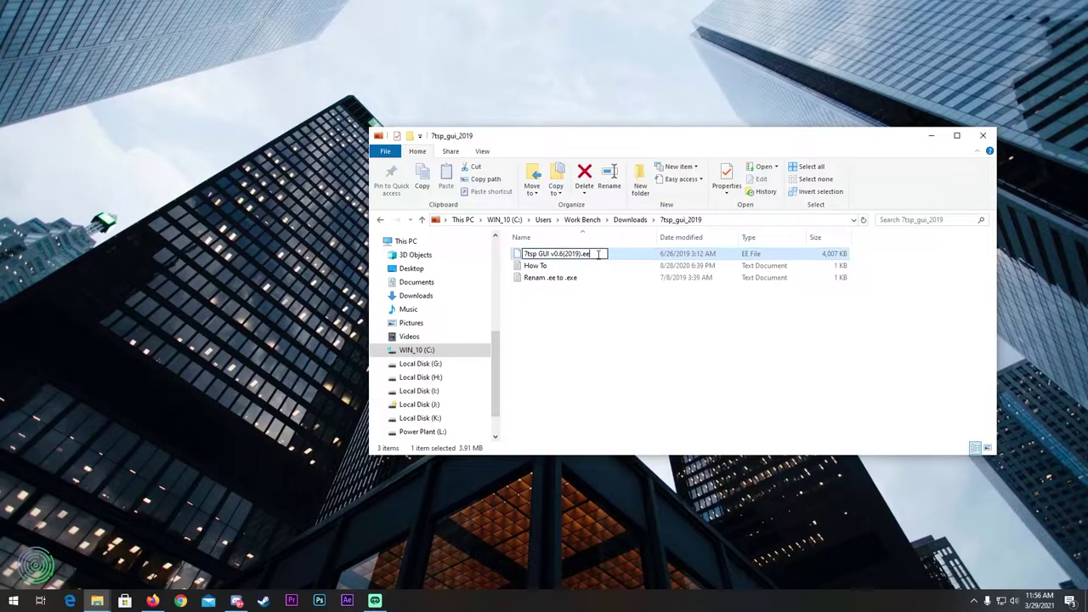
{"action": "key", "text": "Return"}
{"action": "left_click", "coordinate": [598, 308]}
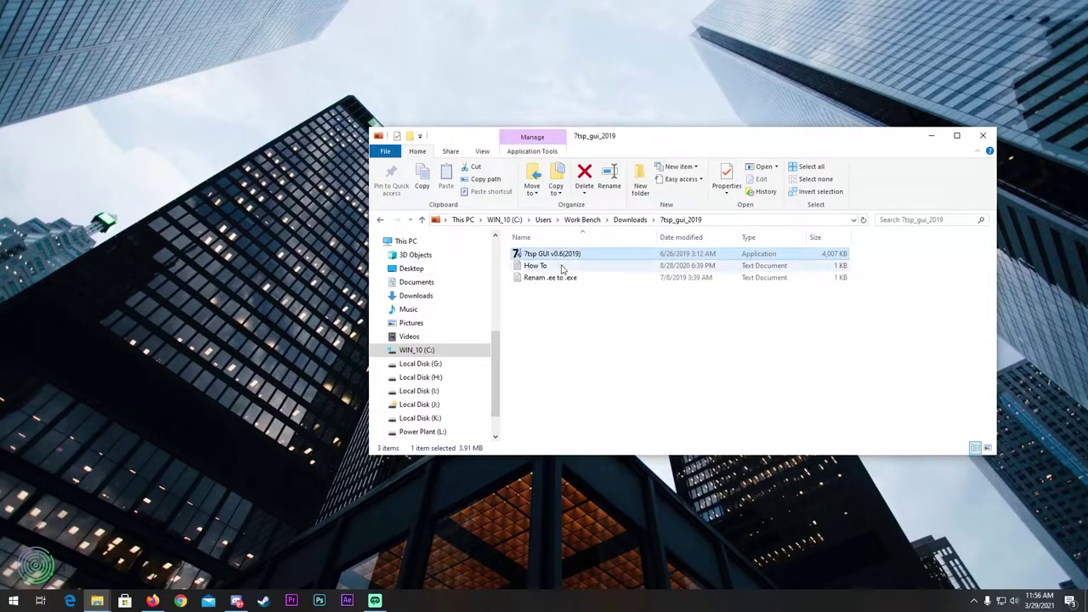
{"action": "double_click", "coordinate": [562, 260]}
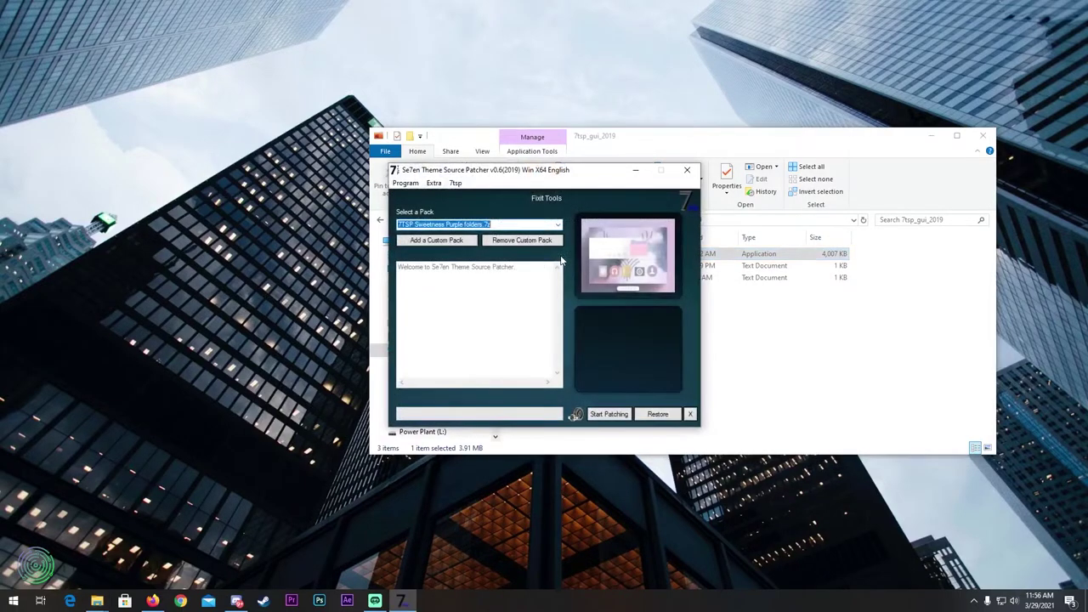
In the Icons for Win folder, remove the .remove extension from the 7TSP Sweetness Purple folders file so it ends in .7z.
{"action": "left_click", "coordinate": [760, 337]}
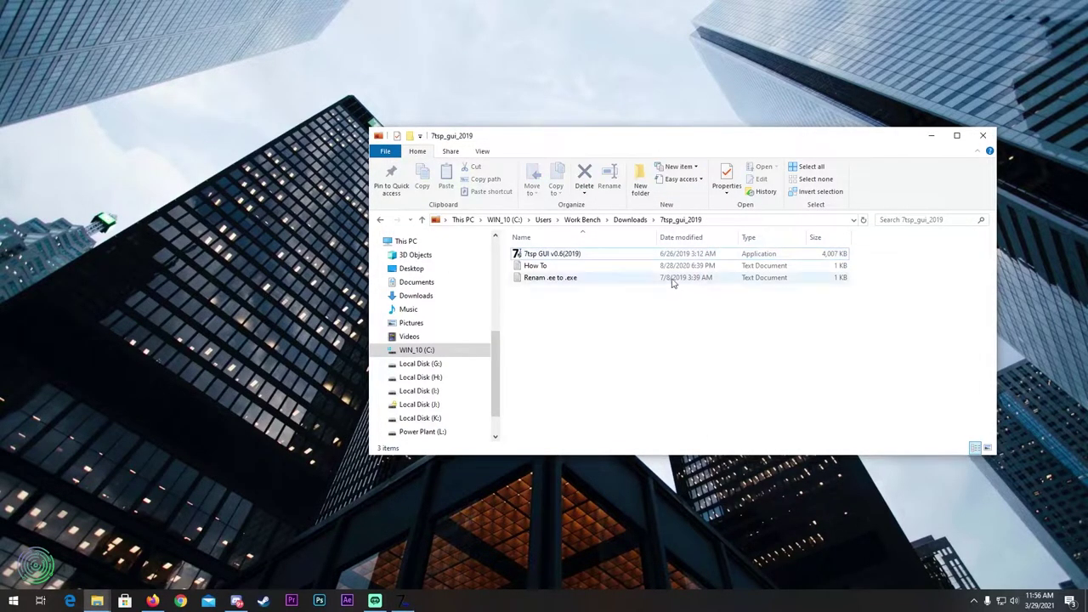
{"action": "left_click", "coordinate": [630, 220]}
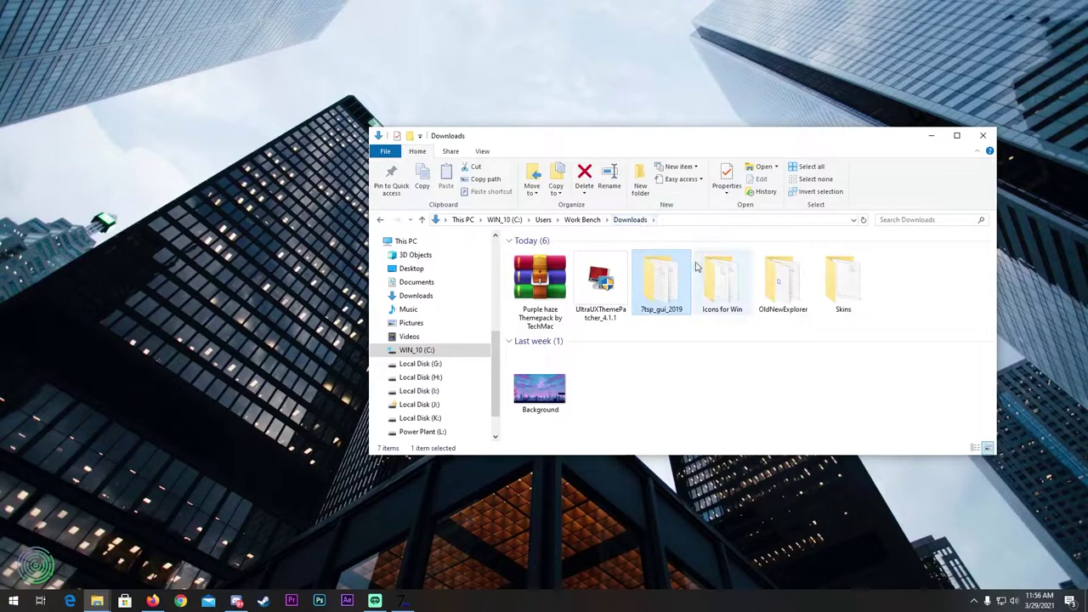
{"action": "double_click", "coordinate": [721, 279]}
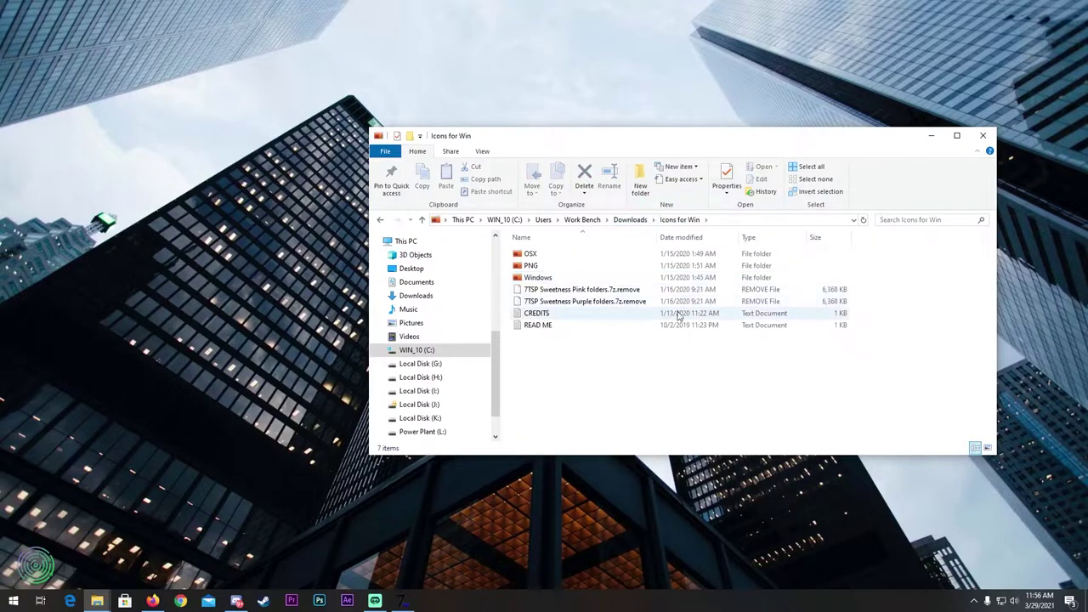
{"action": "left_click", "coordinate": [646, 303]}
{"action": "left_click", "coordinate": [647, 303]}
{"action": "left_click", "coordinate": [653, 302]}
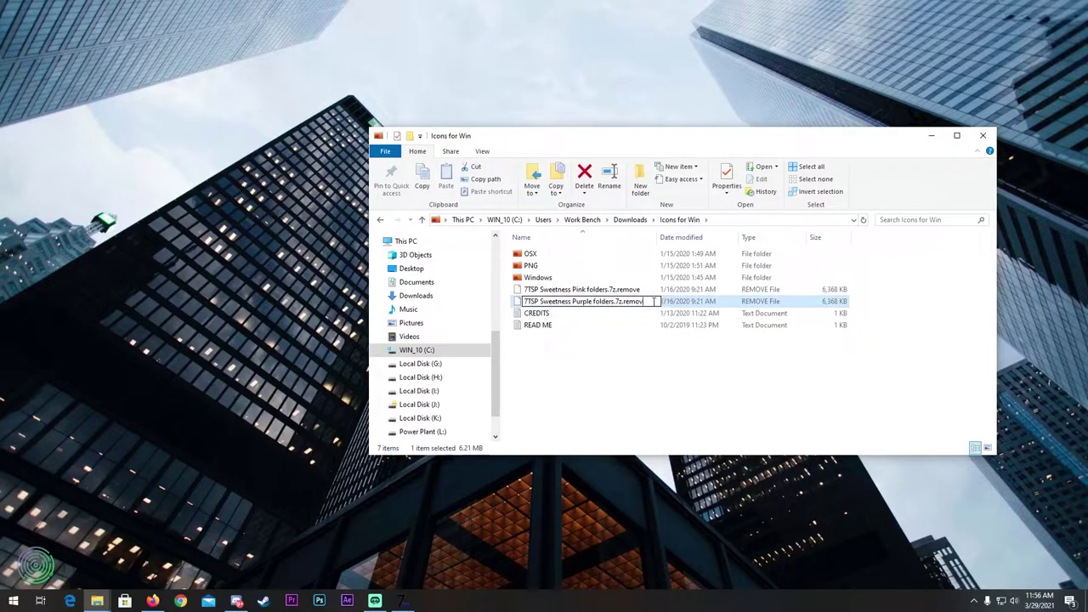
{"action": "key", "text": "BackSpace"}
{"action": "key", "text": "Return"}
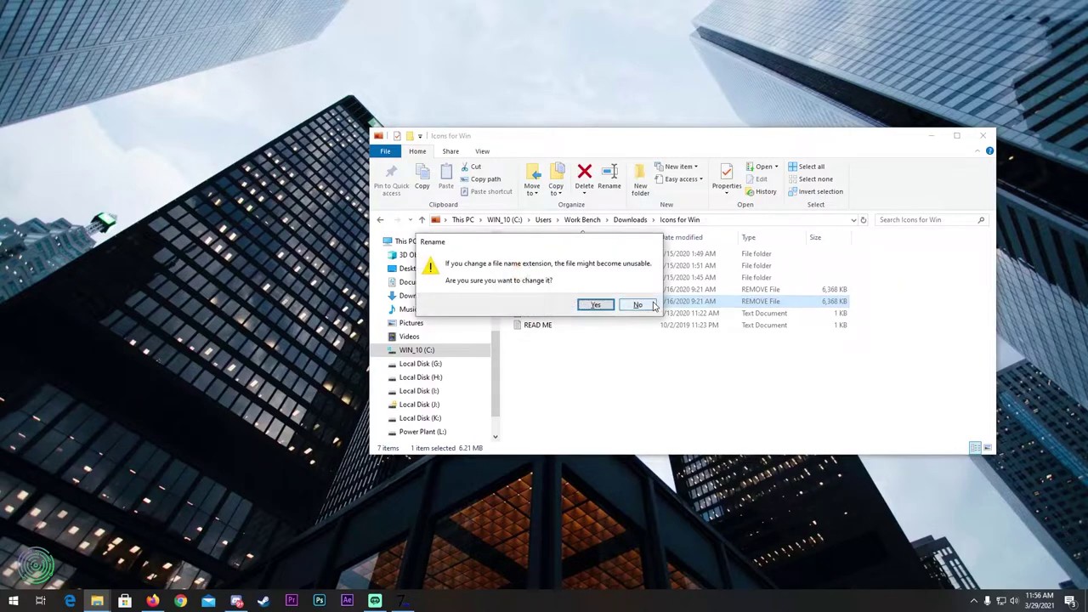
{"action": "left_click", "coordinate": [609, 308]}
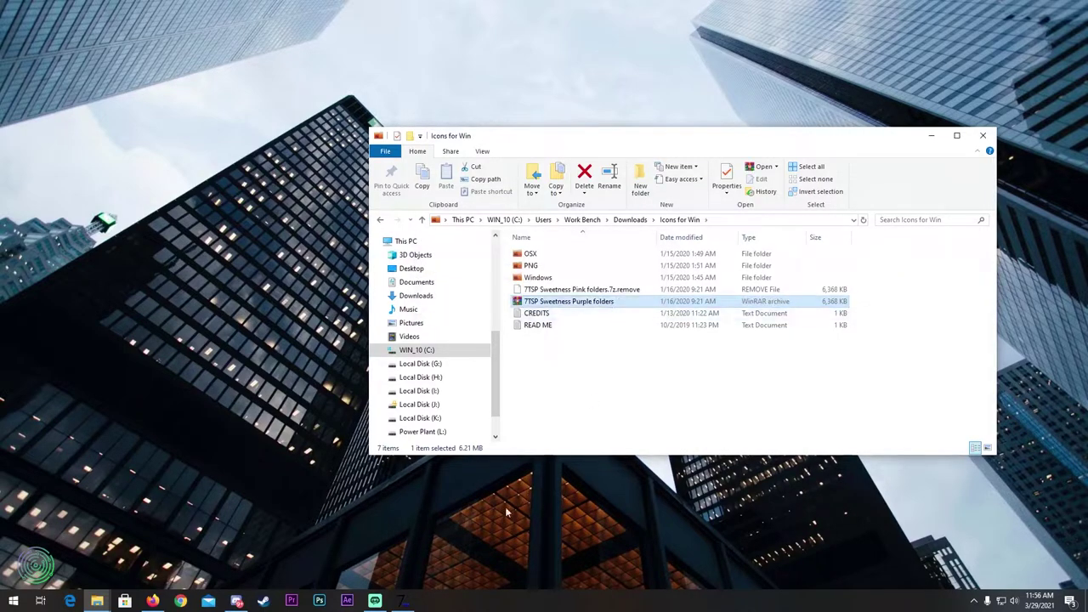
Add 7TSP Sweetness Purple folders from Downloads > Icons for Win as a custom pack in Se7en Theme Source Patcher.
{"action": "left_click", "coordinate": [450, 242]}
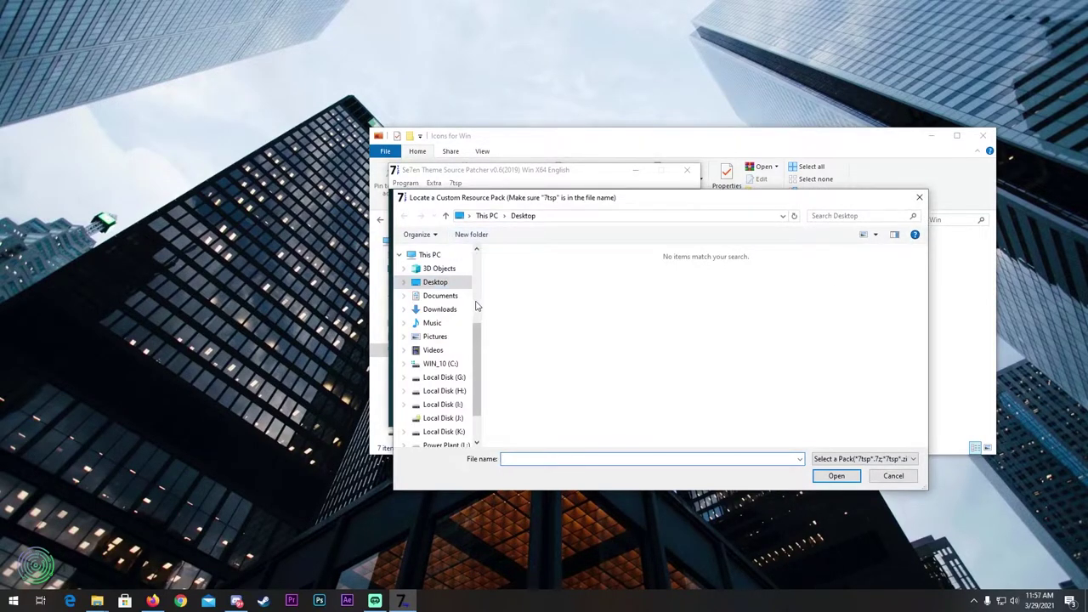
{"action": "left_click", "coordinate": [442, 310]}
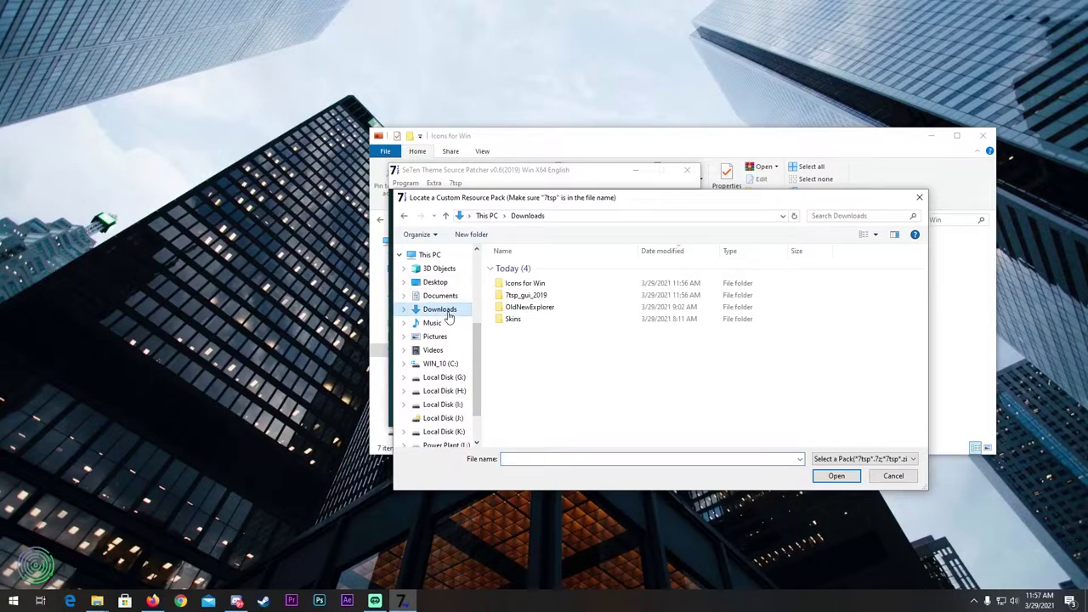
{"action": "double_click", "coordinate": [549, 284]}
{"action": "left_click", "coordinate": [568, 306]}
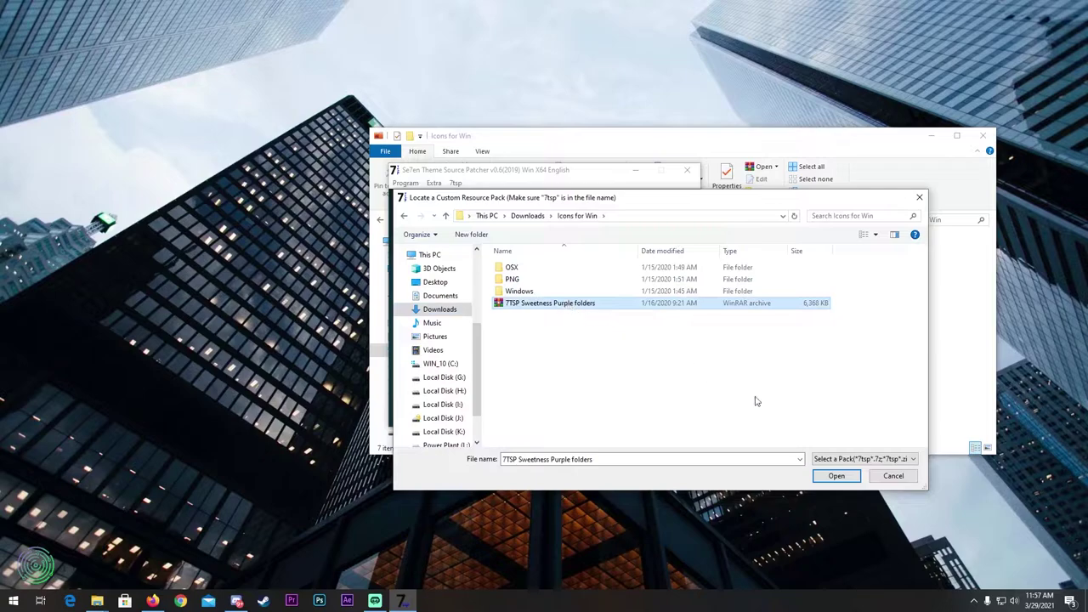
{"action": "left_click", "coordinate": [836, 476]}
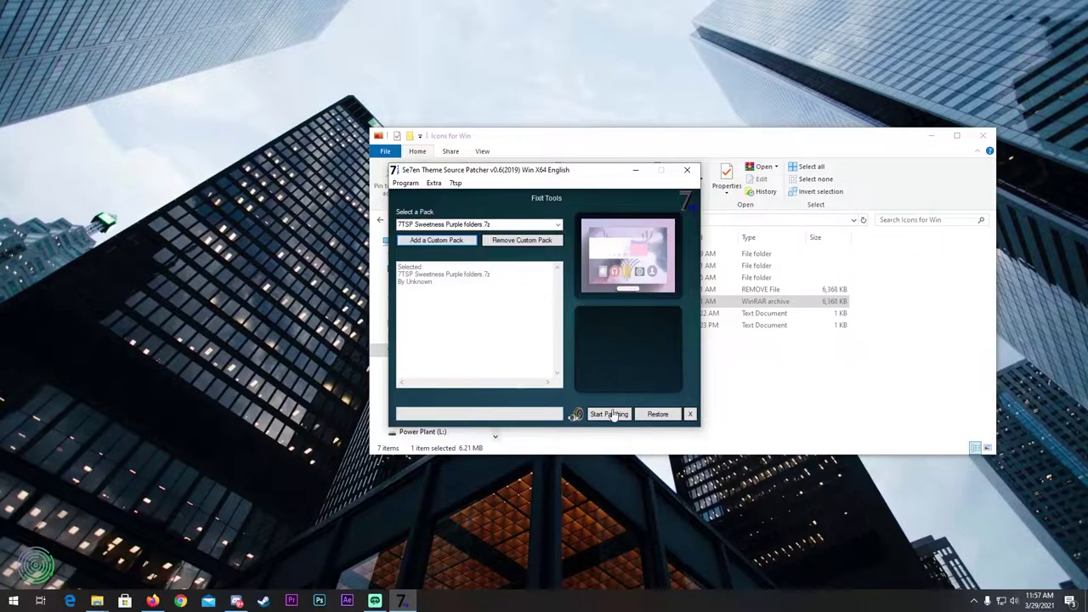
Patch the system with the 7TSP Sweetness Purple folders pack, keeping restore point creation enabled.
{"action": "left_click", "coordinate": [613, 414]}
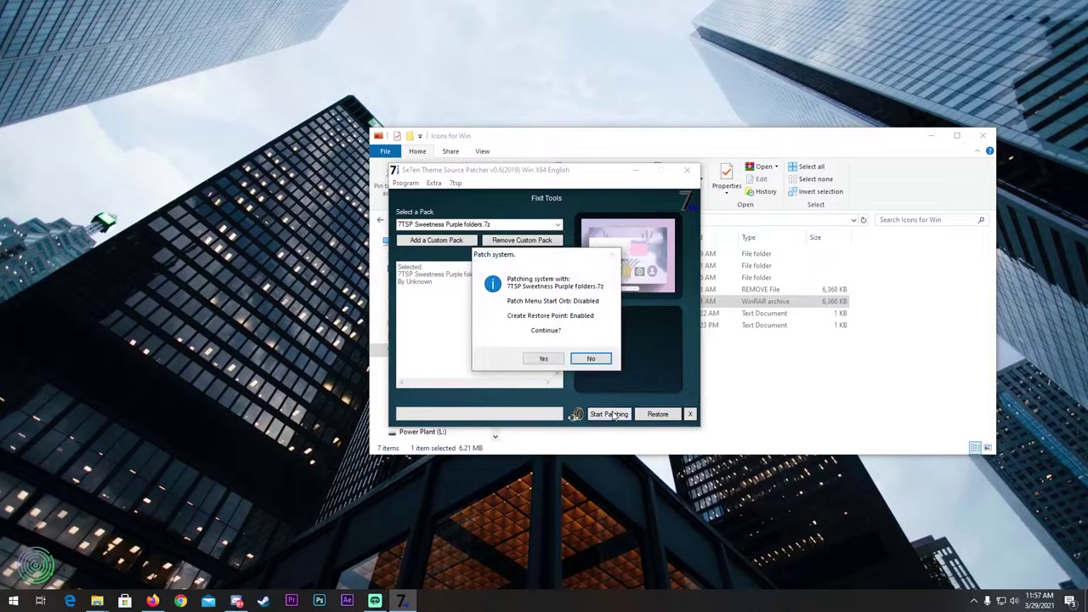
{"action": "left_click", "coordinate": [540, 359]}
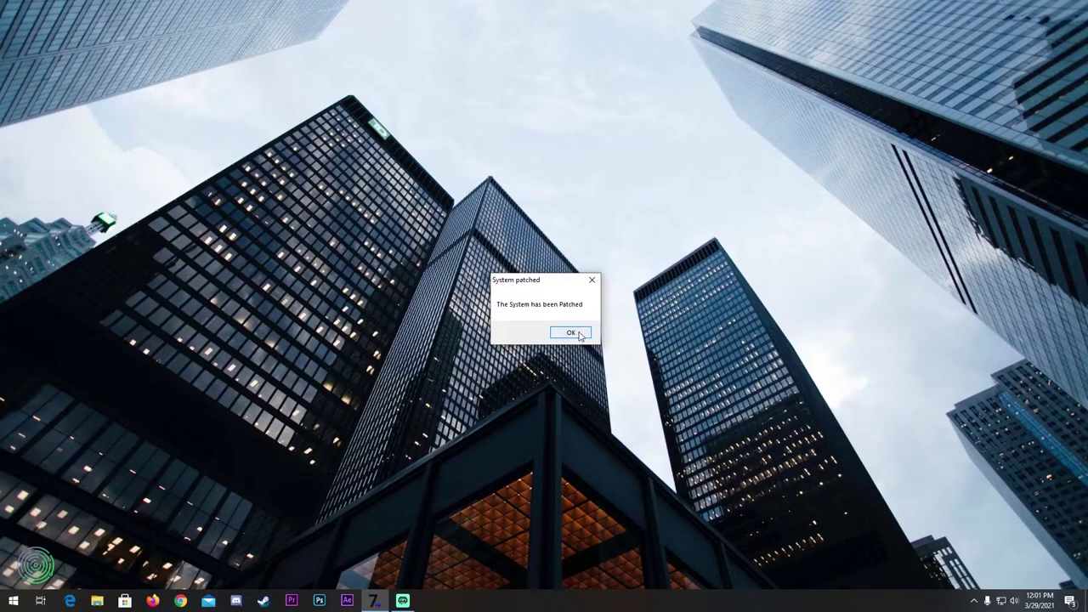
{"action": "left_click", "coordinate": [571, 332]}
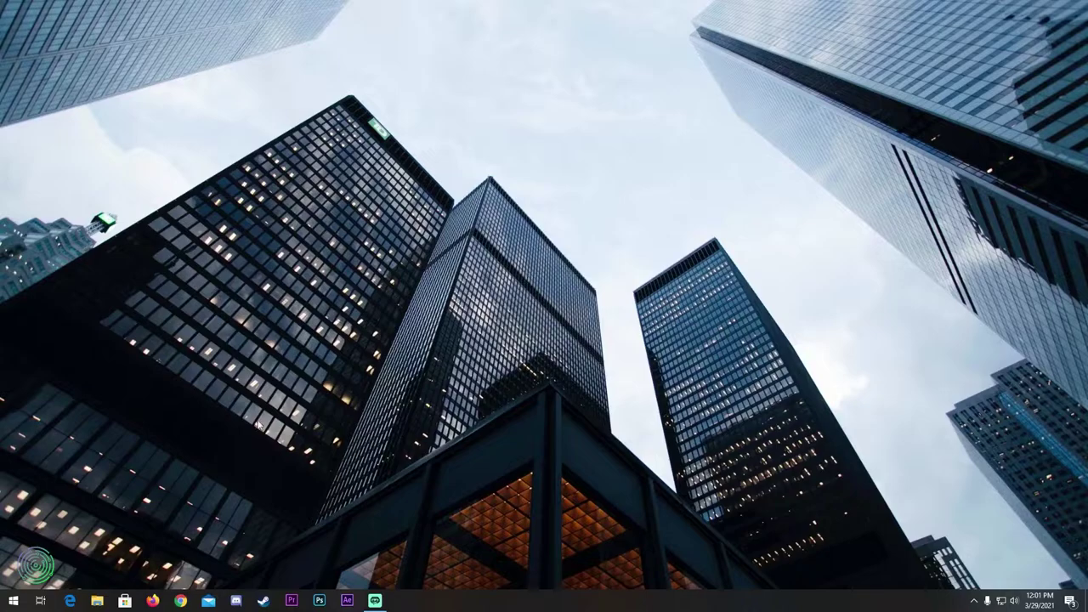
Open File Explorer at This PC and examine the folder and drive icons.
{"action": "left_click", "coordinate": [97, 600]}
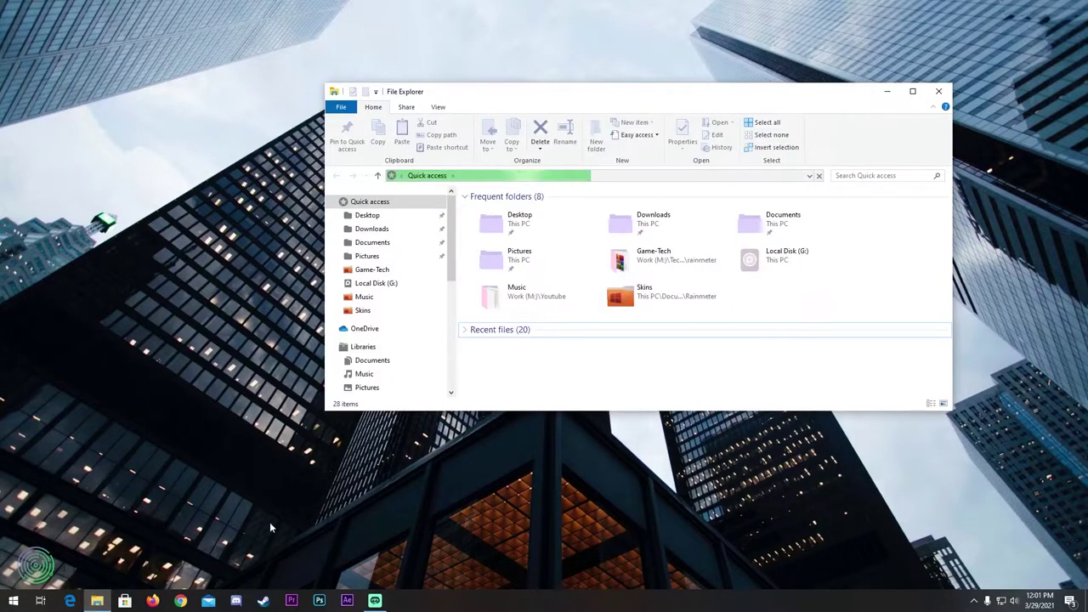
{"action": "scroll", "coordinate": [412, 364], "scroll_direction": "down", "scroll_amount": 1}
{"action": "left_click", "coordinate": [397, 369]}
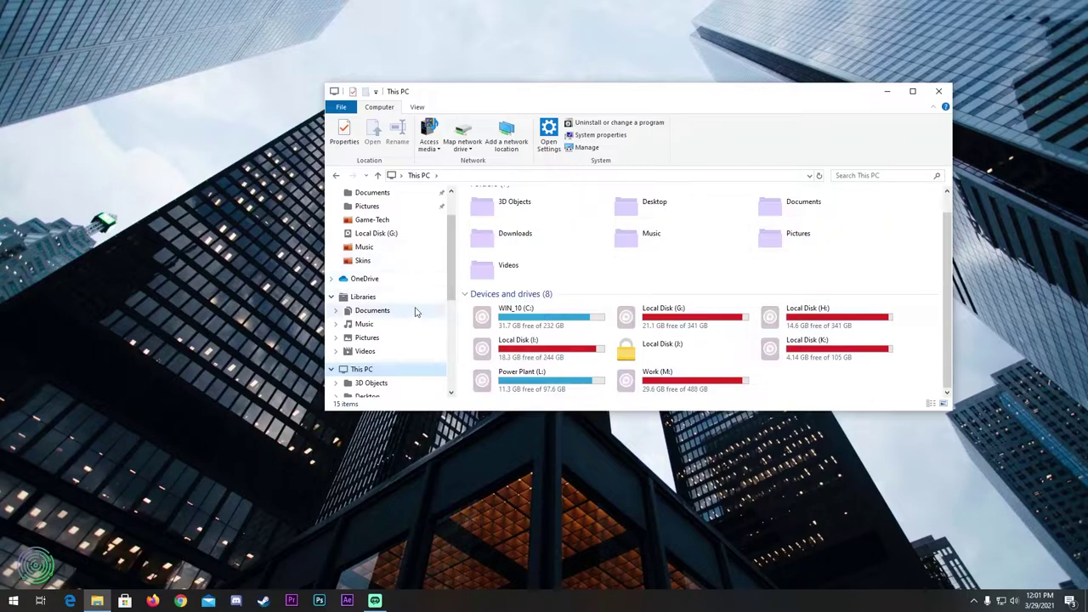
Run OldNewExplorerCfg from Downloads > OldNewExplorer and install its shell extension.
{"action": "scroll", "coordinate": [418, 360], "scroll_direction": "down", "scroll_amount": 1}
{"action": "scroll", "coordinate": [417, 360], "scroll_direction": "down", "scroll_amount": 2}
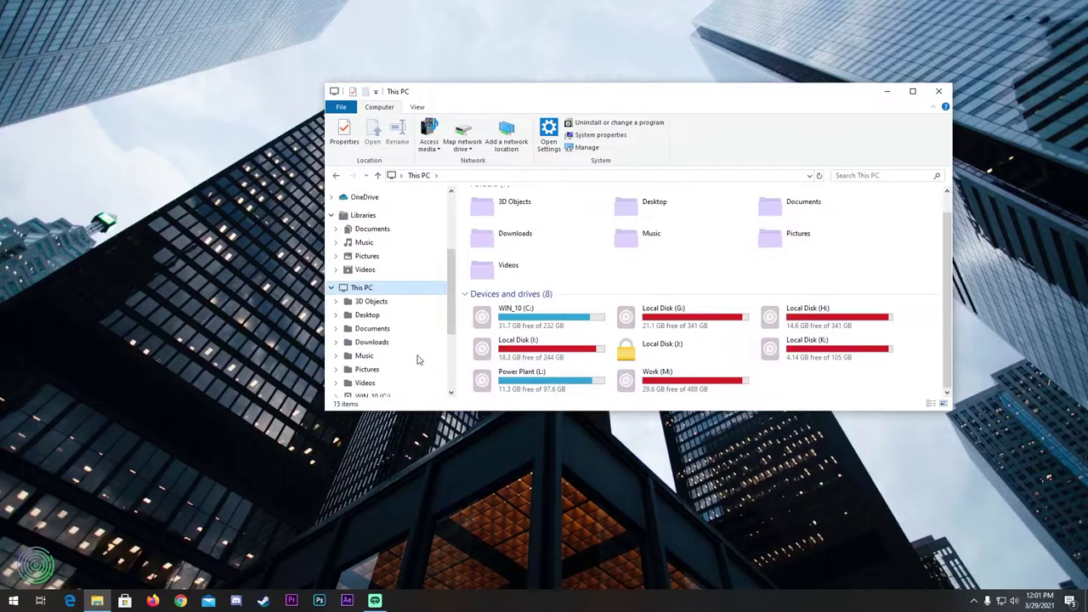
{"action": "left_click_drag", "start_coordinate": [694, 100], "coordinate": [529, 71]}
{"action": "key", "text": "super+e"}
{"action": "left_click_drag", "start_coordinate": [377, 80], "coordinate": [751, 104]}
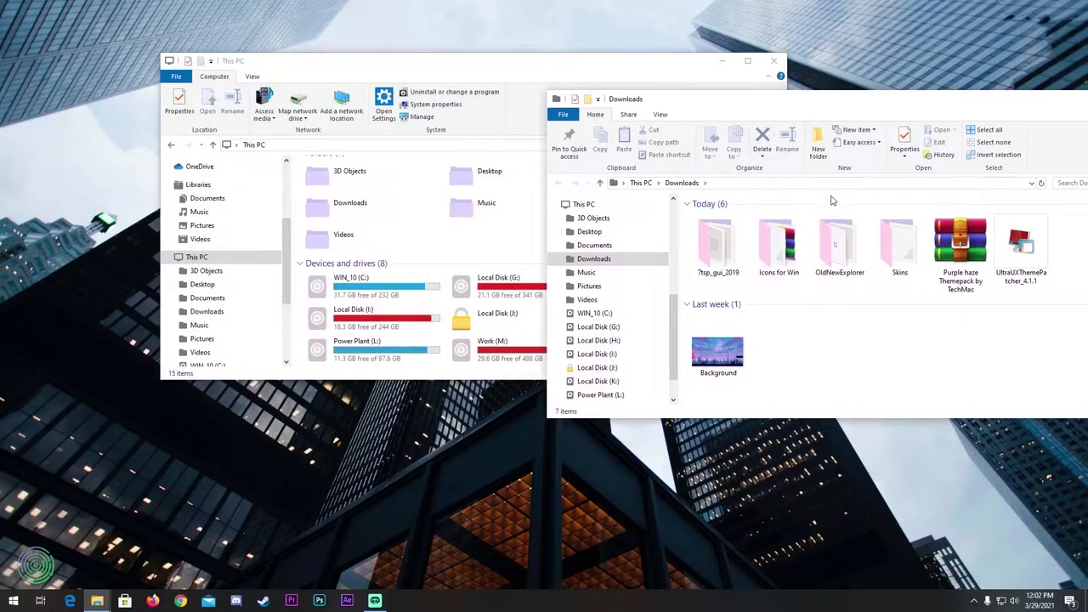
{"action": "double_click", "coordinate": [831, 240]}
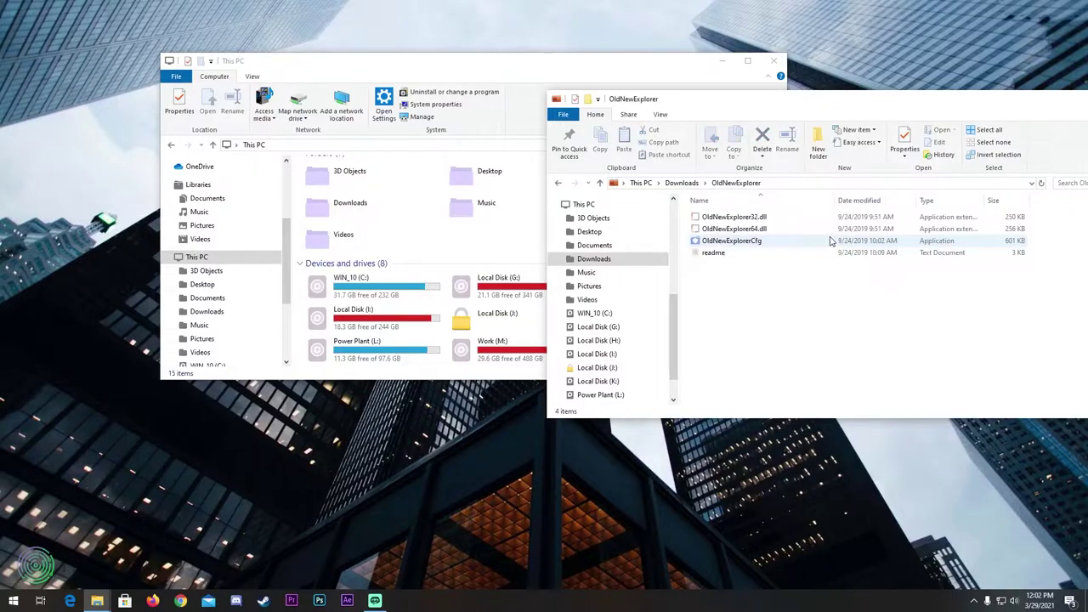
{"action": "double_click", "coordinate": [771, 246]}
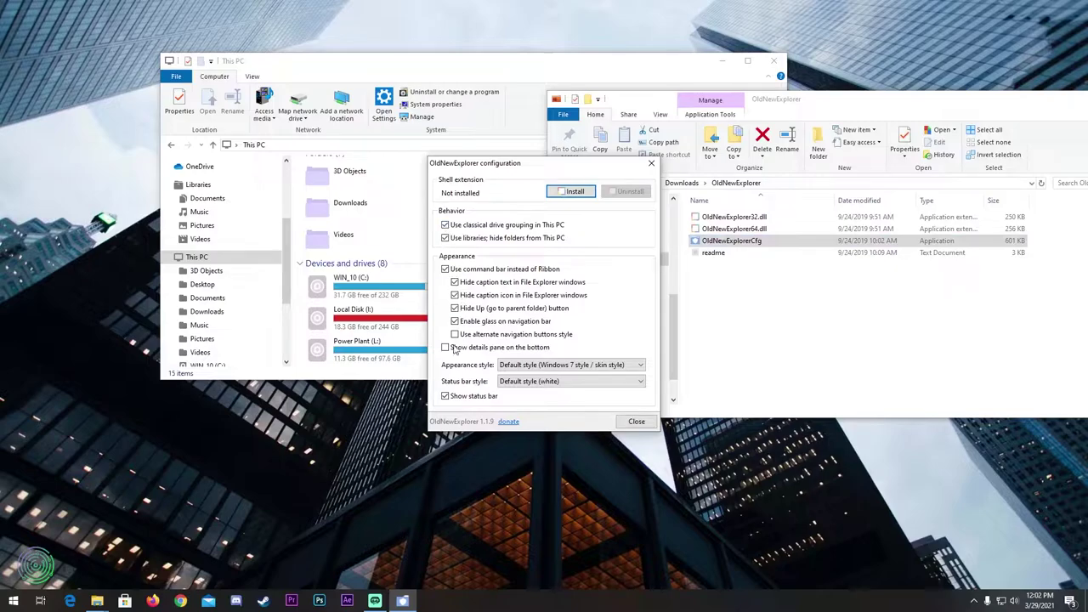
{"action": "left_click", "coordinate": [576, 192]}
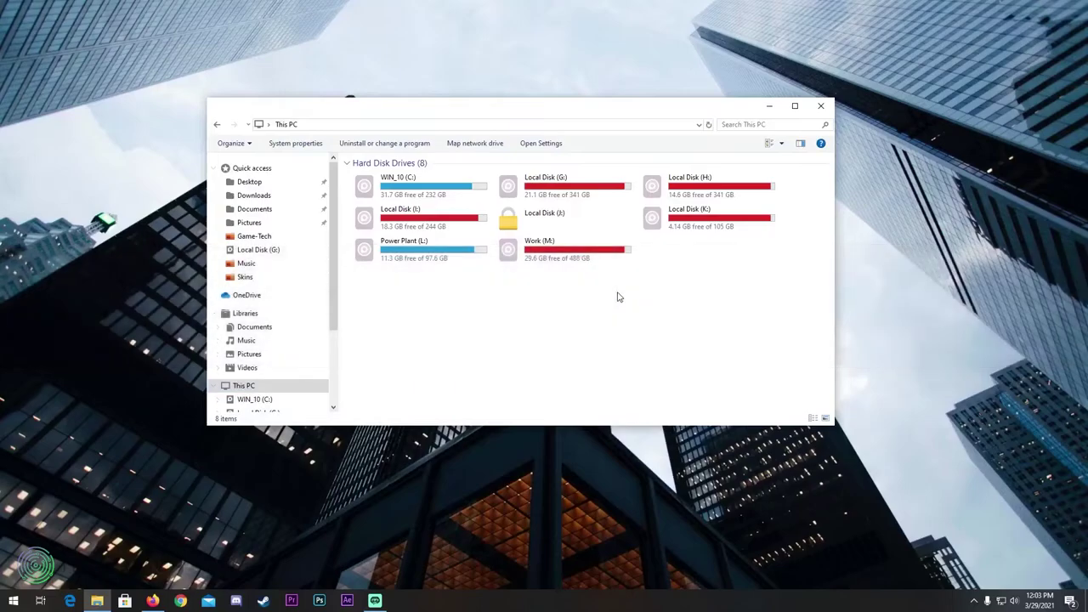
Switch to Firefox, download the Rainmeter 4.4 Beta Release r3438 from rainmeter.net and open the folder containing the installer.
{"action": "left_click", "coordinate": [152, 601]}
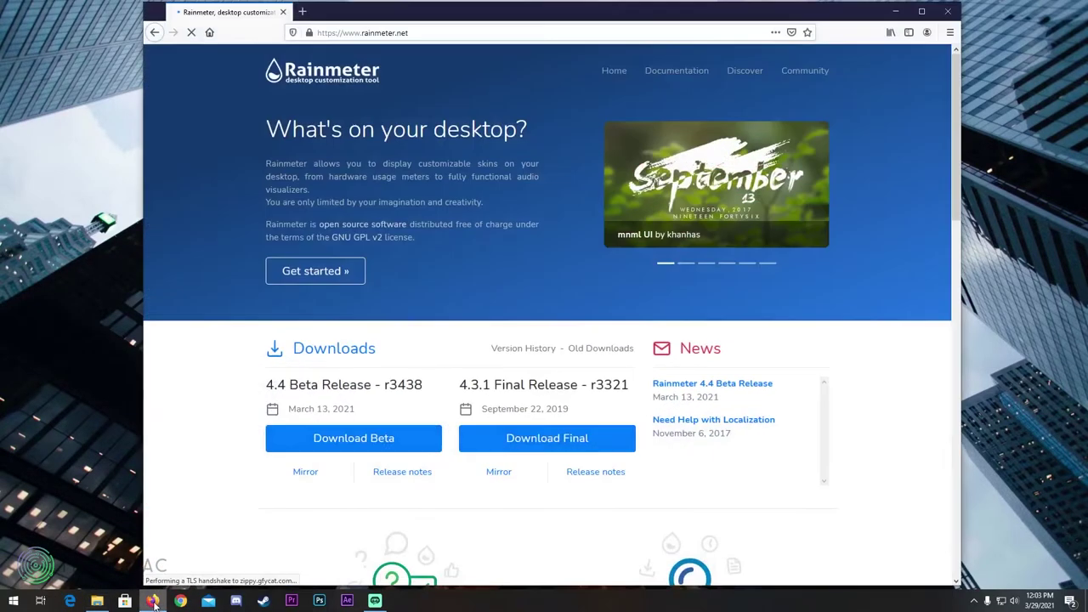
{"action": "left_click", "coordinate": [371, 439]}
{"action": "left_click", "coordinate": [316, 119]}
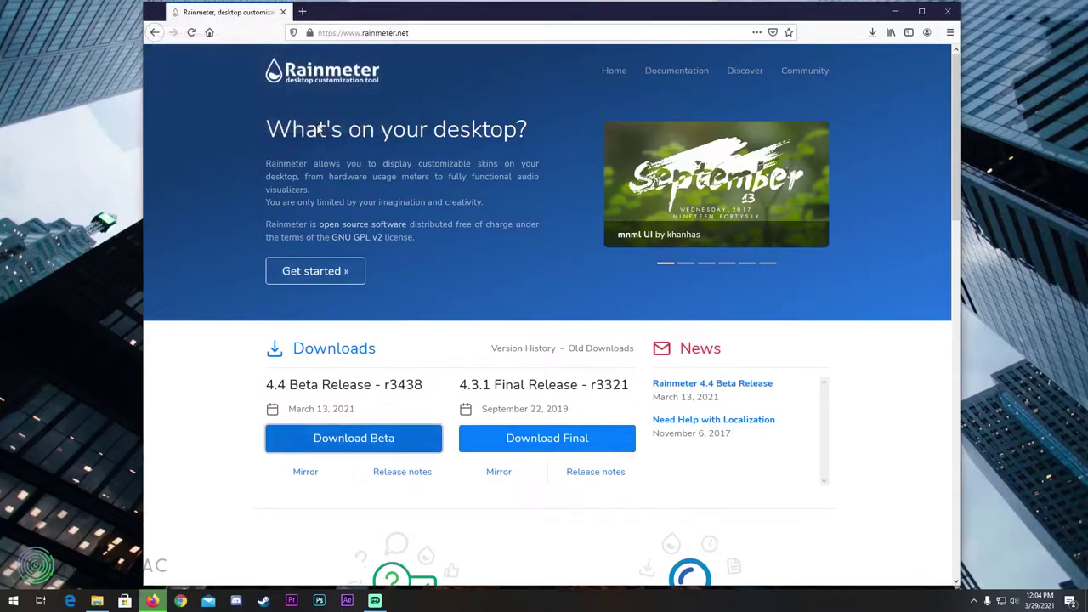
{"action": "left_click", "coordinate": [872, 32]}
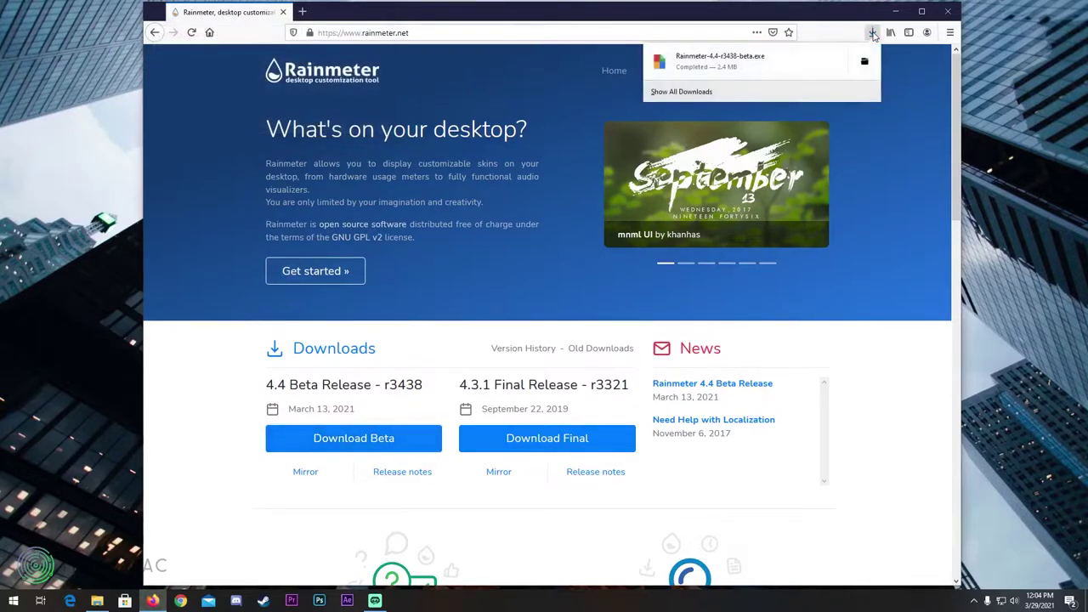
{"action": "left_click", "coordinate": [865, 61]}
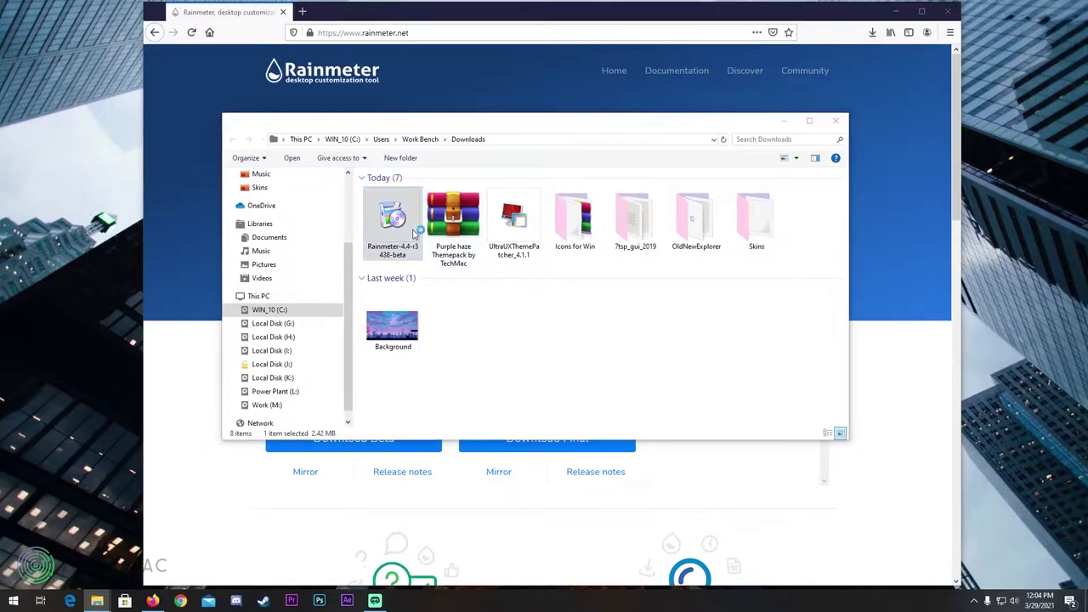
Install Rainmeter in English to C:\Program Files\Rainmeter, keeping the 64-bit version and launch on startup enabled, and run it on finishing.
{"action": "left_click", "coordinate": [898, 12]}
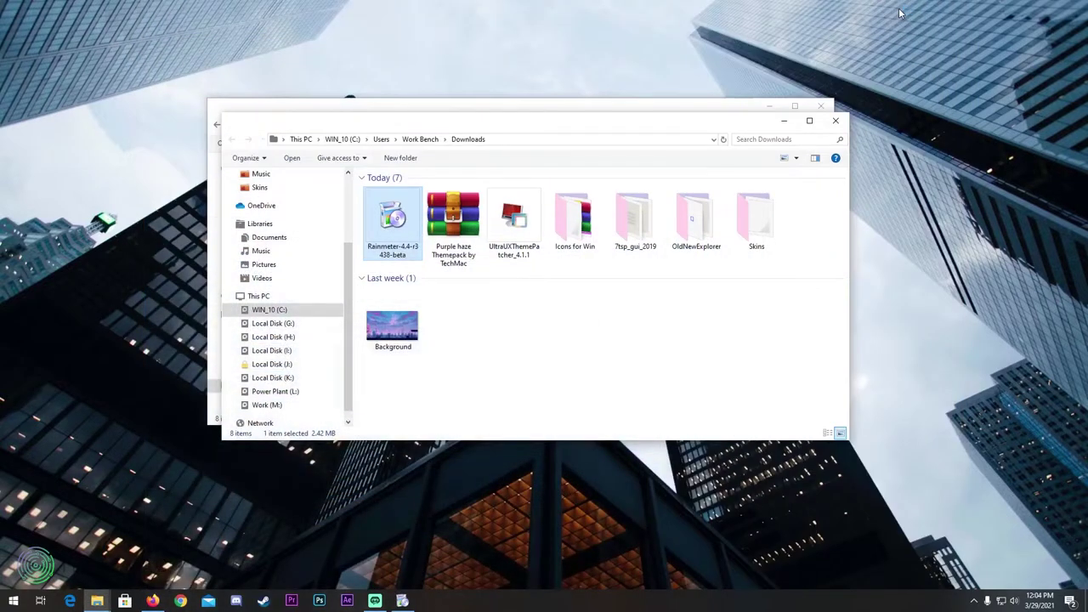
{"action": "left_click", "coordinate": [784, 120]}
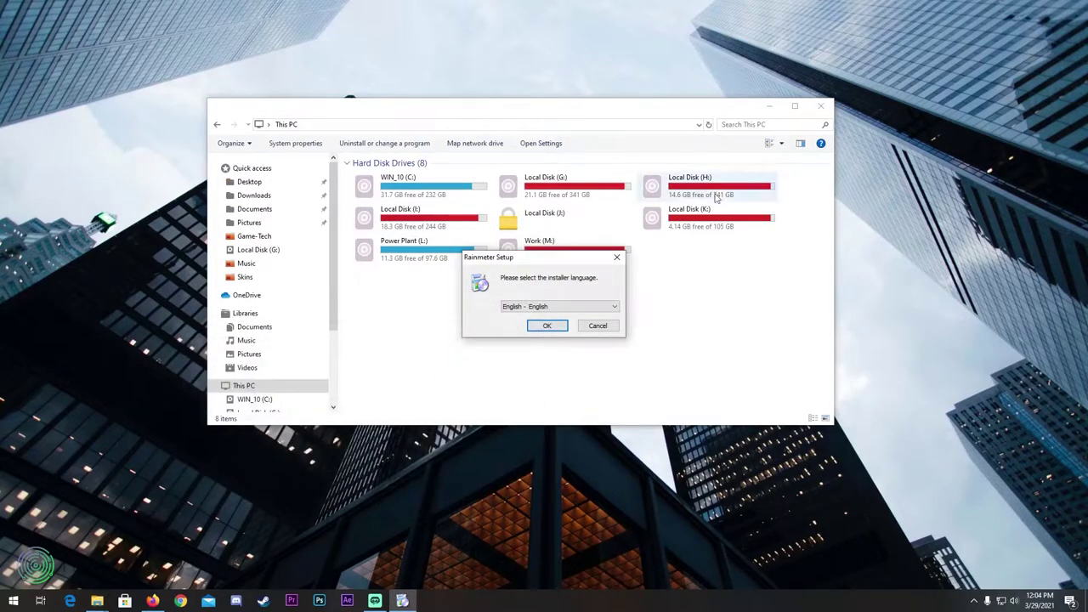
{"action": "left_click", "coordinate": [549, 329]}
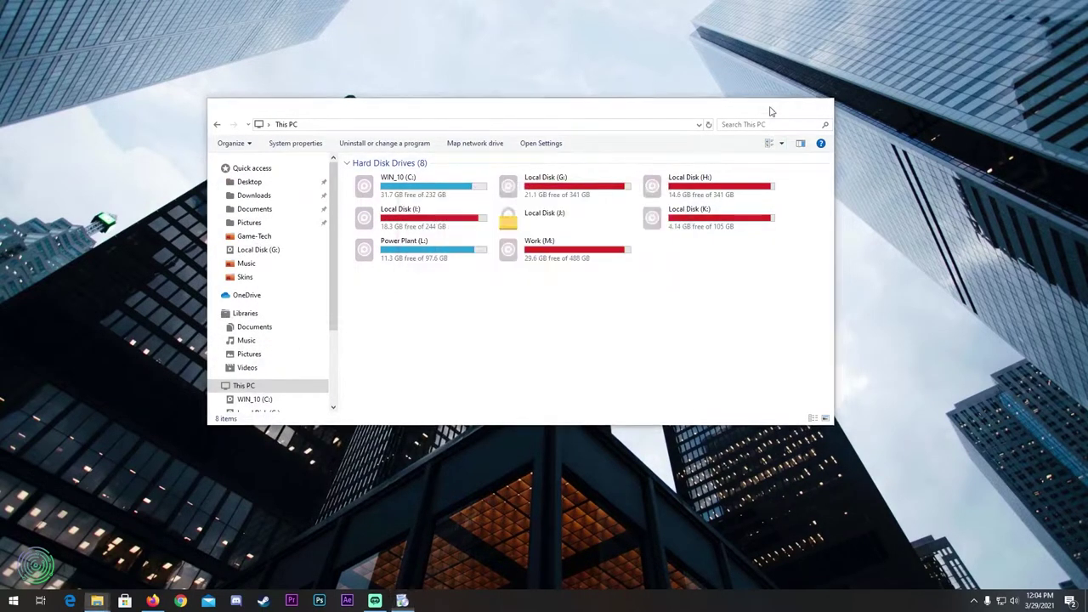
{"action": "left_click", "coordinate": [770, 108]}
{"action": "left_click", "coordinate": [612, 391]}
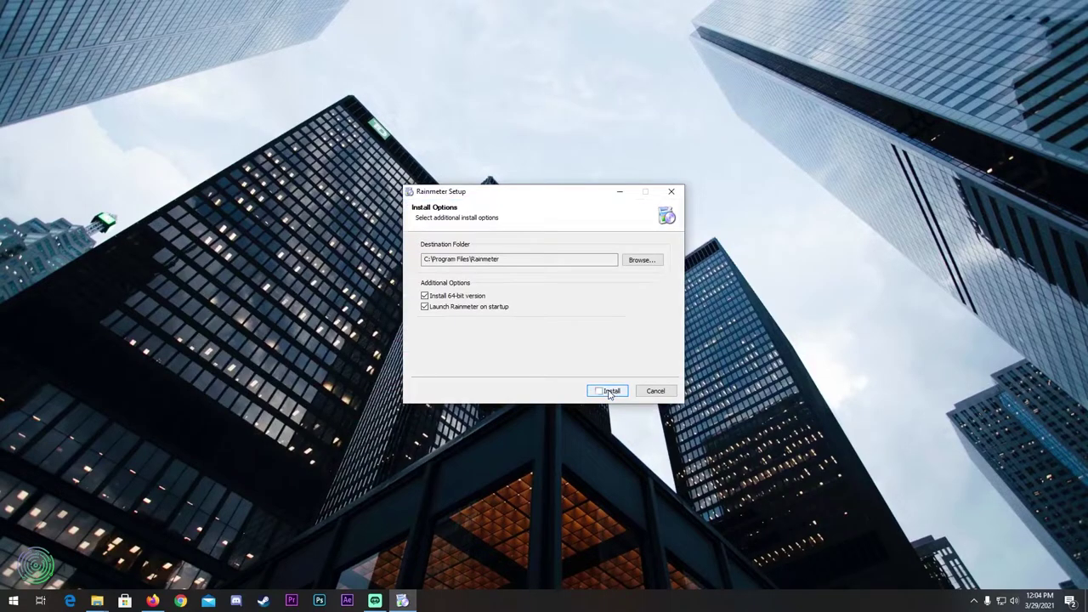
{"action": "left_click", "coordinate": [608, 392]}
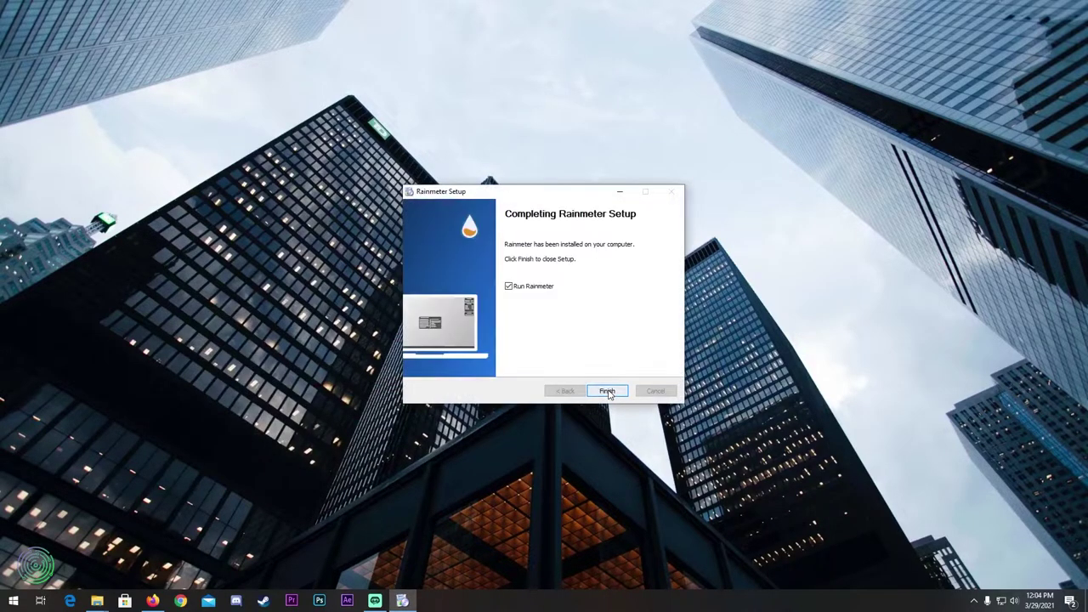
{"action": "left_click", "coordinate": [609, 392]}
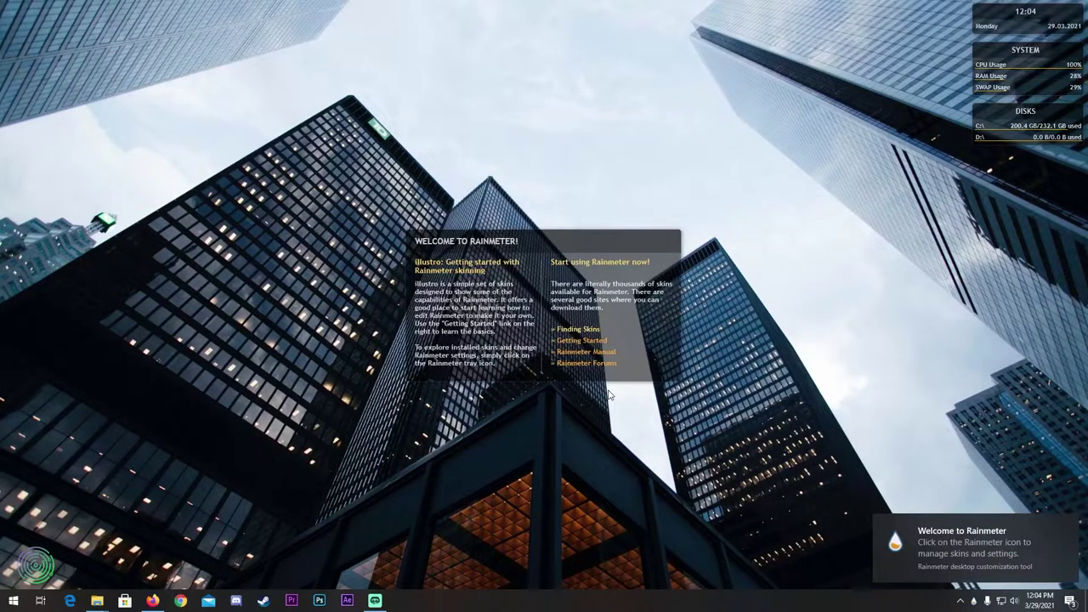
Unload the default Rainmeter welcome, clock, system and disks skins from the desktop.
{"action": "right_click", "coordinate": [636, 242]}
{"action": "left_click", "coordinate": [703, 369]}
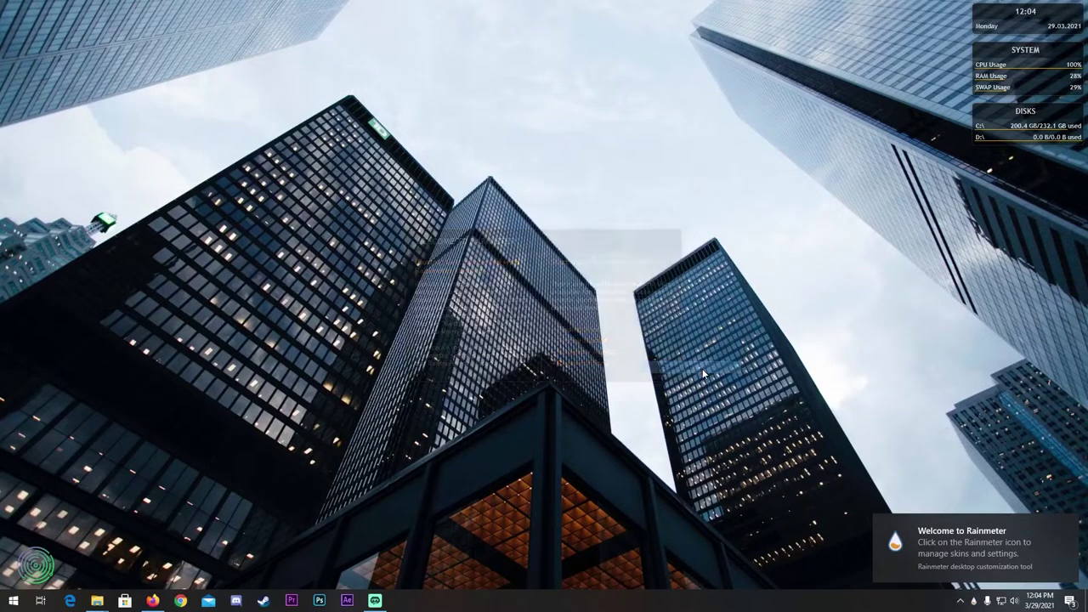
{"action": "right_click", "coordinate": [1002, 24]}
{"action": "left_click", "coordinate": [1020, 142]}
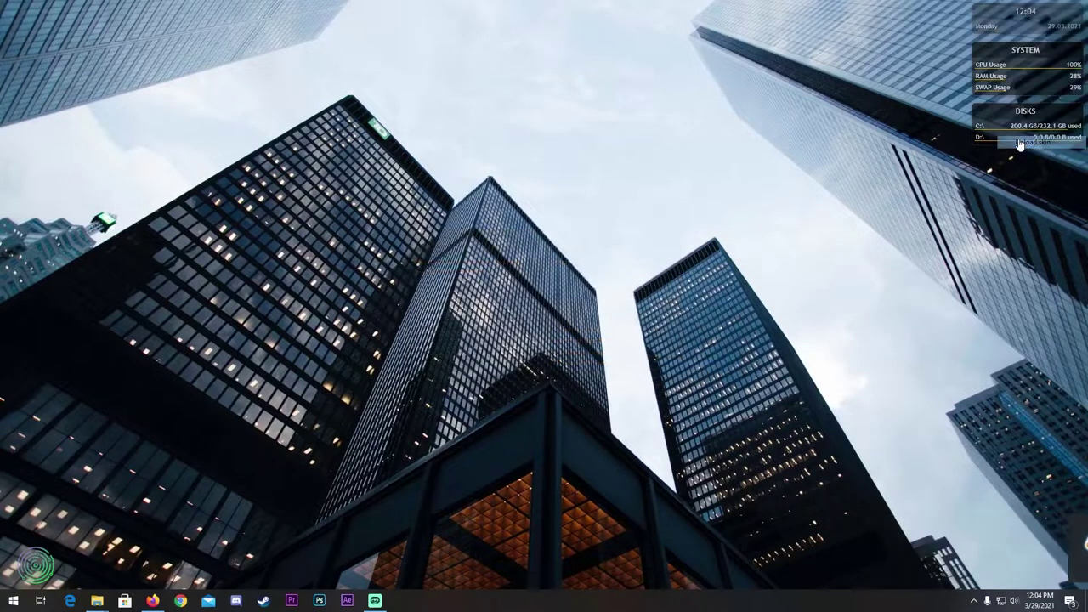
{"action": "right_click", "coordinate": [991, 47]}
{"action": "left_click", "coordinate": [1010, 174]}
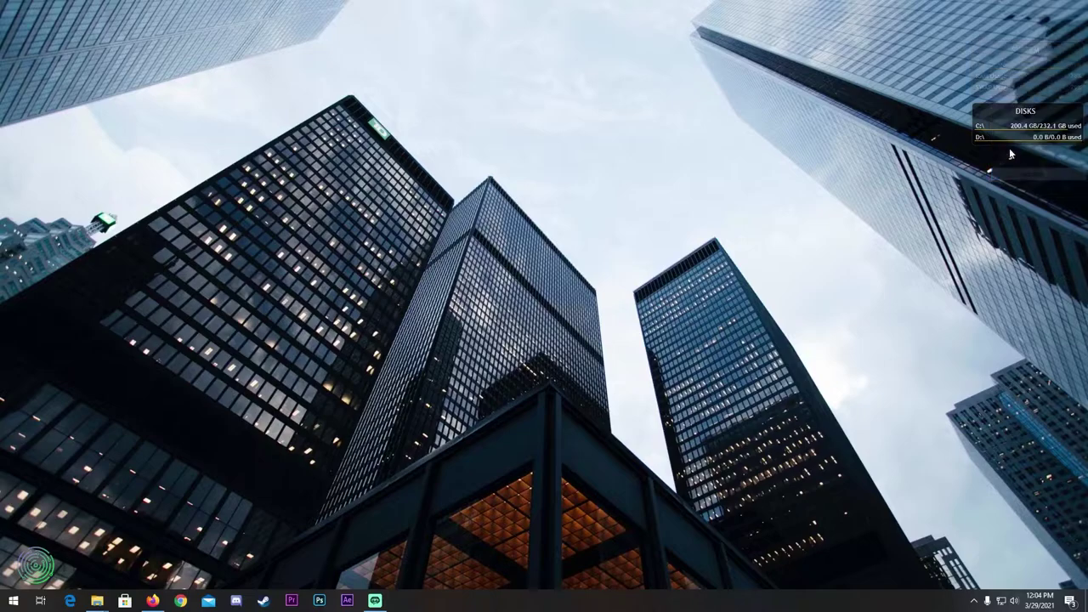
{"action": "right_click", "coordinate": [1004, 111]}
{"action": "left_click", "coordinate": [1029, 233]}
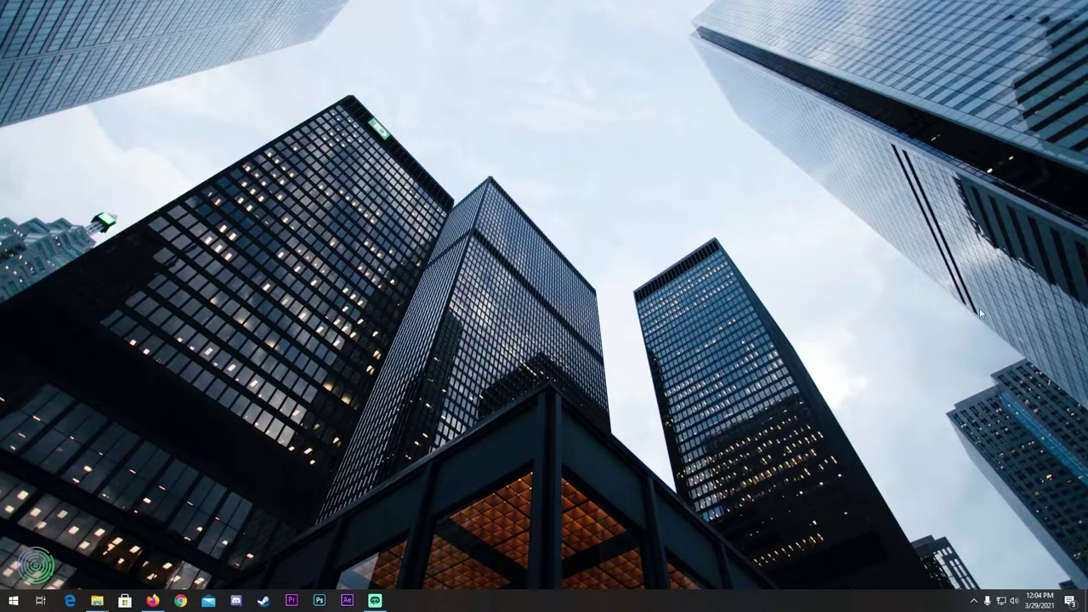
Copy the Ellisetto, Rewall Purple haze and Simple Clock folders from Downloads > Skins.
{"action": "mouse_move", "coordinate": [97, 601]}
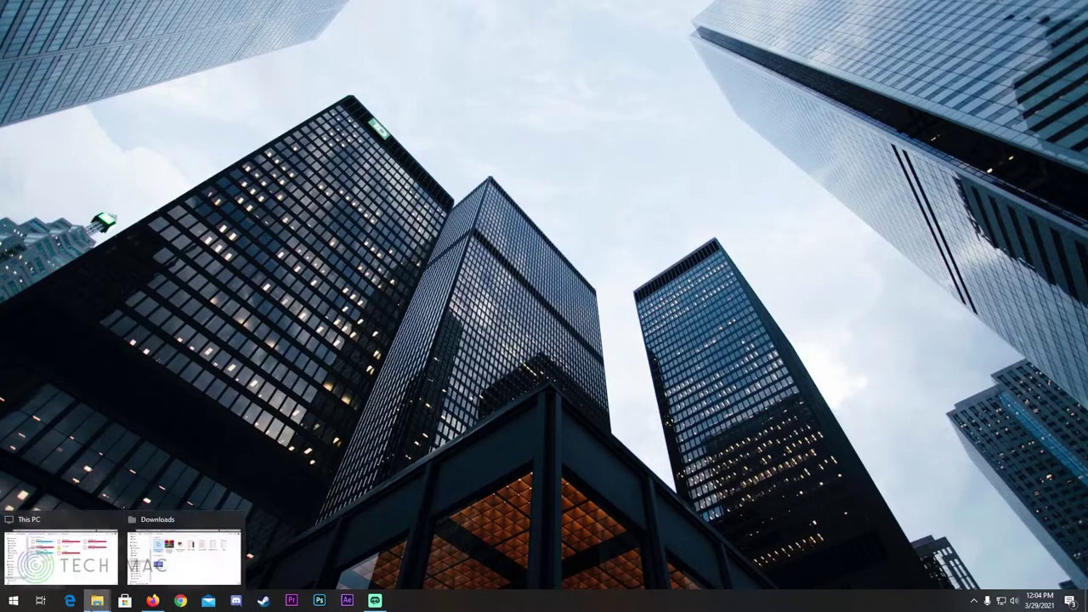
{"action": "left_click", "coordinate": [197, 574]}
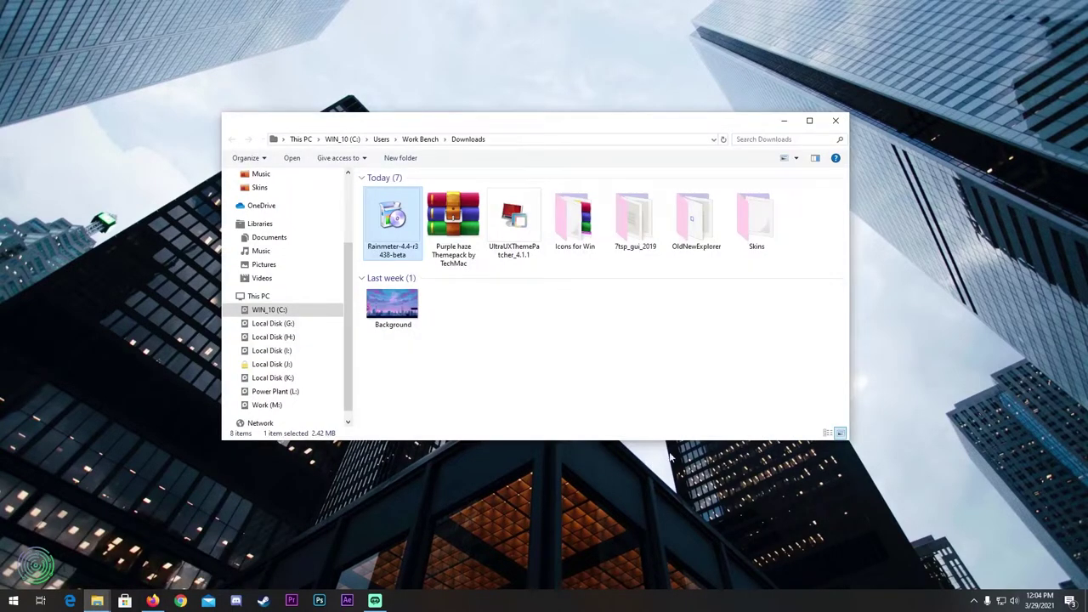
{"action": "double_click", "coordinate": [762, 244]}
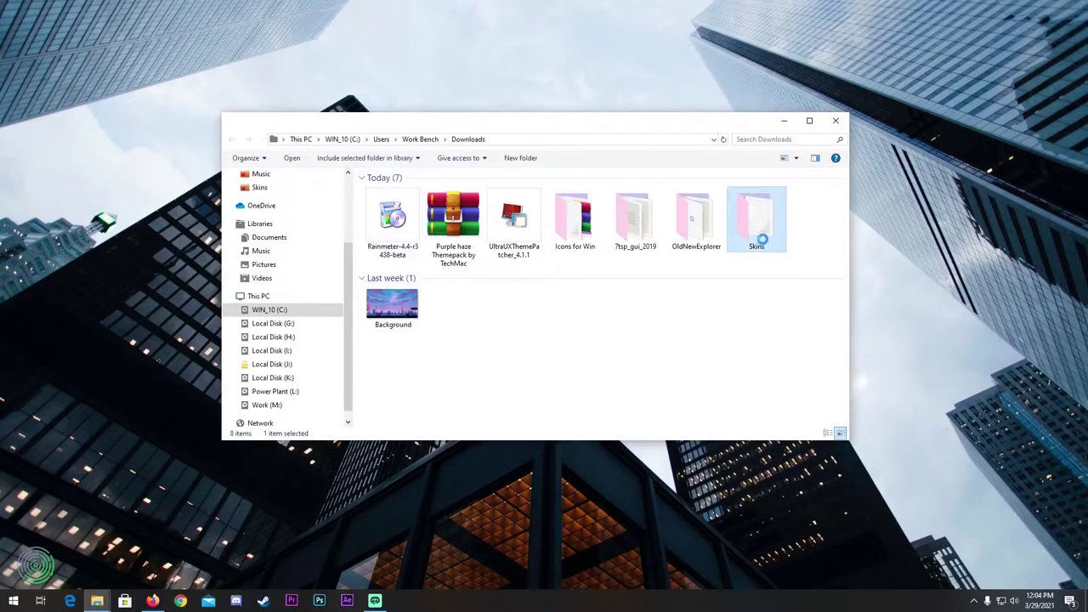
{"action": "left_click_drag", "start_coordinate": [770, 273], "coordinate": [429, 190]}
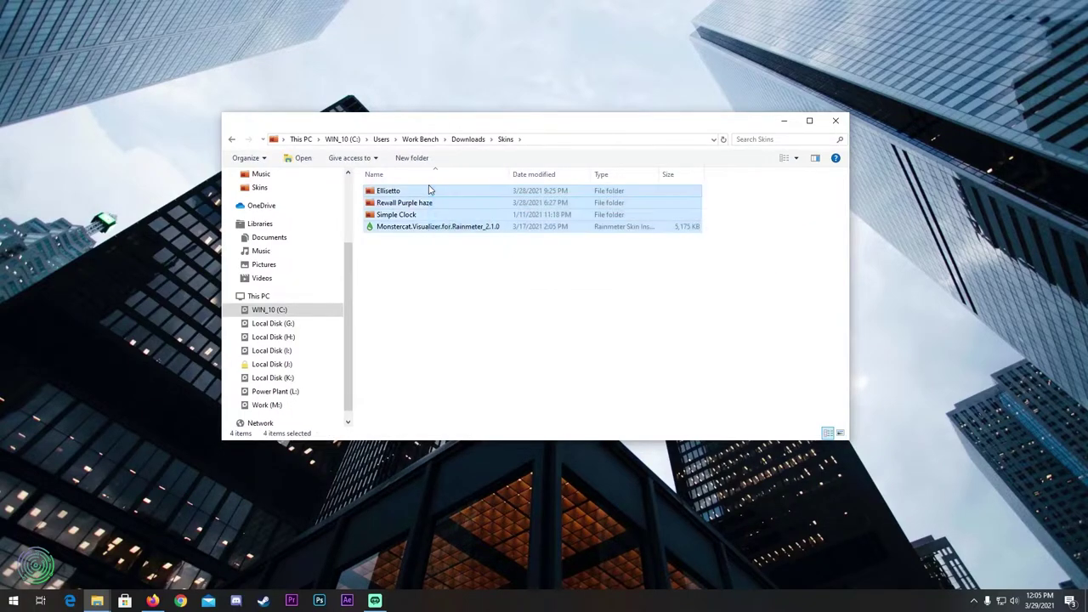
{"action": "left_click", "coordinate": [425, 227], "text": "ctrl"}
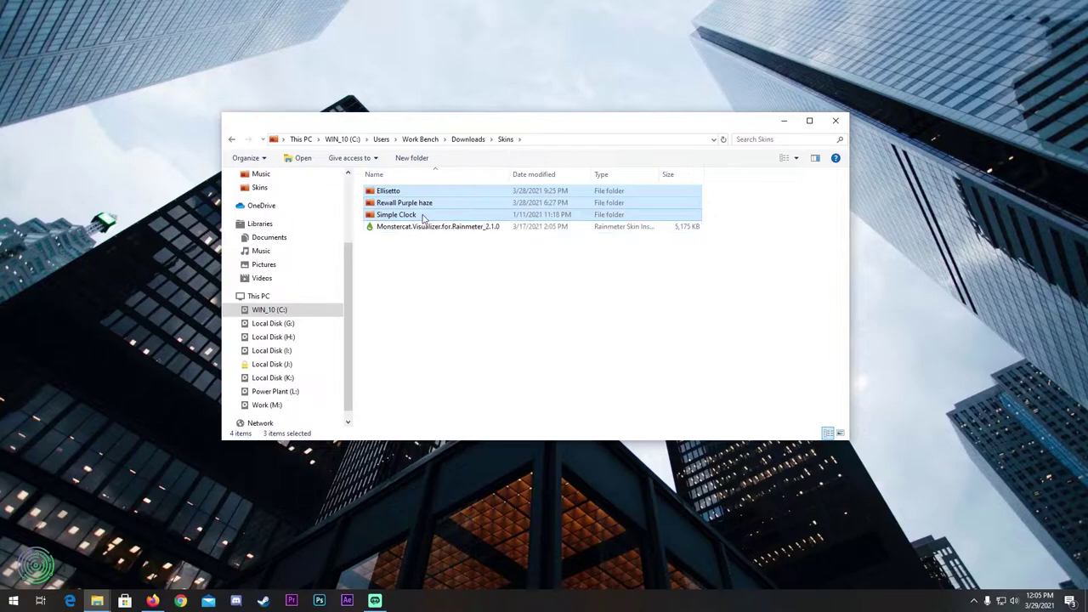
{"action": "right_click", "coordinate": [423, 218]}
{"action": "left_click", "coordinate": [456, 417]}
Paste the copied skin folders into Documents > Rainmeter > Skins.
{"action": "left_click", "coordinate": [271, 238]}
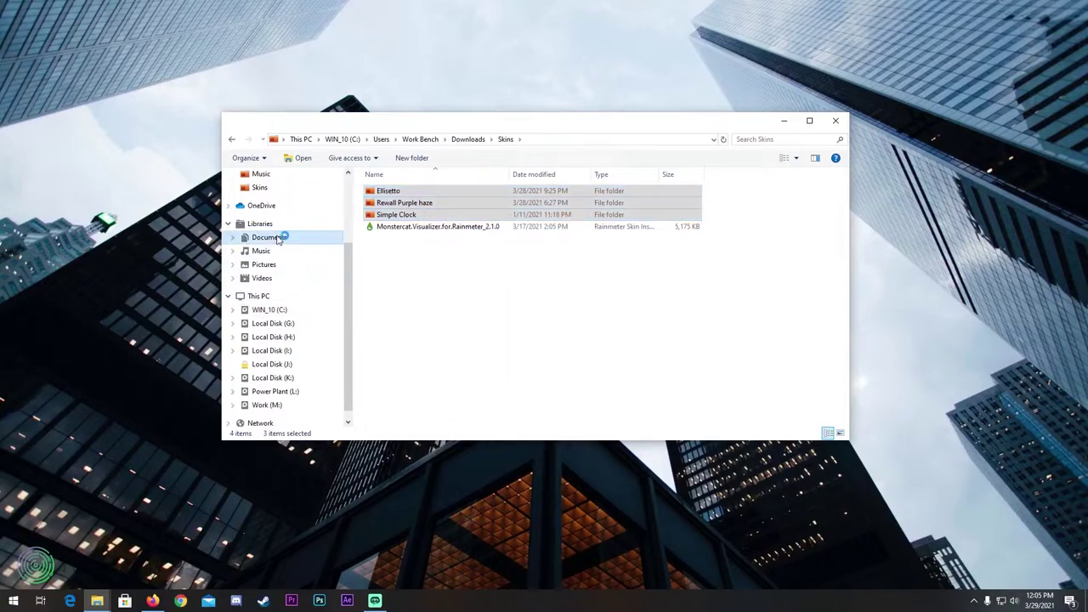
{"action": "left_click", "coordinate": [391, 218]}
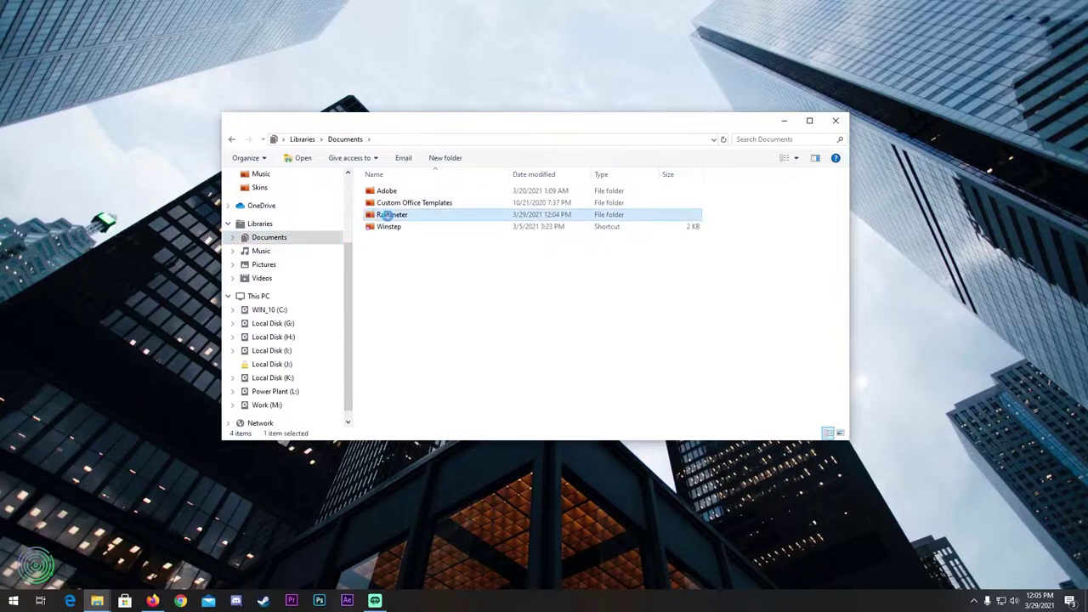
{"action": "double_click", "coordinate": [388, 215]}
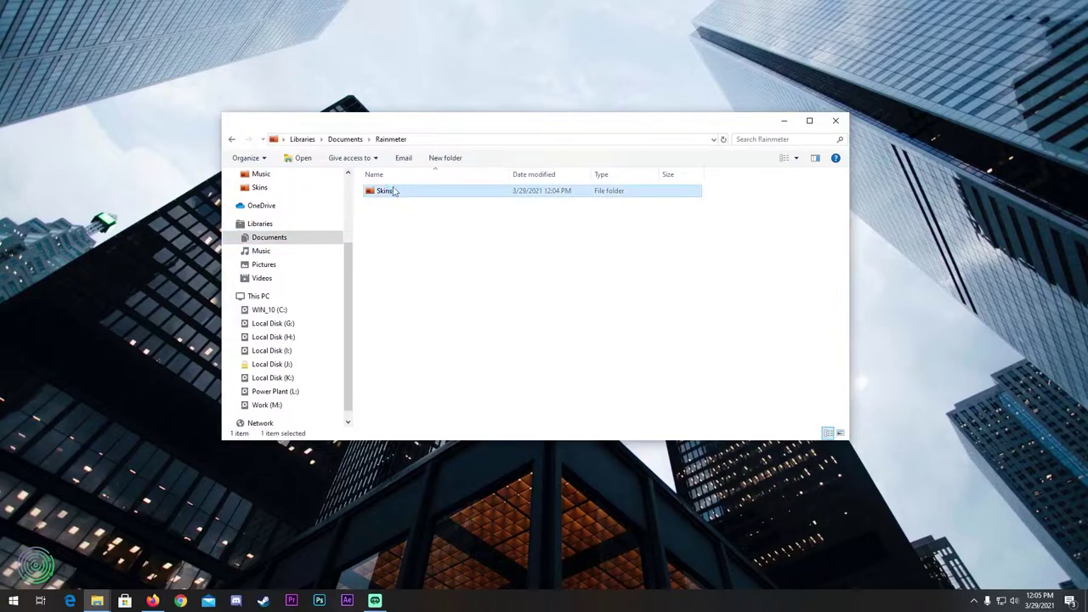
{"action": "double_click", "coordinate": [394, 190]}
{"action": "right_click", "coordinate": [415, 256]}
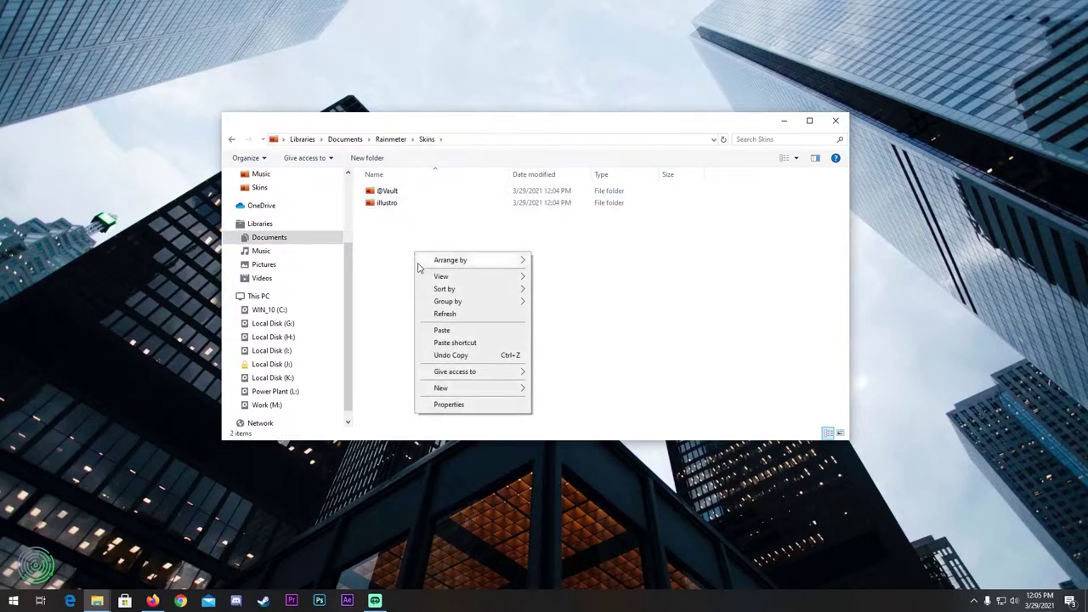
{"action": "left_click", "coordinate": [442, 330]}
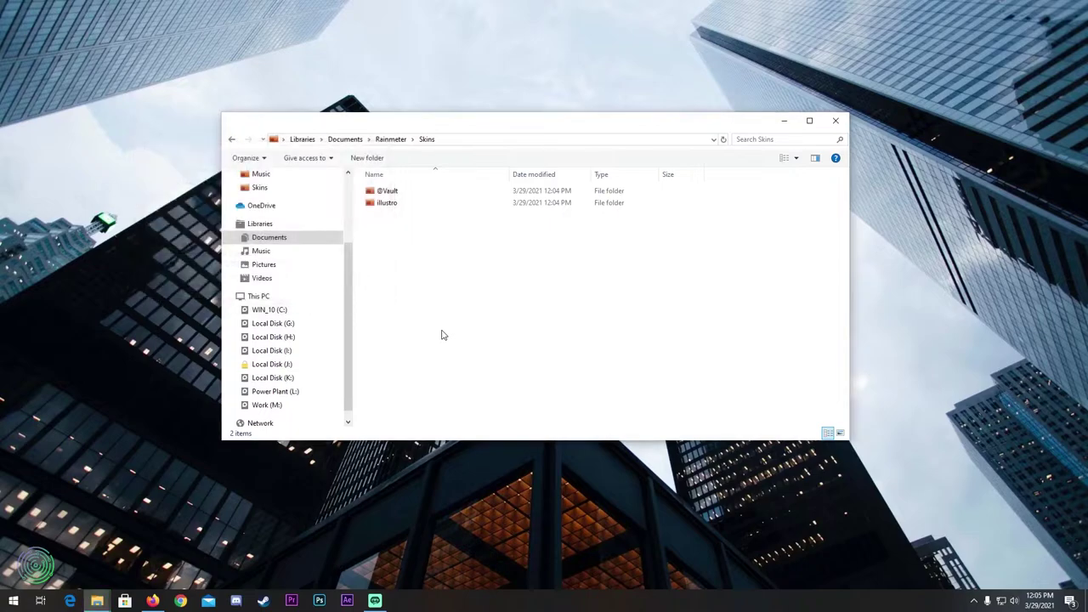
{"action": "left_click", "coordinate": [457, 397]}
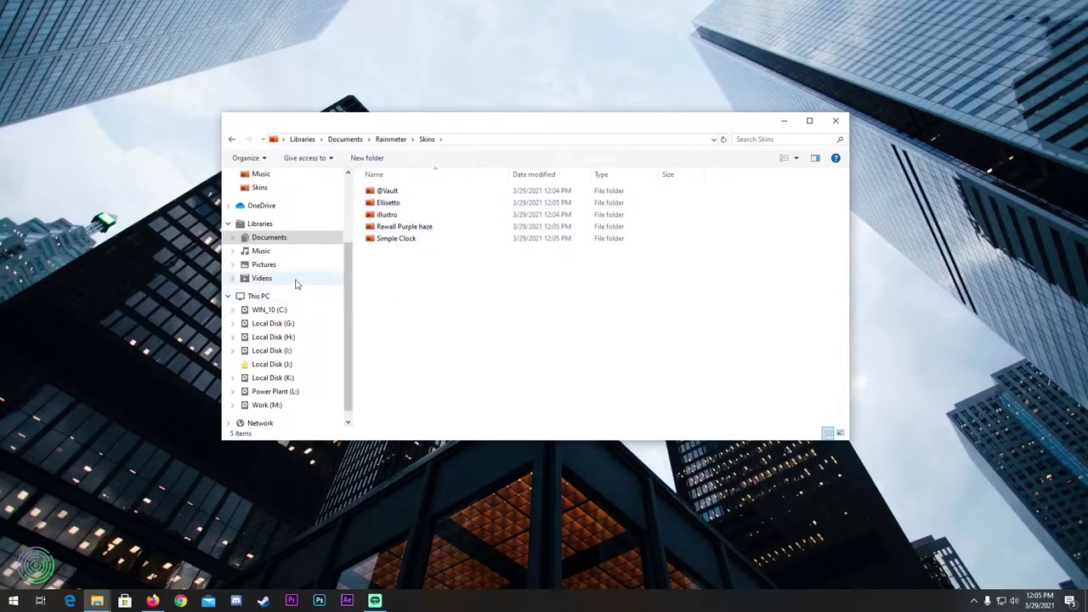
Set the Background image from the Downloads folder as the desktop background.
{"action": "scroll", "coordinate": [277, 318], "scroll_direction": "up", "scroll_amount": 1}
{"action": "scroll", "coordinate": [277, 318], "scroll_direction": "up", "scroll_amount": 2}
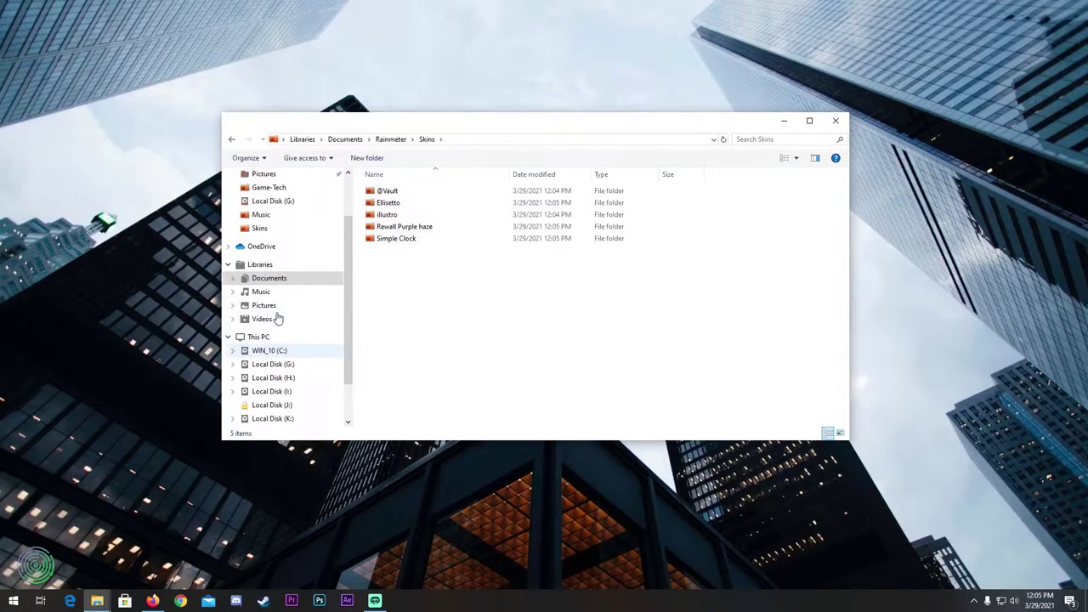
{"action": "left_click", "coordinate": [286, 192]}
{"action": "left_click", "coordinate": [387, 327]}
{"action": "right_click", "coordinate": [404, 333]}
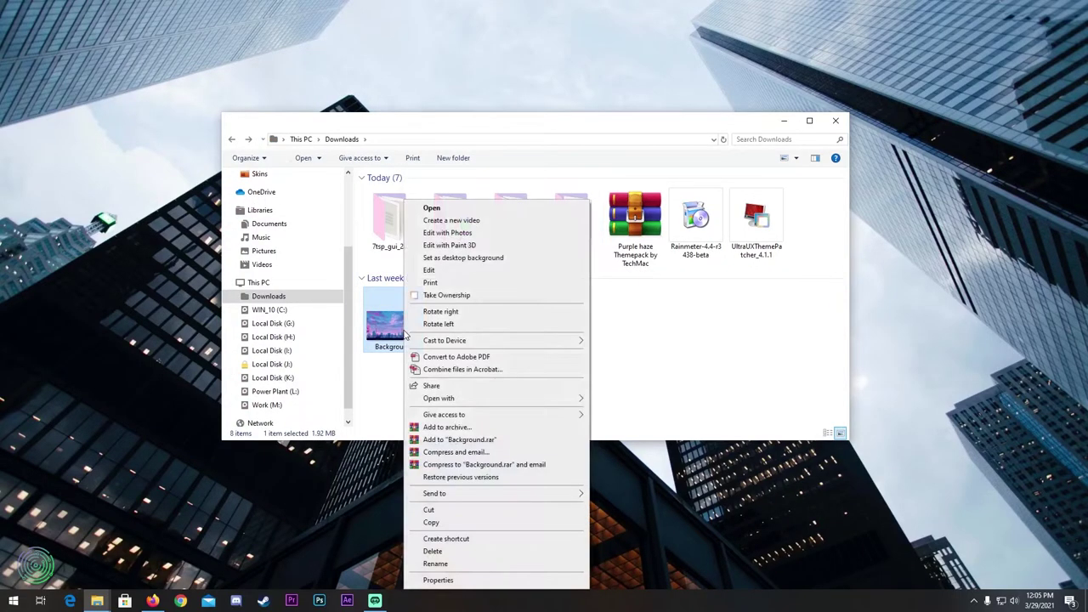
{"action": "left_click", "coordinate": [466, 259]}
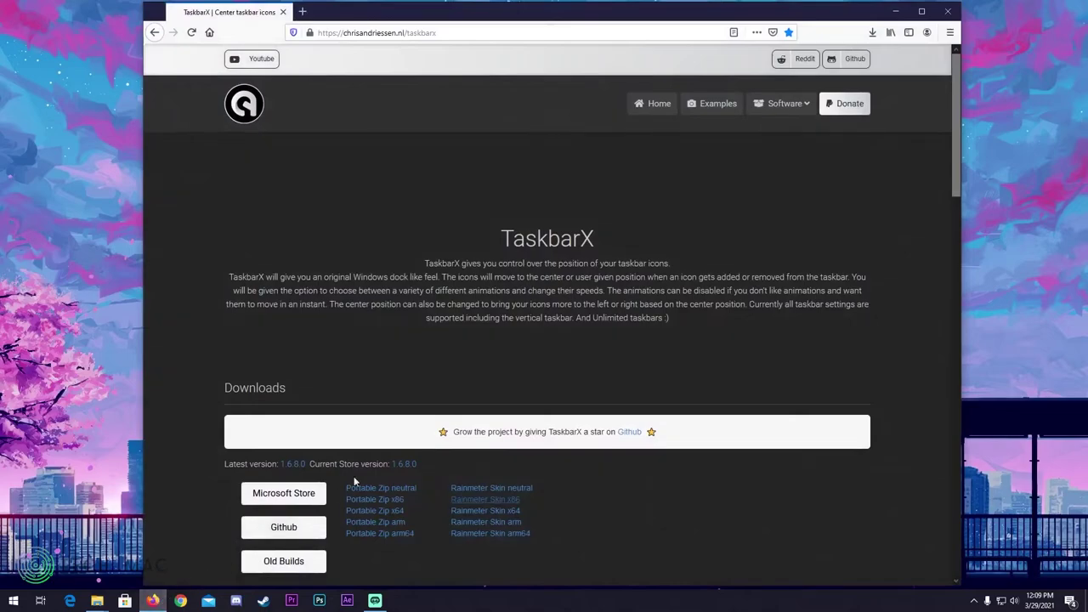
Download the TaskbarX 1.6.8.0 Rainmeter Skin x86 file from the TaskbarX page in Firefox, saving it to disk.
{"action": "scroll", "coordinate": [354, 482], "scroll_direction": "down", "scroll_amount": 1}
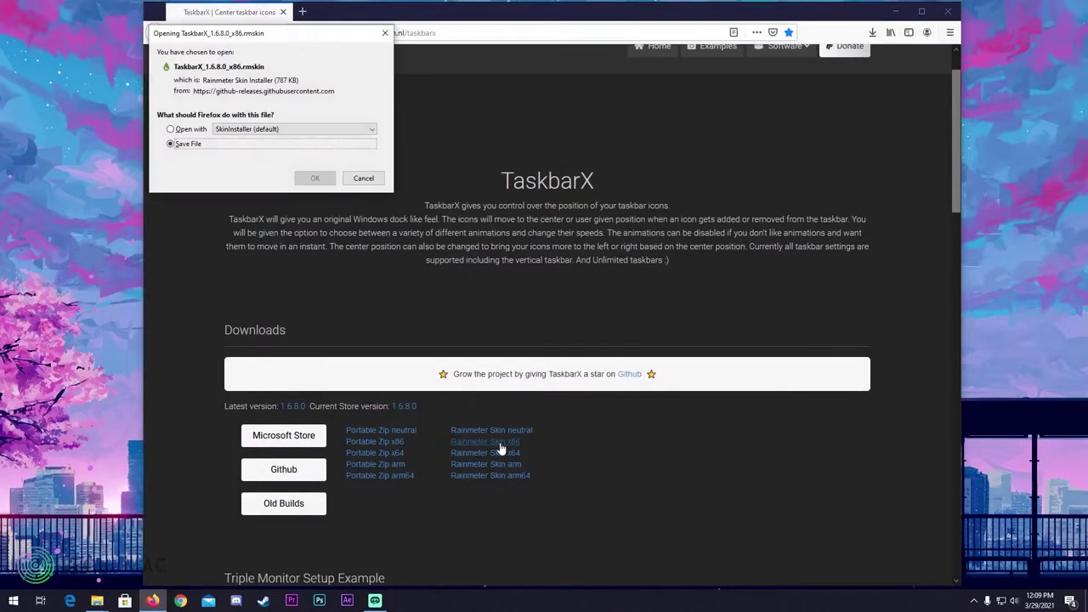
{"action": "left_click", "coordinate": [314, 179]}
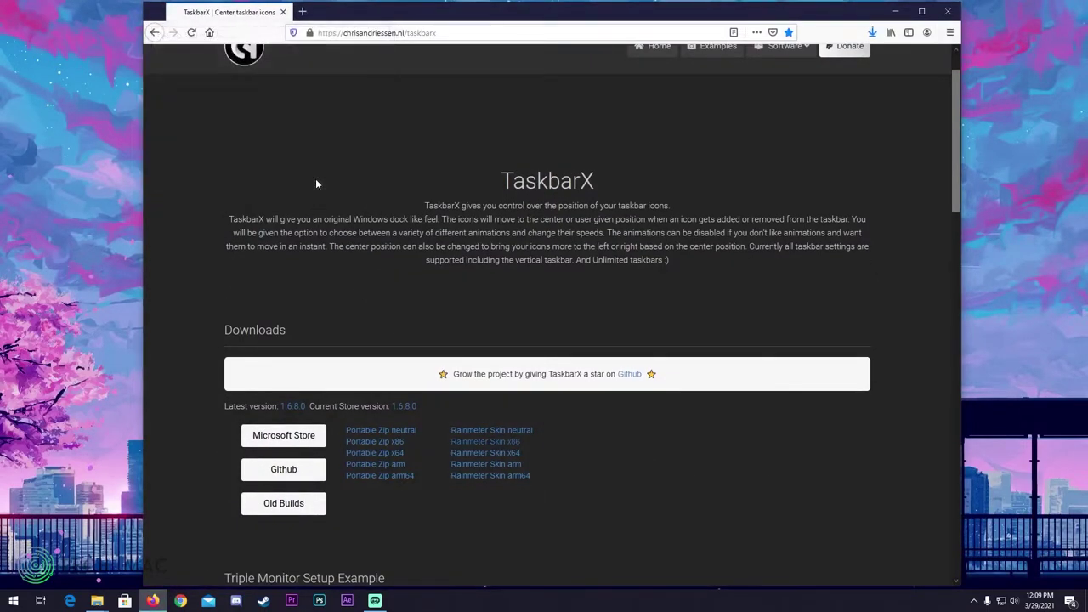
Install the downloaded TaskbarX 1.6.8.0 Rainmeter skin with its included skins loaded.
{"action": "left_click", "coordinate": [872, 32]}
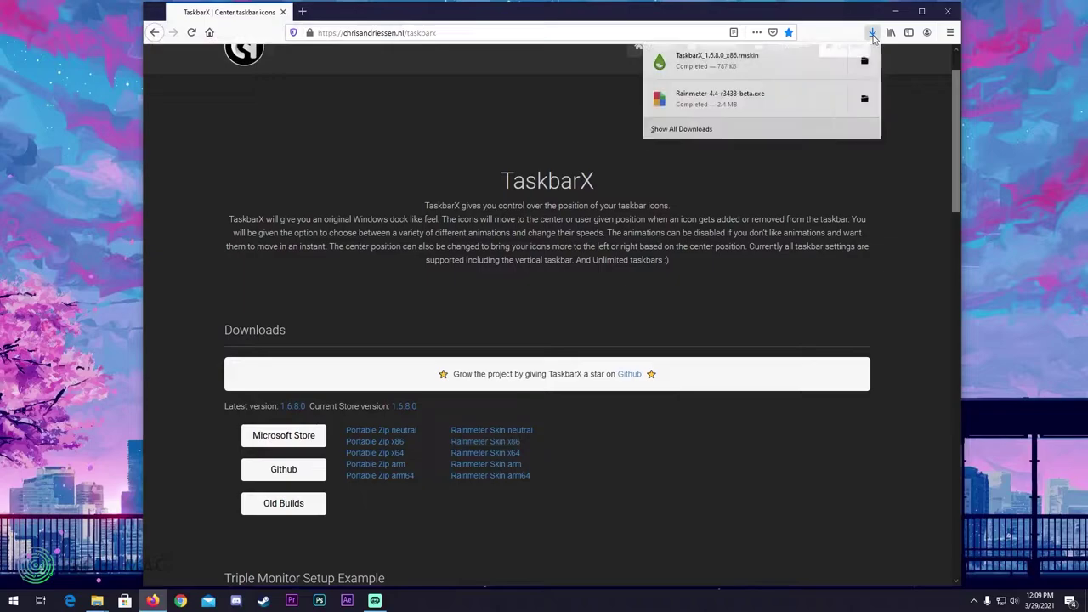
{"action": "left_click", "coordinate": [781, 61]}
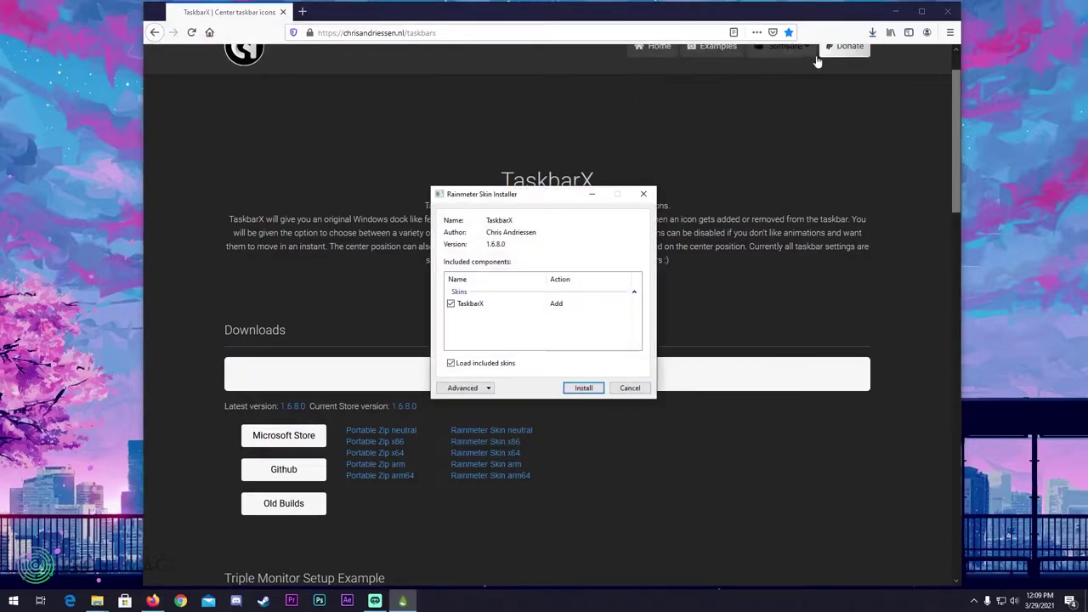
{"action": "left_click", "coordinate": [896, 12]}
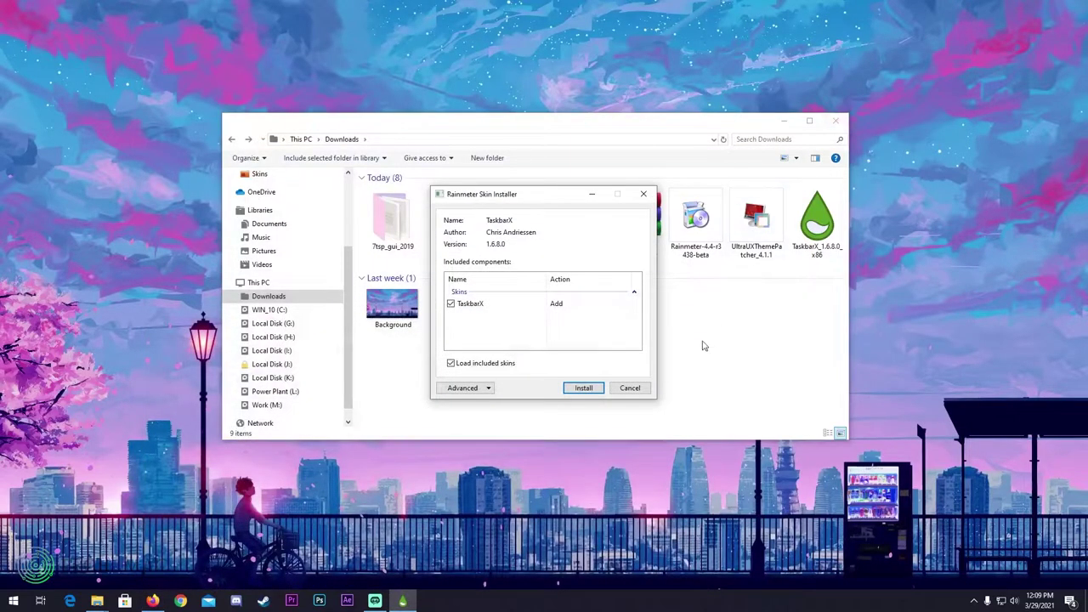
{"action": "left_click", "coordinate": [584, 388]}
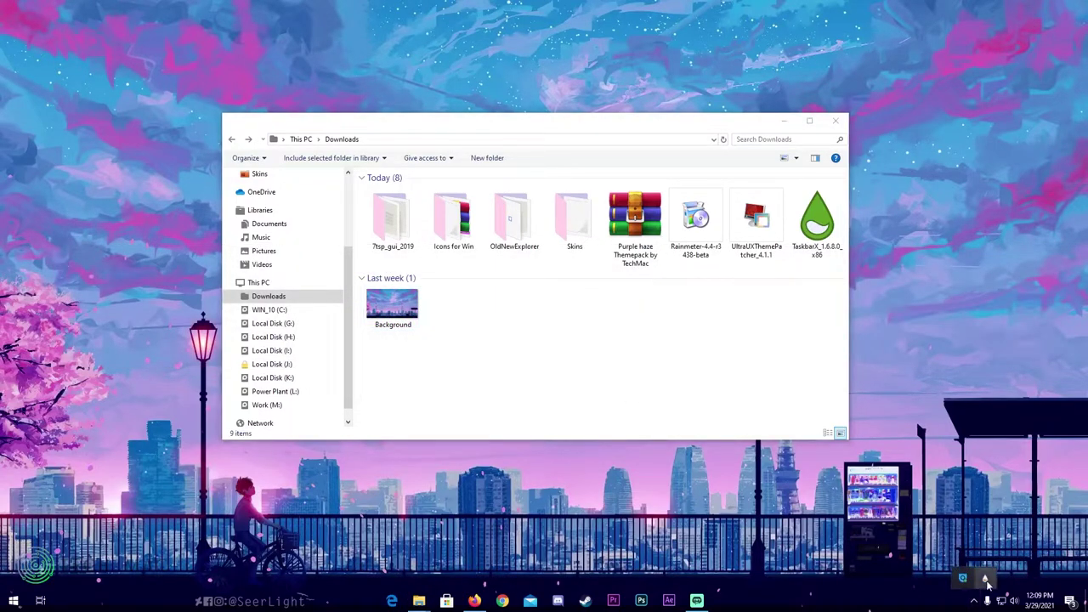
Refresh all skins in the Rainmeter manager and minimize the manager window.
{"action": "left_click", "coordinate": [986, 579]}
{"action": "left_click", "coordinate": [356, 439]}
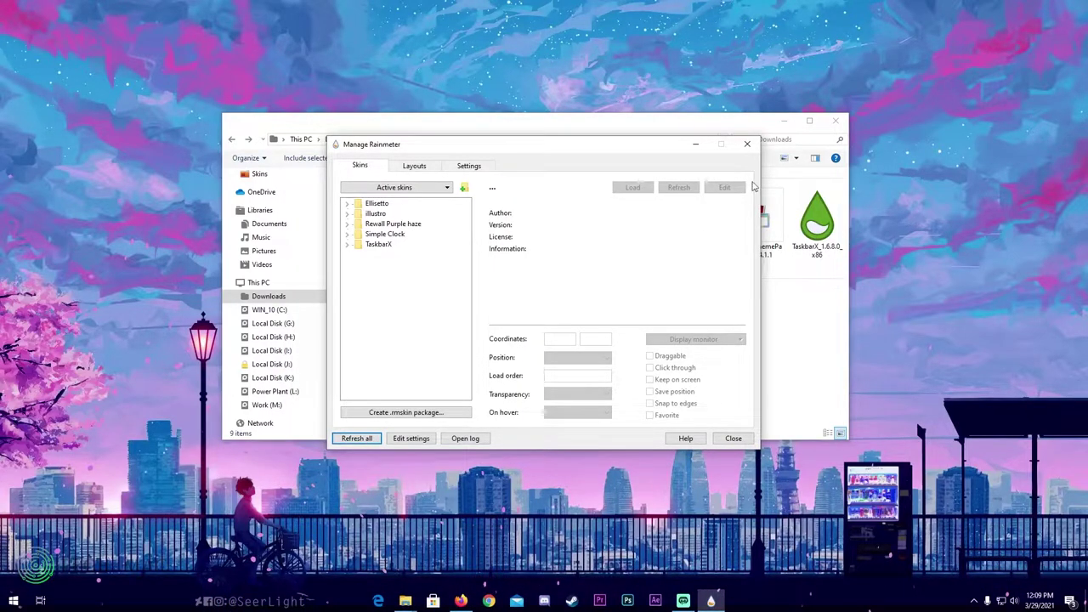
{"action": "left_click", "coordinate": [703, 144]}
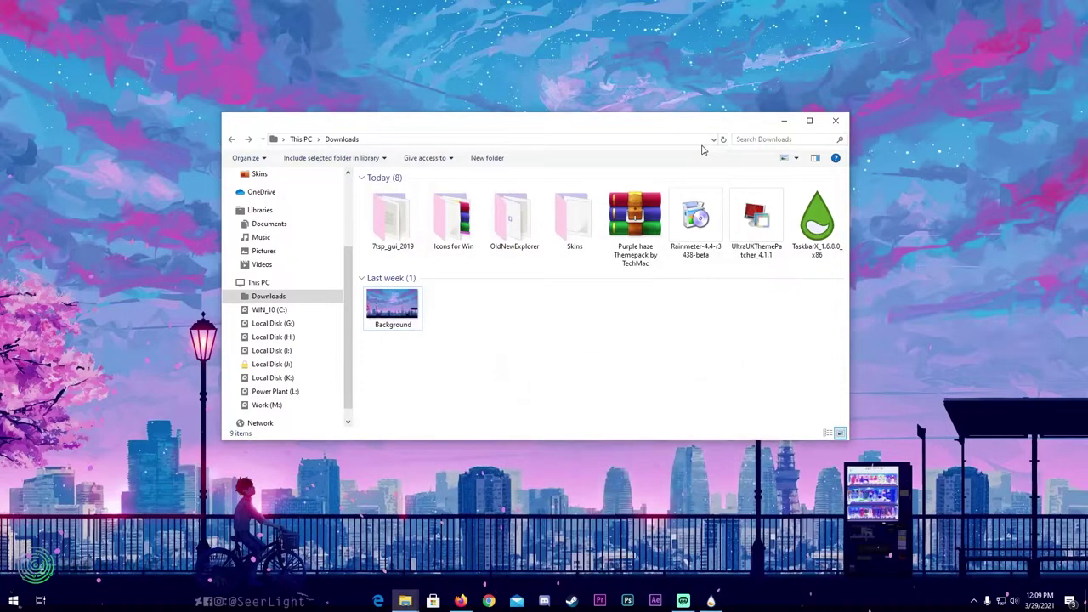
Install the Monstercat.Visualizer.for.Rainmeter_2.1.0 skin package from Downloads > Skins.
{"action": "double_click", "coordinate": [576, 223]}
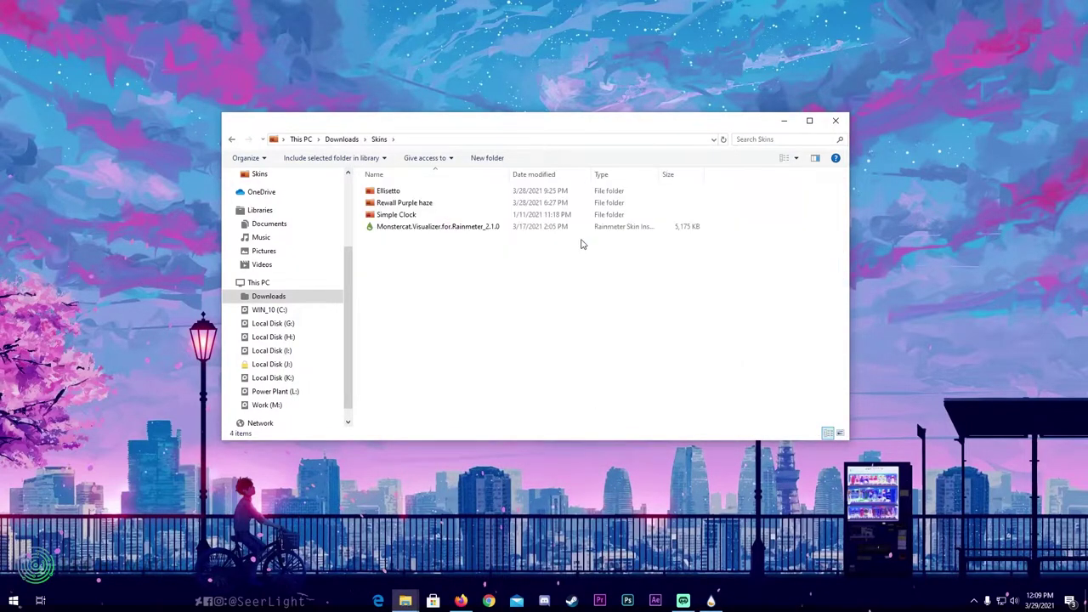
{"action": "double_click", "coordinate": [510, 227]}
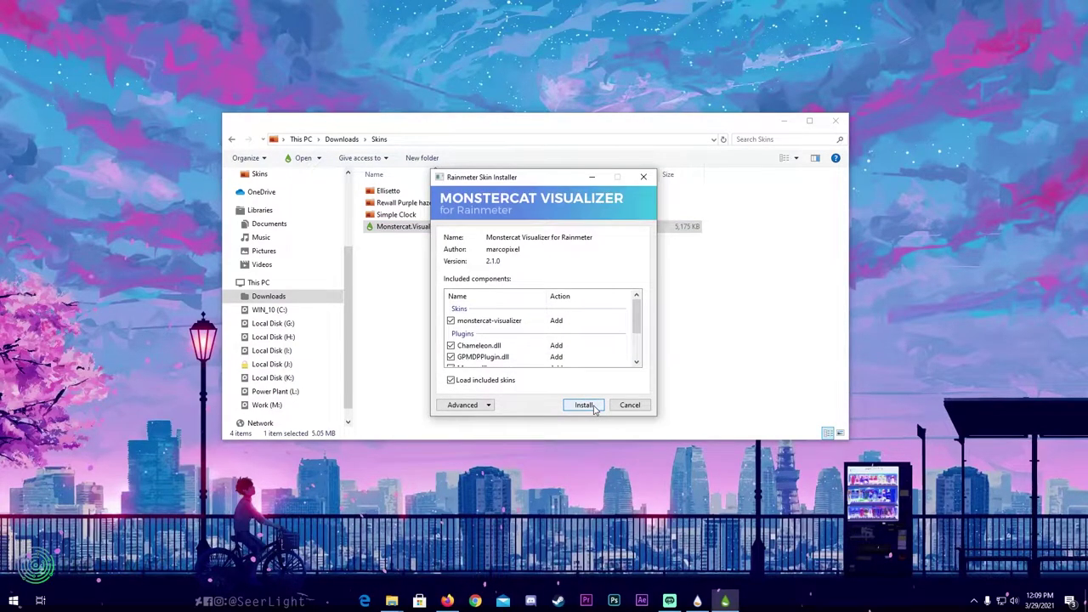
{"action": "left_click", "coordinate": [584, 405]}
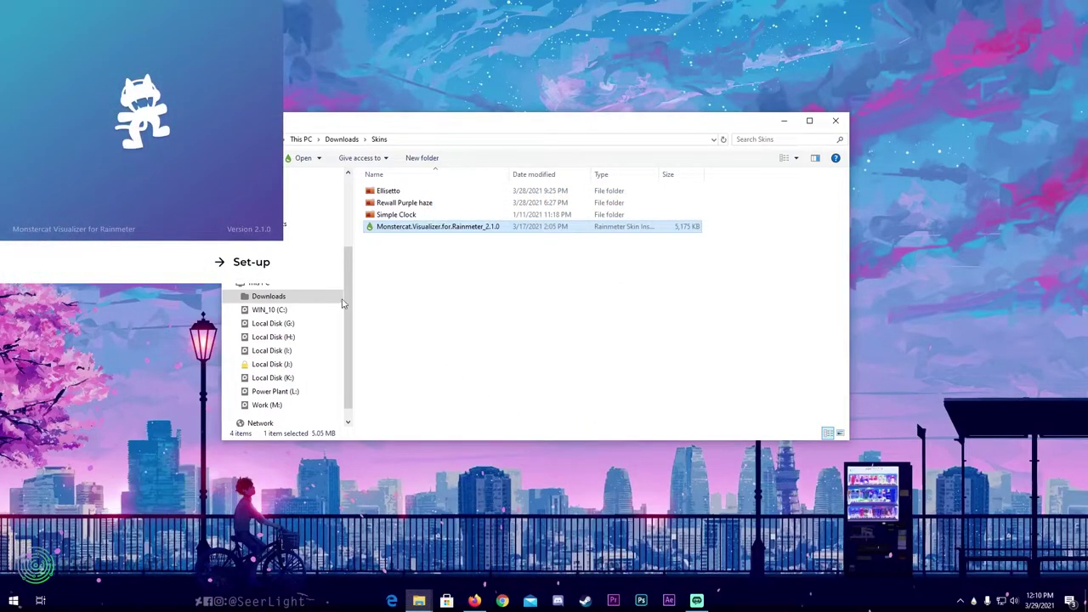
Start the Monstercat Visualizer set-up and close the Skins folder window that covers the desktop.
{"action": "left_click", "coordinate": [243, 266]}
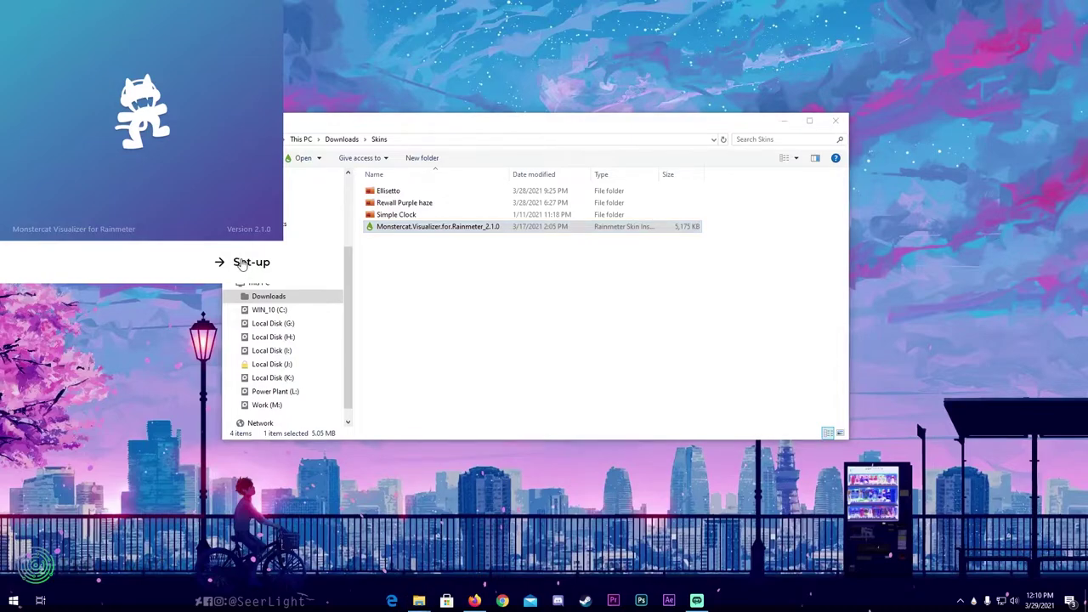
{"action": "left_click_drag", "start_coordinate": [403, 126], "coordinate": [571, 101]}
{"action": "left_click", "coordinate": [1004, 91]}
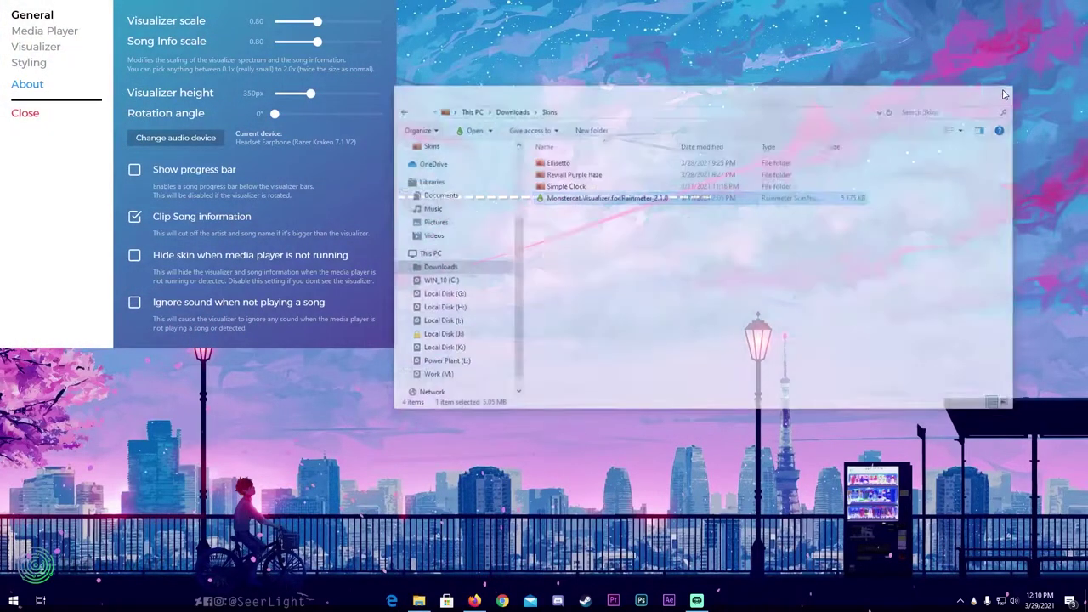
Move the visualizer's settings skin to the middle of the desktop and unload the song information and visualizer skins.
{"action": "left_click_drag", "start_coordinate": [215, 12], "coordinate": [607, 79]}
{"action": "right_click", "coordinate": [78, 68]}
{"action": "left_click", "coordinate": [113, 245]}
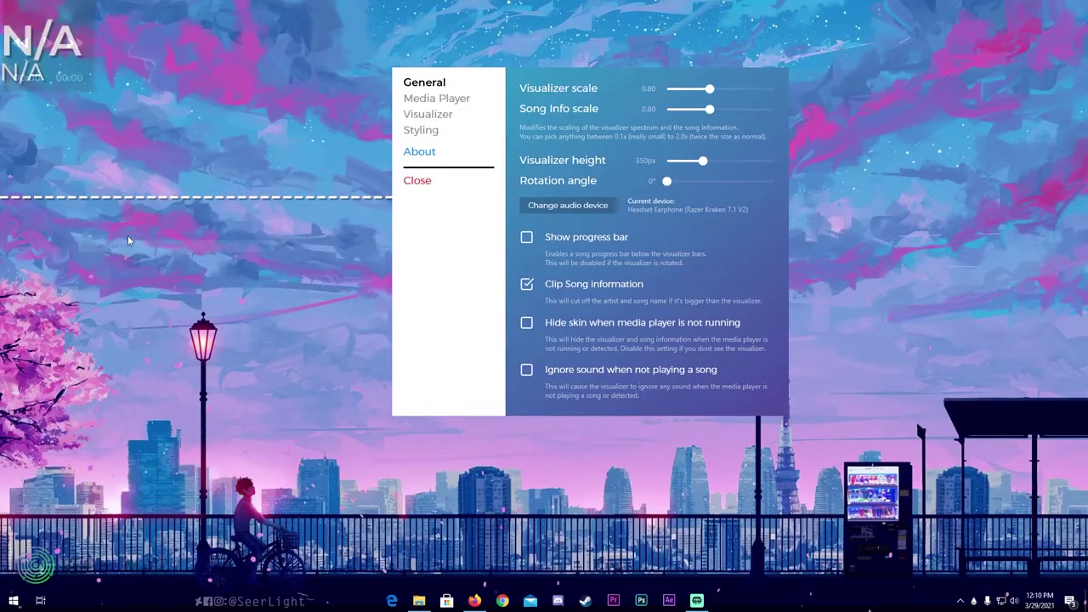
{"action": "right_click", "coordinate": [49, 49]}
{"action": "left_click", "coordinate": [114, 228]}
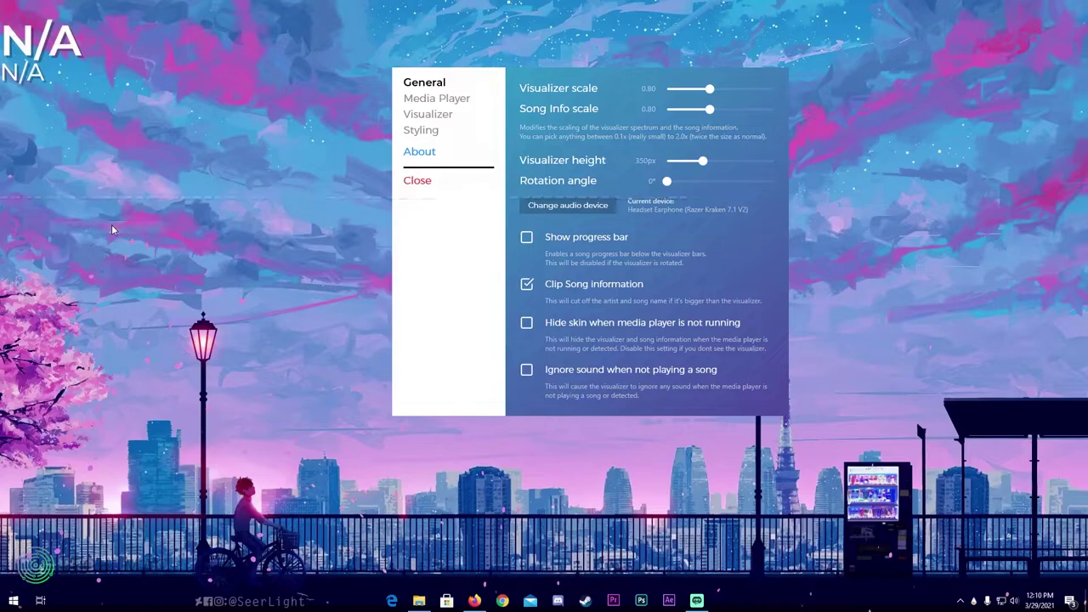
{"action": "right_click", "coordinate": [61, 54]}
{"action": "left_click", "coordinate": [106, 231]}
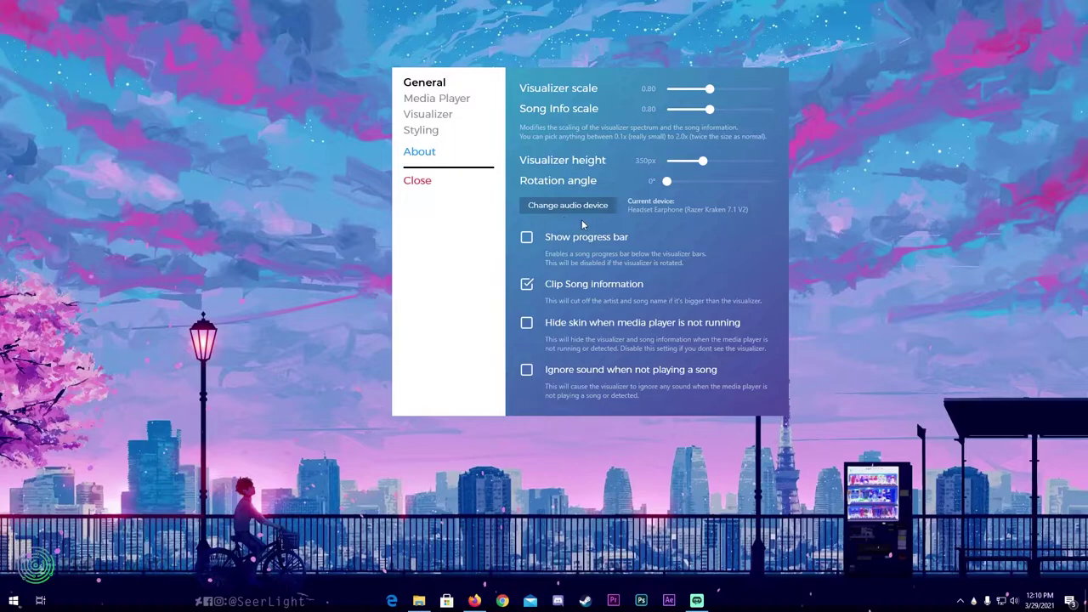
Adjust the visualizer's scale and height, and choose foobar2000 as its media player.
{"action": "left_click_drag", "start_coordinate": [712, 93], "coordinate": [735, 97]}
{"action": "left_click_drag", "start_coordinate": [702, 164], "coordinate": [698, 165]}
{"action": "double_click", "coordinate": [646, 161]}
{"action": "key", "text": "Return"}
{"action": "left_click", "coordinate": [455, 99]}
{"action": "left_click", "coordinate": [662, 176]}
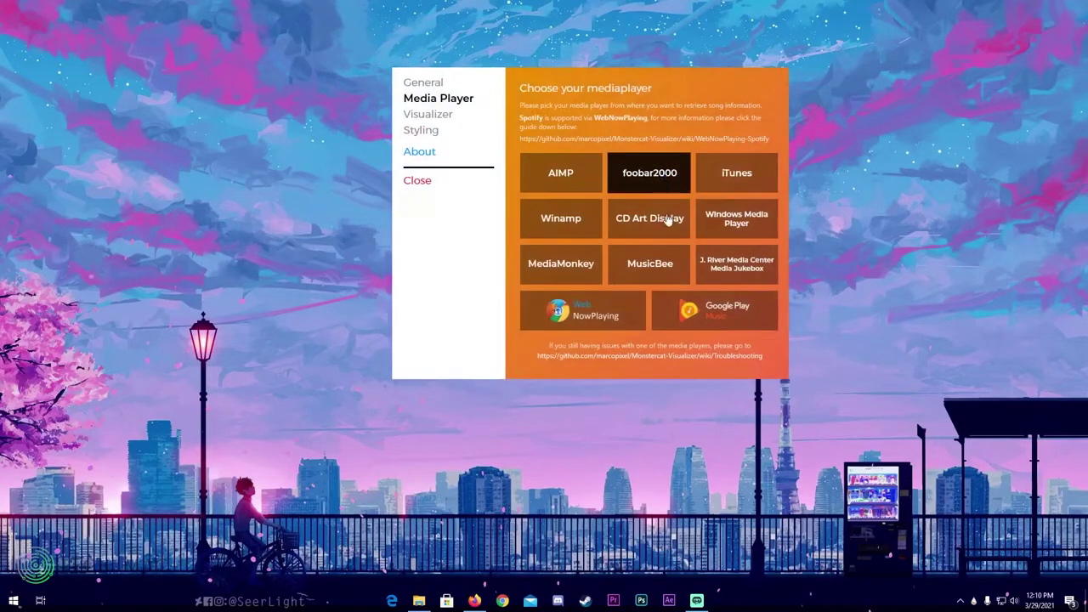
Set the visualizer's bar width to 10, bar gap to 8 and bar count to 77, and toggle Invert audio spectrum.
{"action": "left_click", "coordinate": [432, 118]}
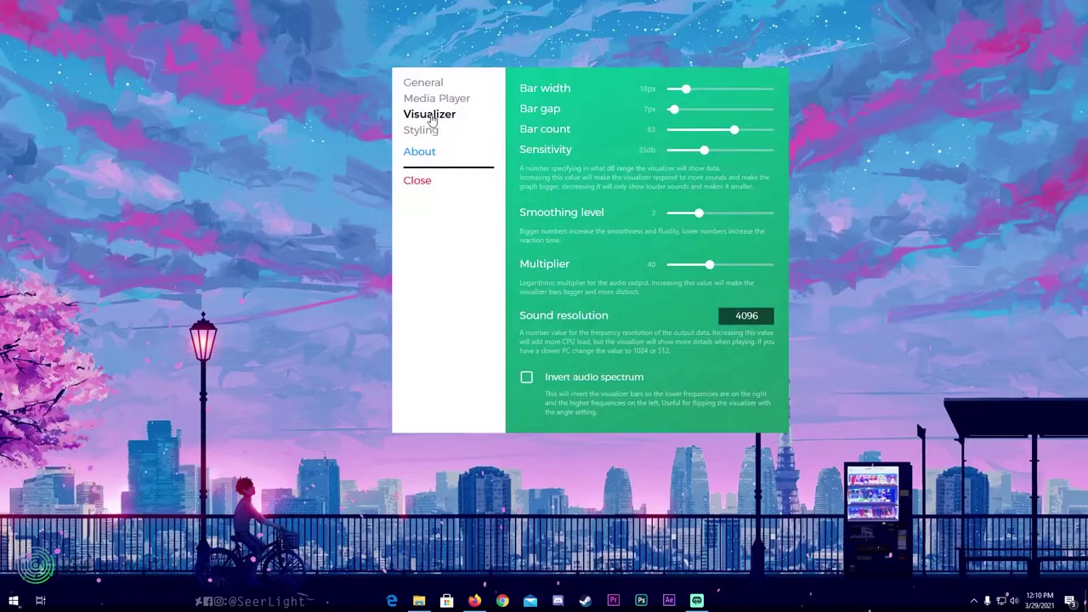
{"action": "left_click_drag", "start_coordinate": [685, 89], "coordinate": [688, 89]}
{"action": "left_click", "coordinate": [646, 88]}
{"action": "type", "text": "10"}
{"action": "key", "text": "Return"}
{"action": "left_click", "coordinate": [649, 110]}
{"action": "type", "text": "8"}
{"action": "key", "text": "Return"}
{"action": "left_click", "coordinate": [655, 130]}
{"action": "type", "text": "77"}
{"action": "key", "text": "Return"}
{"action": "left_click", "coordinate": [528, 379]}
Show the visualizer's styling settings, and load visualizer.ini from the monstercat-visualizer folder in the Rainmeter manager.
{"action": "left_click", "coordinate": [430, 135]}
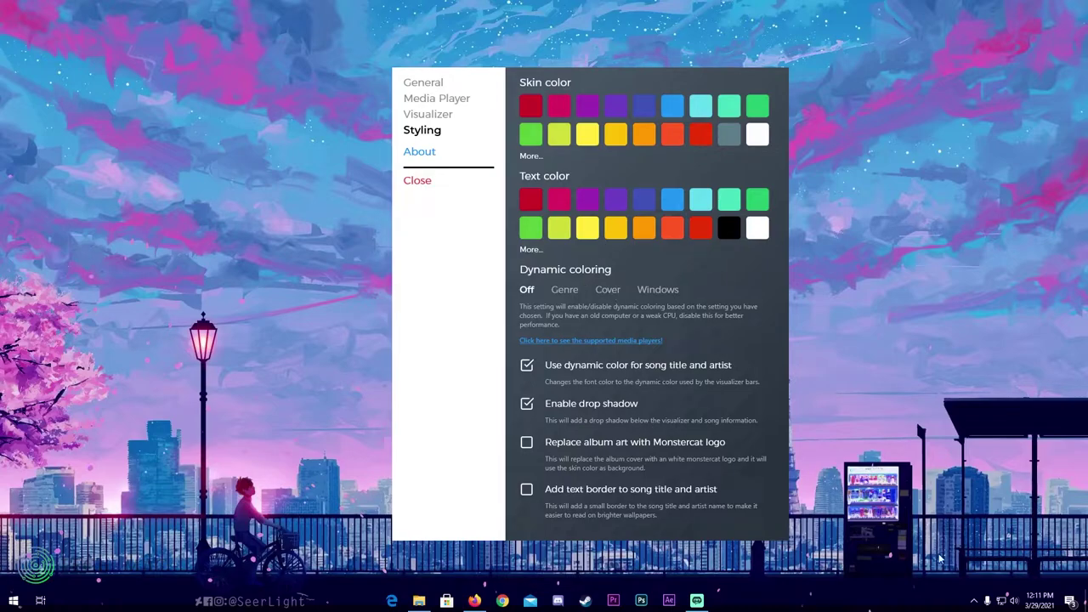
{"action": "left_click", "coordinate": [974, 601]}
{"action": "left_click", "coordinate": [985, 578]}
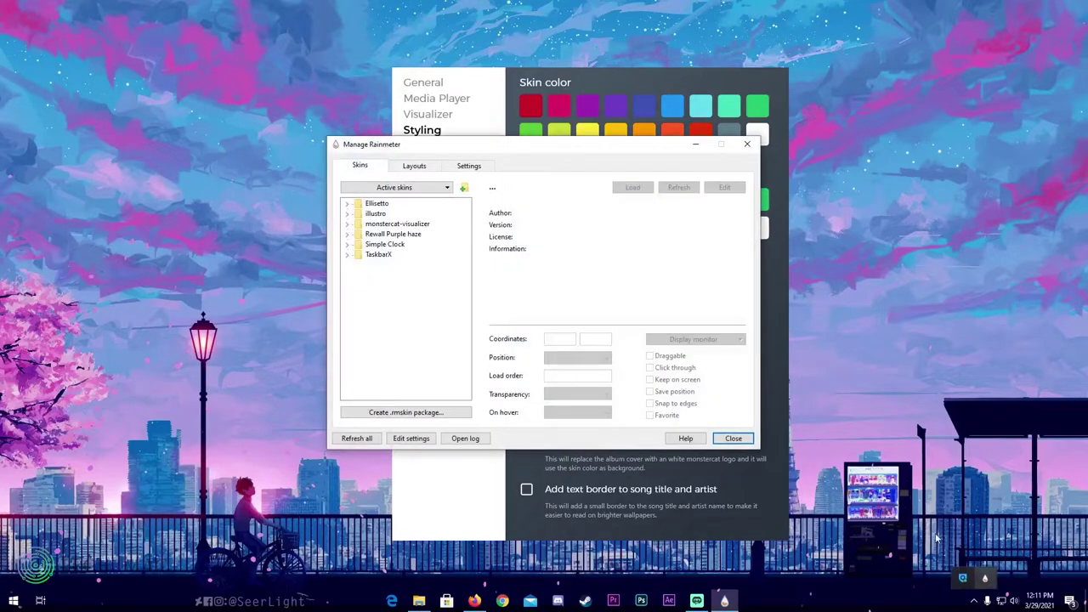
{"action": "left_click", "coordinate": [349, 224]}
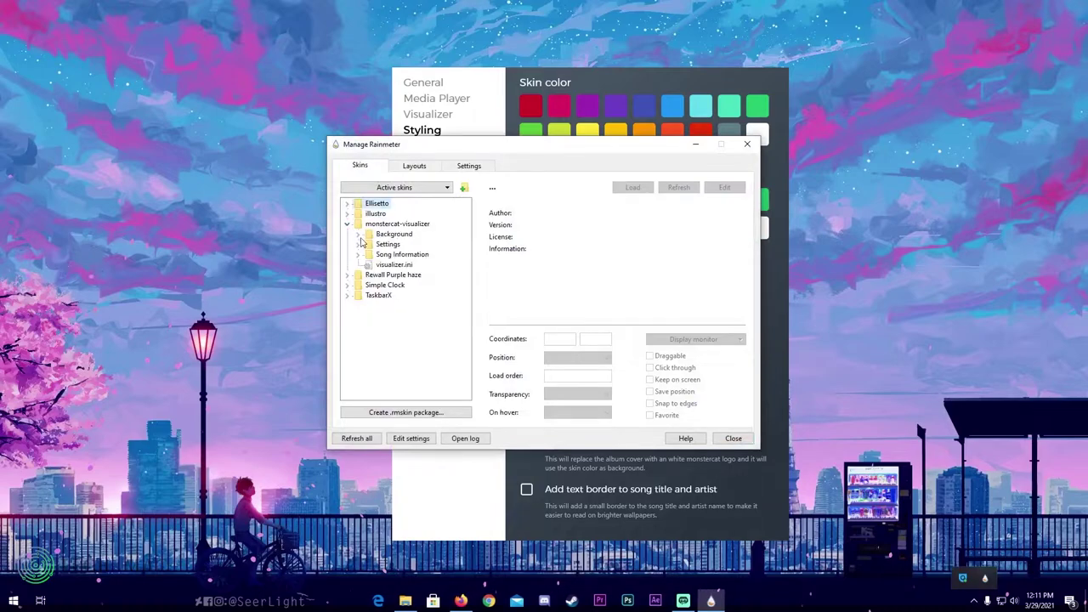
{"action": "left_click", "coordinate": [379, 265]}
{"action": "left_click", "coordinate": [631, 187]}
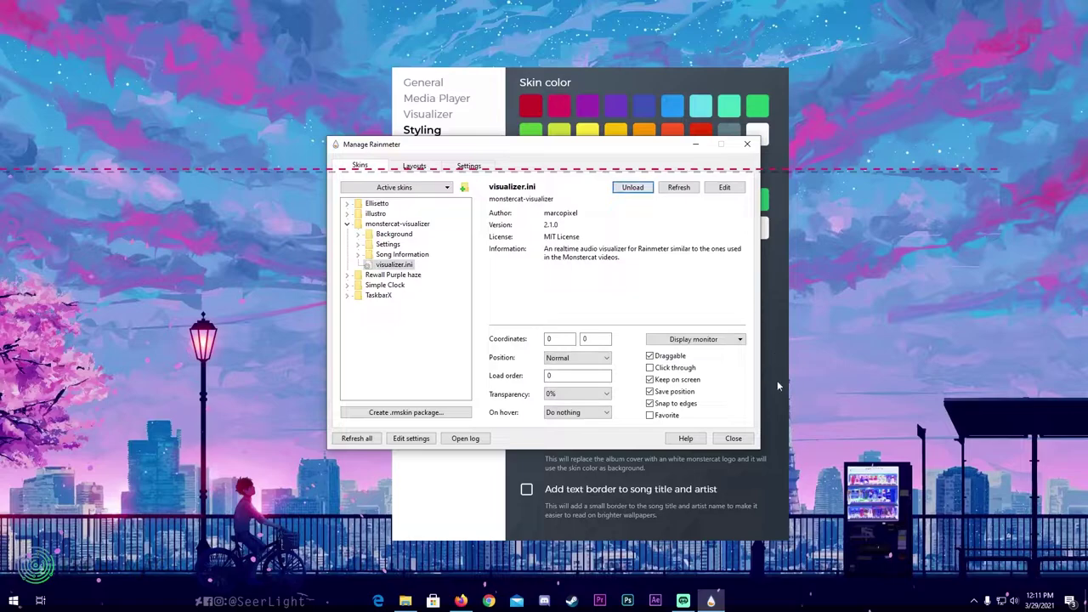
Unload the visualizer's settings skin and set the coordinates of visualizer.ini to 72 and 690.
{"action": "right_click", "coordinate": [481, 527]}
{"action": "left_click", "coordinate": [498, 518]}
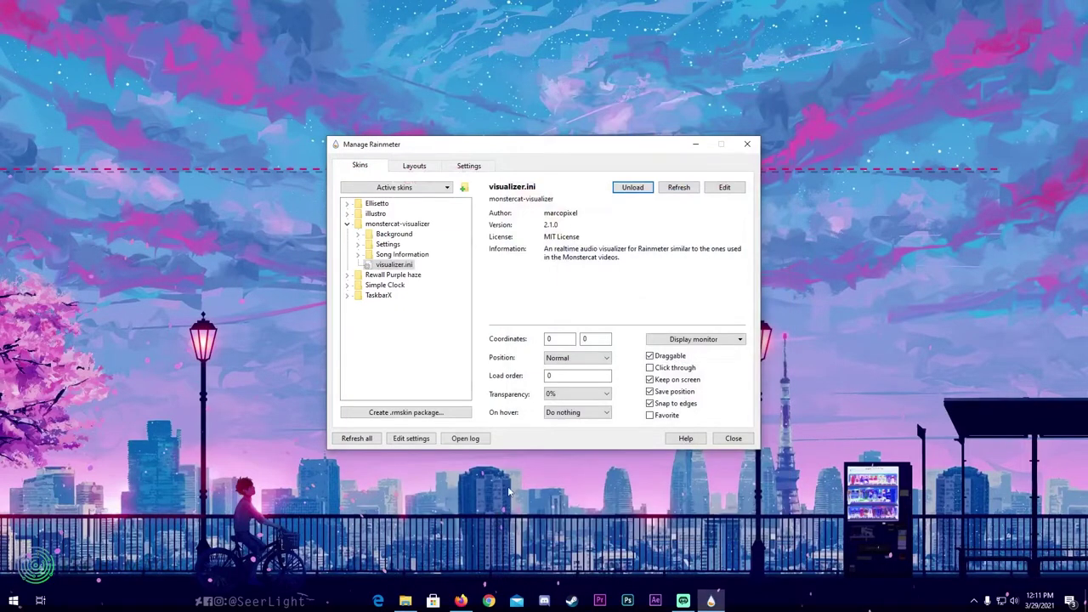
{"action": "left_click", "coordinate": [404, 267]}
{"action": "double_click", "coordinate": [565, 337]}
{"action": "type", "text": "72"}
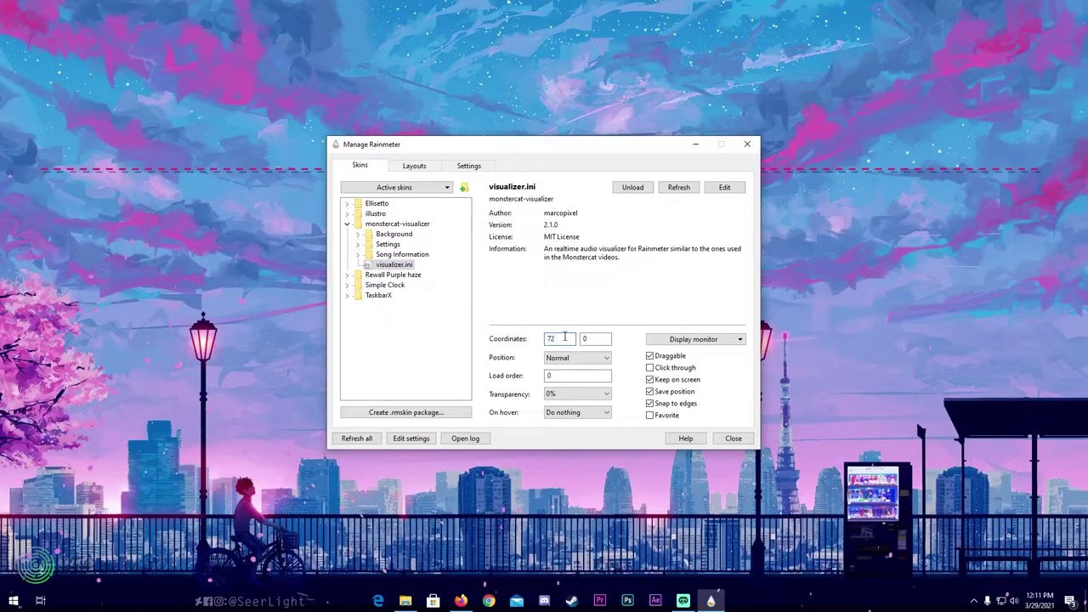
{"action": "double_click", "coordinate": [599, 338]}
{"action": "type", "text": "690"}
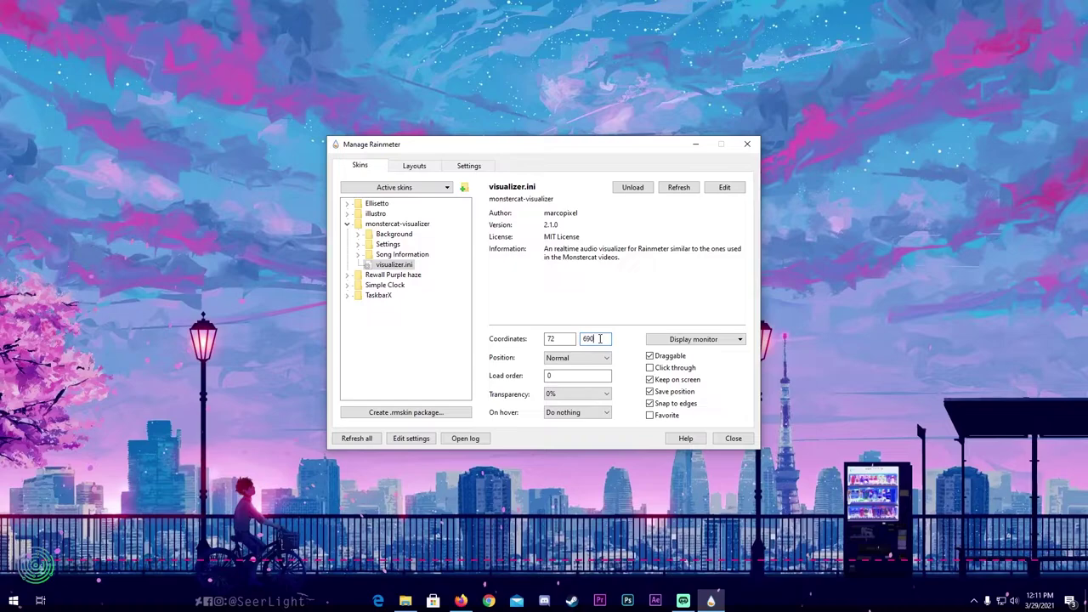
Set visualizer.ini to Bottom position with Click through enabled and 60% transparency.
{"action": "left_click", "coordinate": [604, 358]}
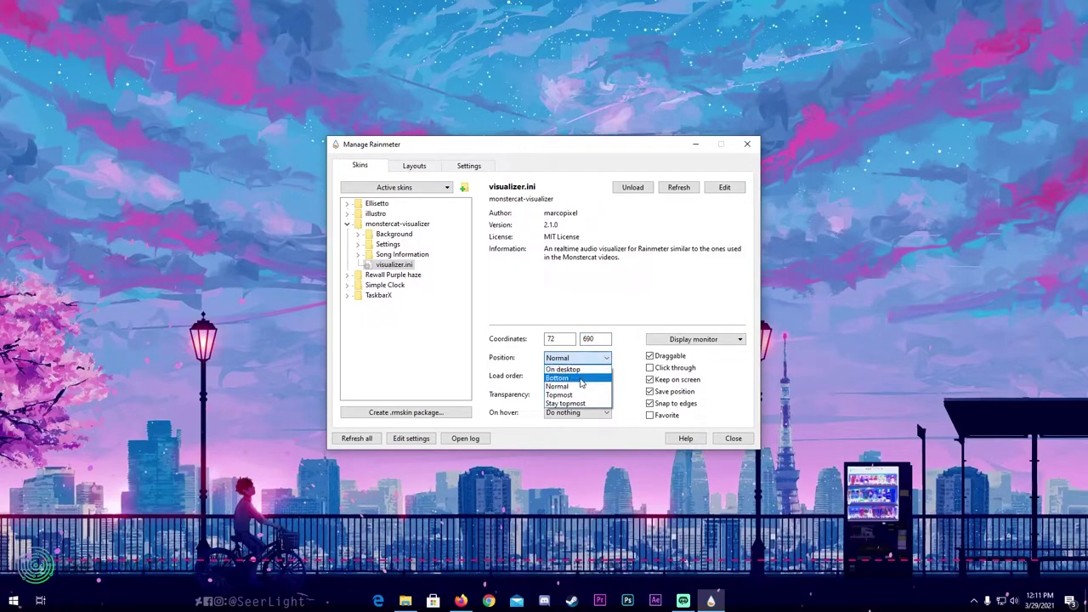
{"action": "left_click", "coordinate": [582, 377]}
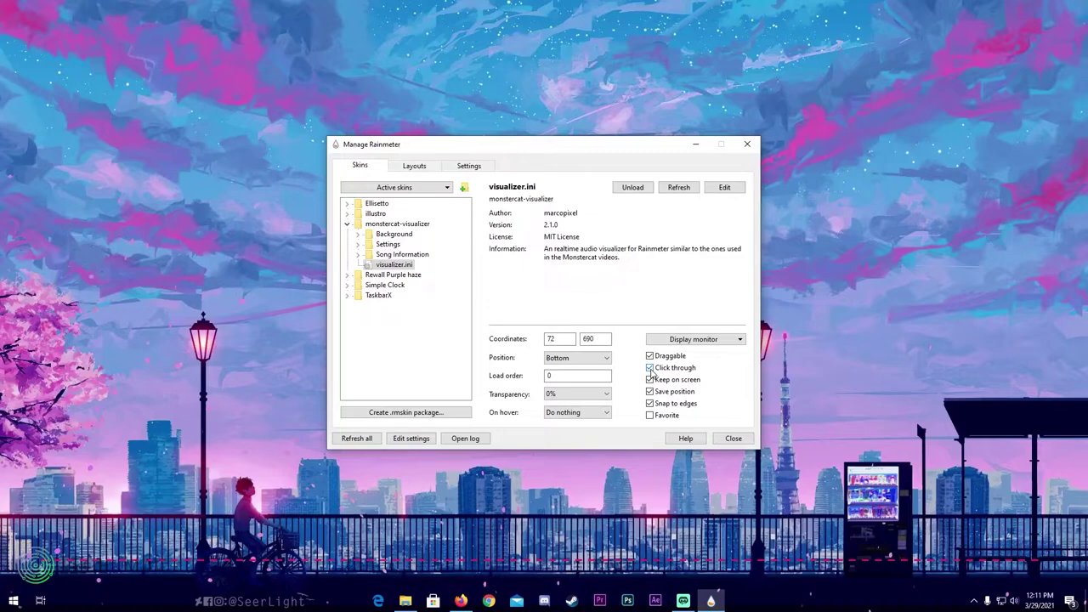
{"action": "left_click", "coordinate": [594, 396]}
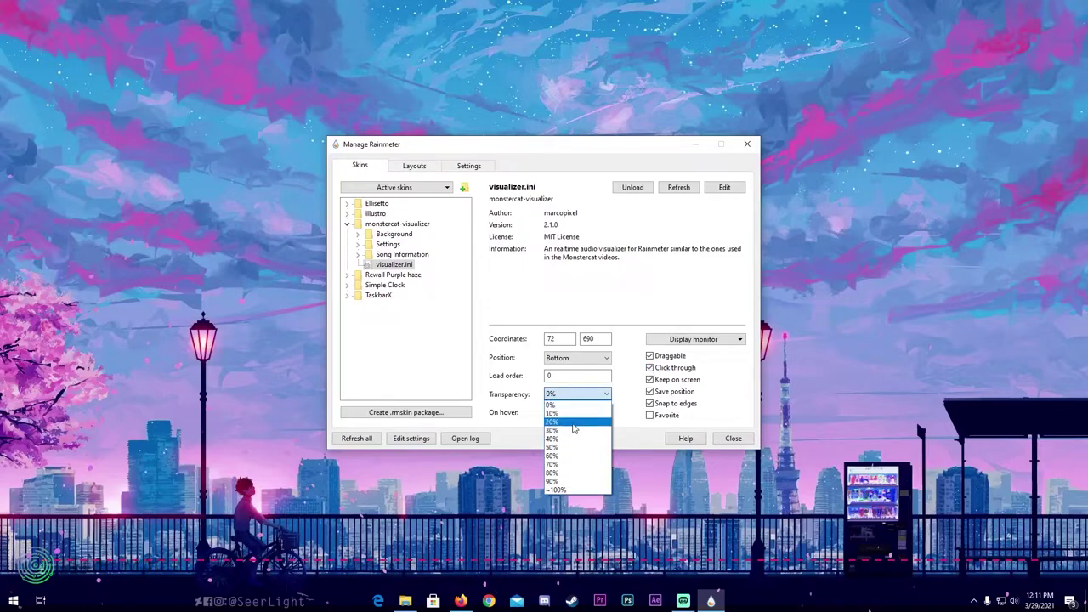
{"action": "left_click", "coordinate": [560, 457]}
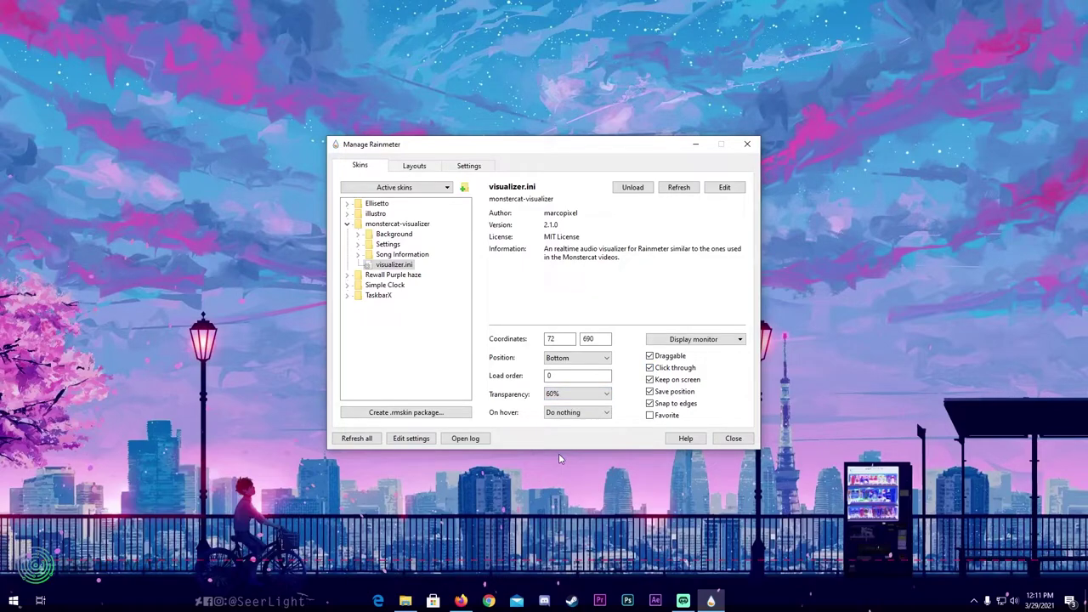
Load layer.ini from the Rewall Purple haze folder and set it to On desktop position with Click through enabled.
{"action": "left_click", "coordinate": [347, 275]}
{"action": "left_click", "coordinate": [390, 286]}
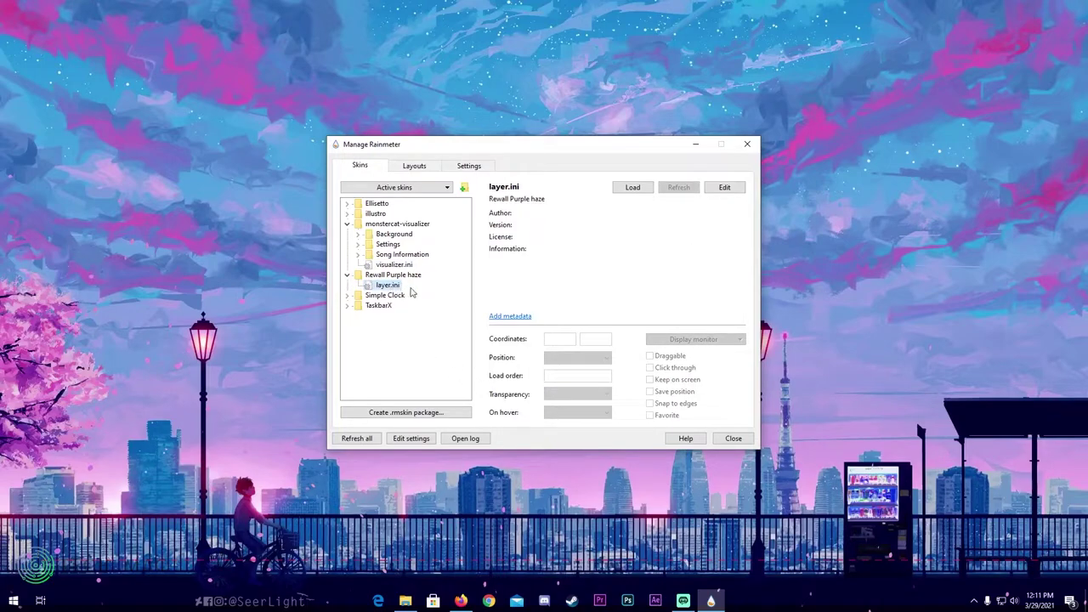
{"action": "left_click", "coordinate": [634, 188]}
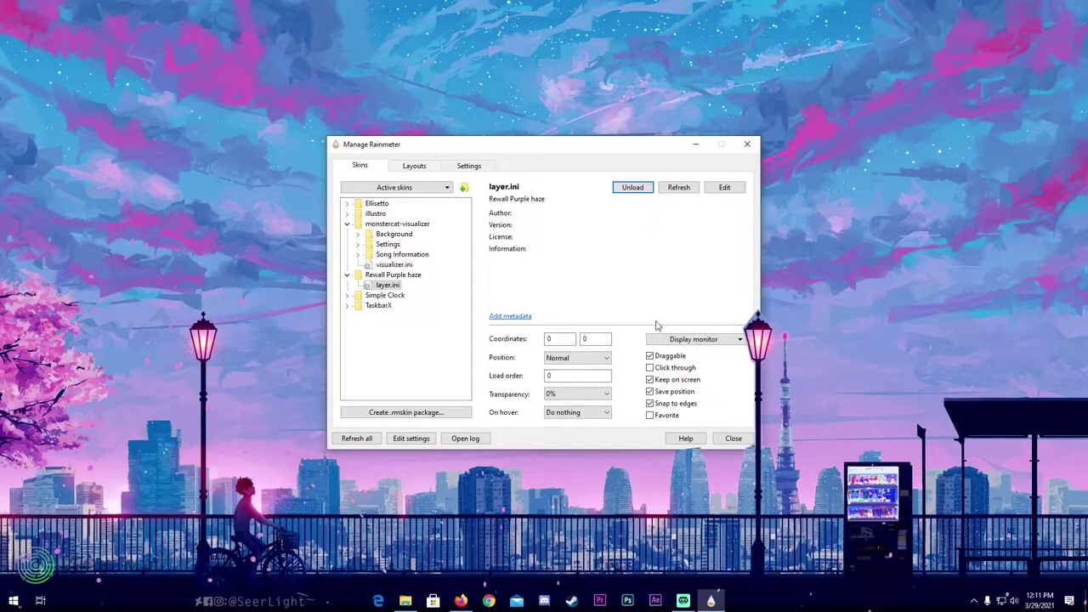
{"action": "left_click", "coordinate": [600, 358]}
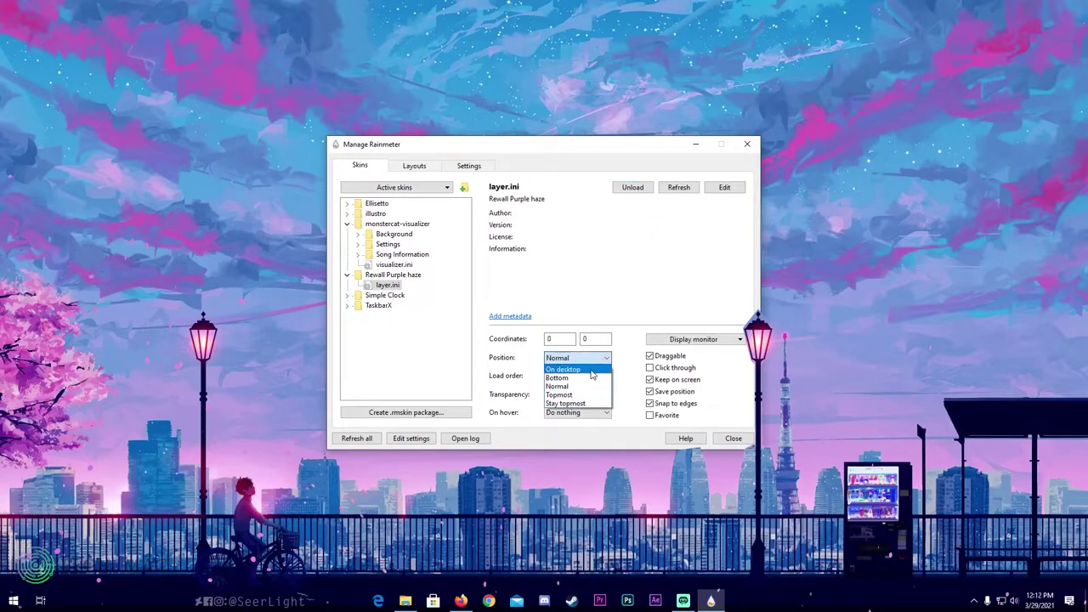
{"action": "left_click", "coordinate": [592, 375]}
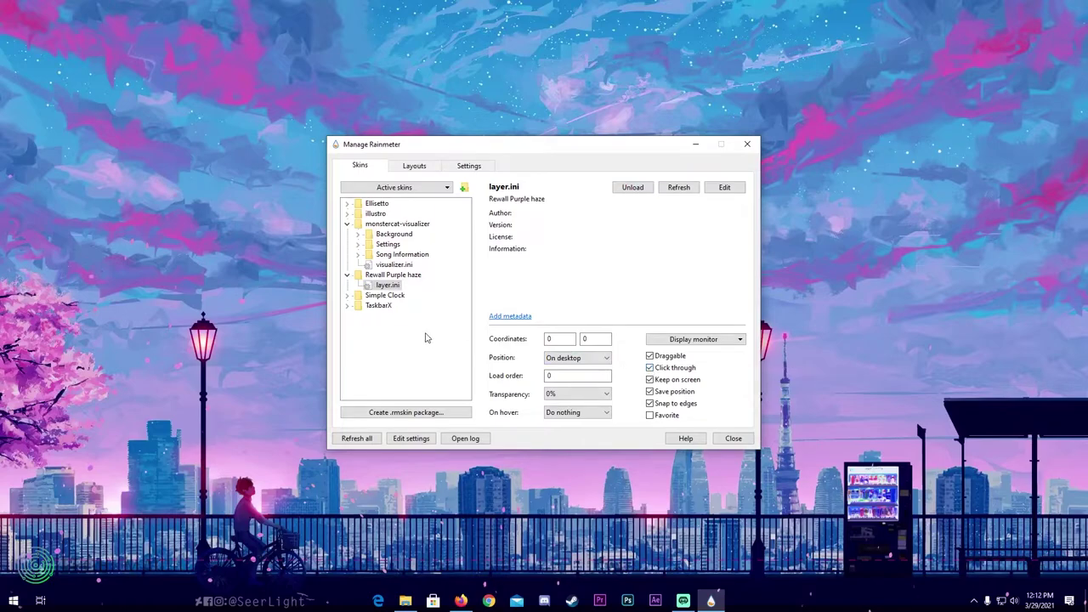
Load Clock_bigsize.ini from the Simple Clock folder and set its horizontal coordinate to 769.
{"action": "left_click", "coordinate": [348, 295]}
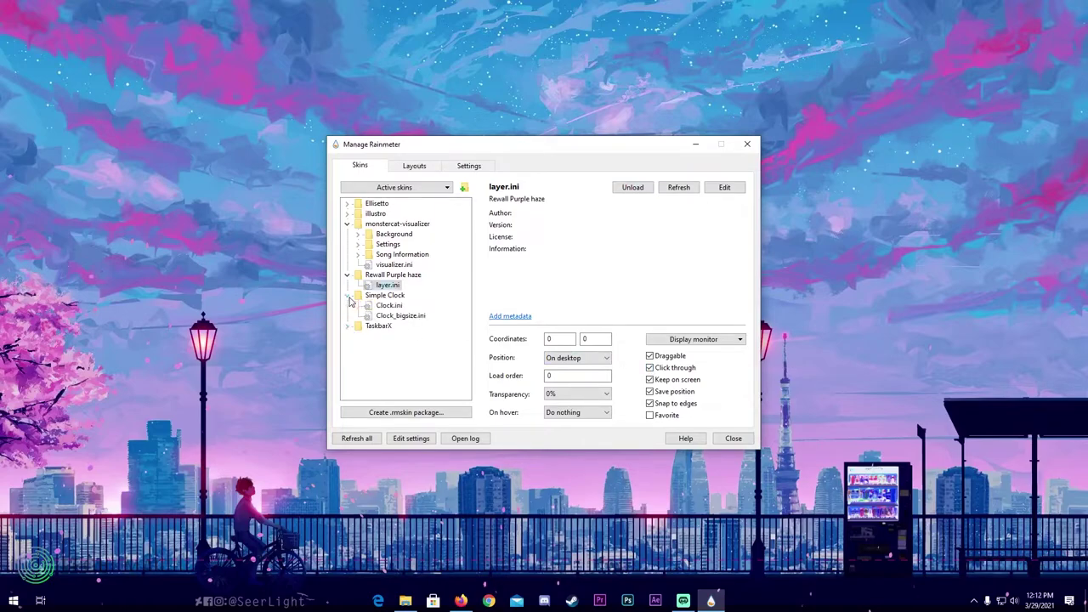
{"action": "left_click", "coordinate": [405, 317]}
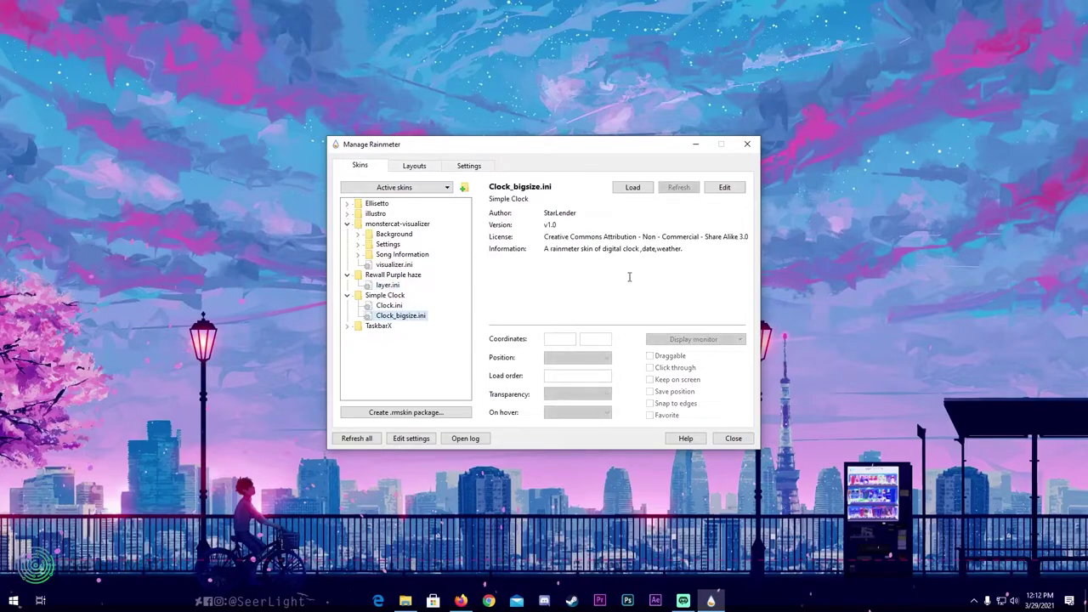
{"action": "left_click", "coordinate": [634, 188]}
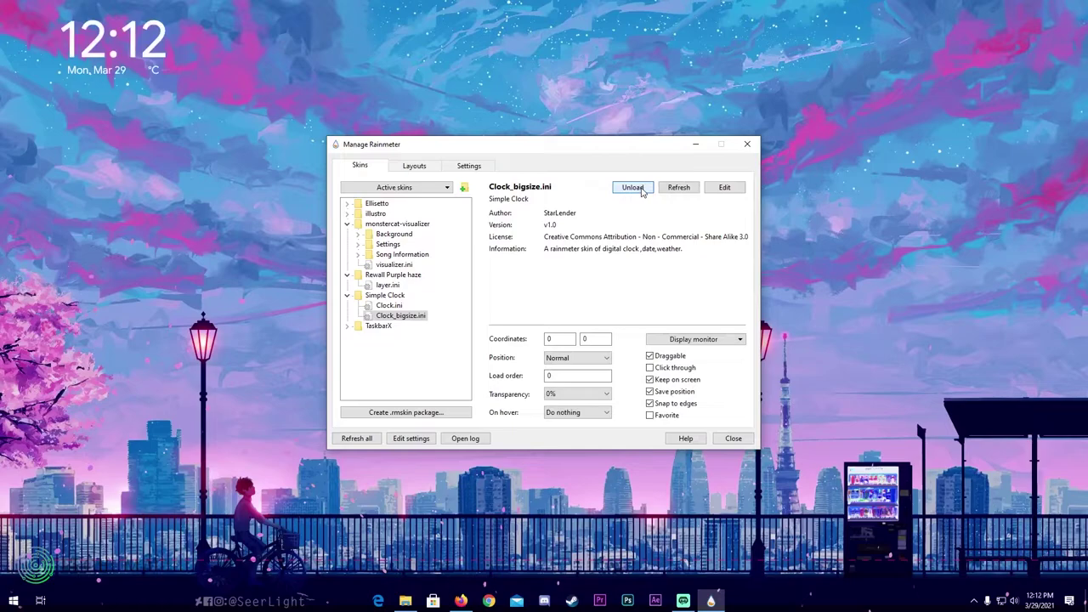
{"action": "double_click", "coordinate": [570, 339]}
{"action": "type", "text": "769"}
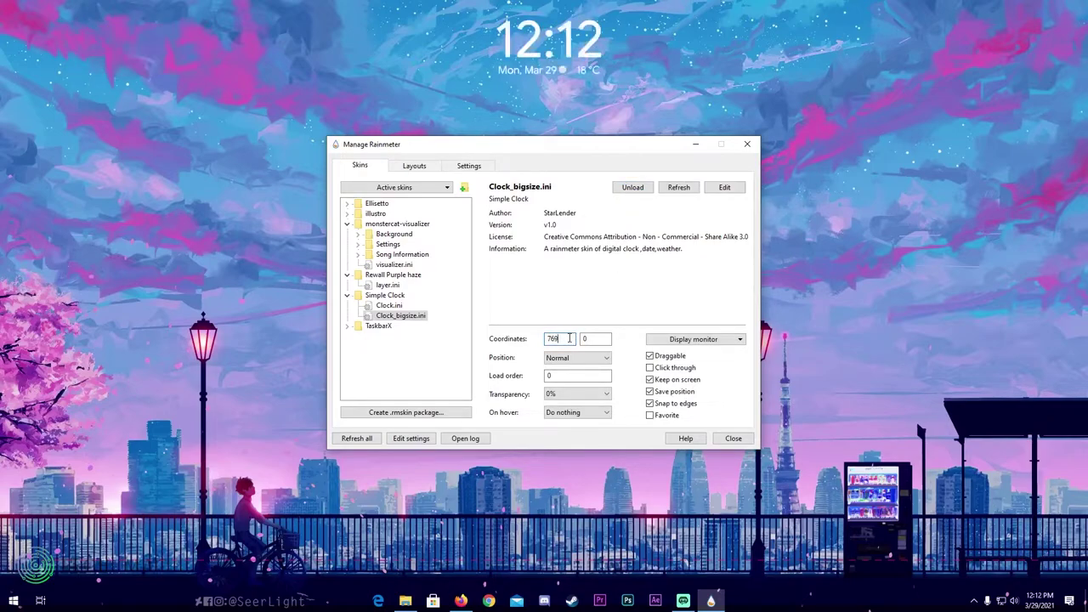
Set Clock_bigsize.ini's vertical coordinate to 408 and its position to On desktop, with Click through enabled.
{"action": "double_click", "coordinate": [602, 340]}
{"action": "type", "text": "408"}
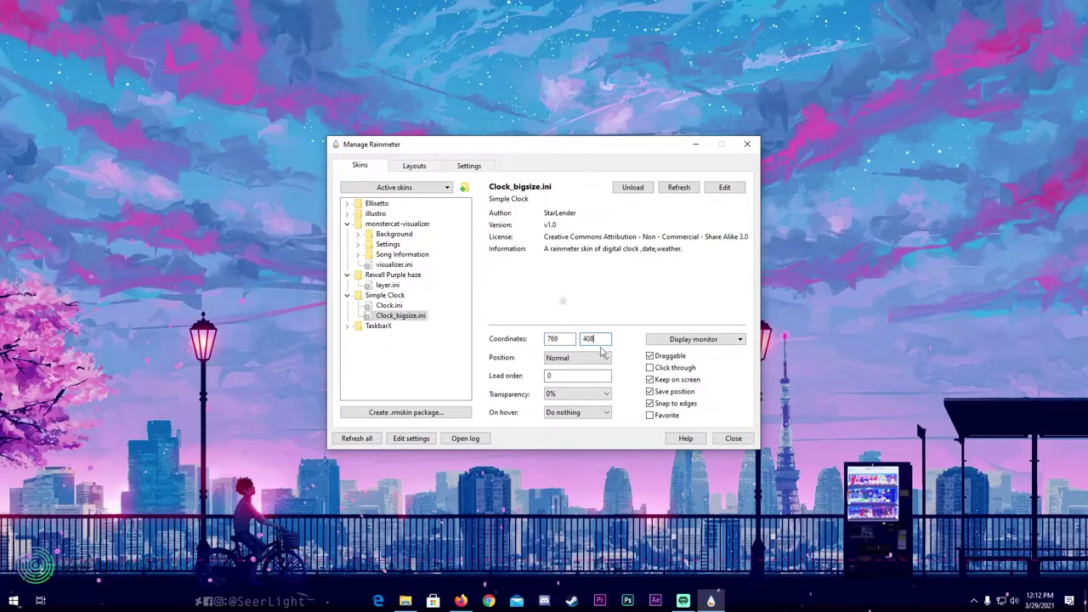
{"action": "left_click", "coordinate": [602, 358]}
{"action": "left_click", "coordinate": [587, 370]}
Load Google.ini from the Ellisetto Google folder, with coordinates 876 and 547 and position On desktop.
{"action": "left_click", "coordinate": [347, 204]}
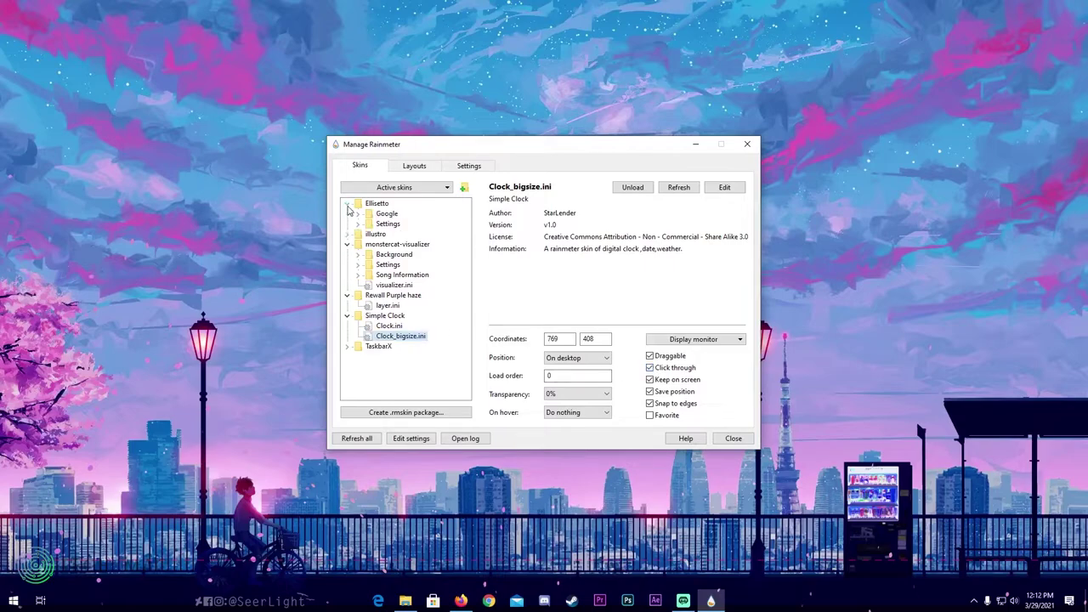
{"action": "left_click", "coordinate": [358, 214]}
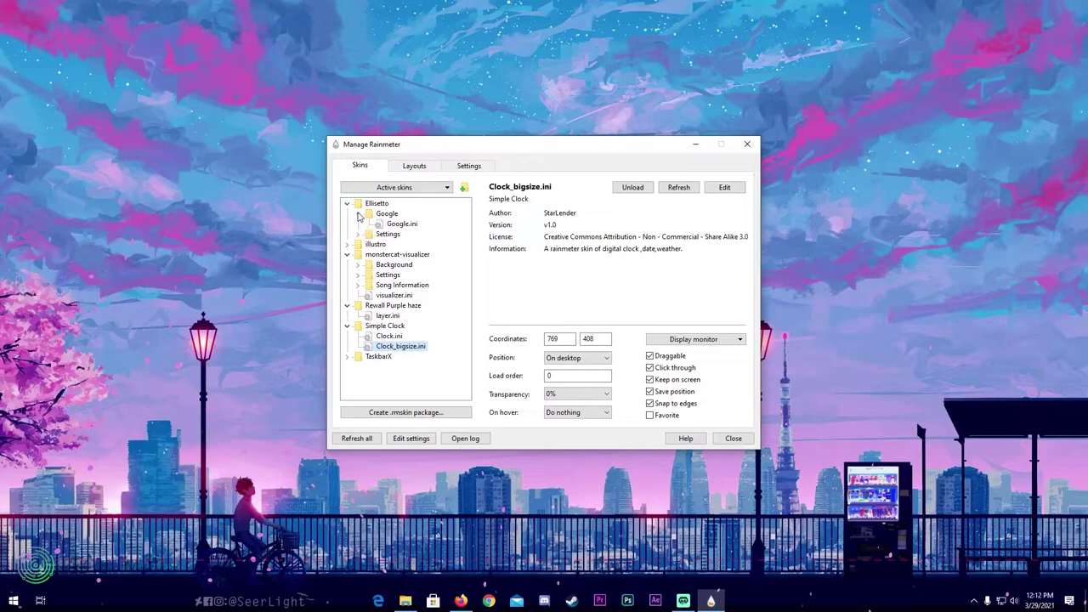
{"action": "left_click", "coordinate": [399, 225]}
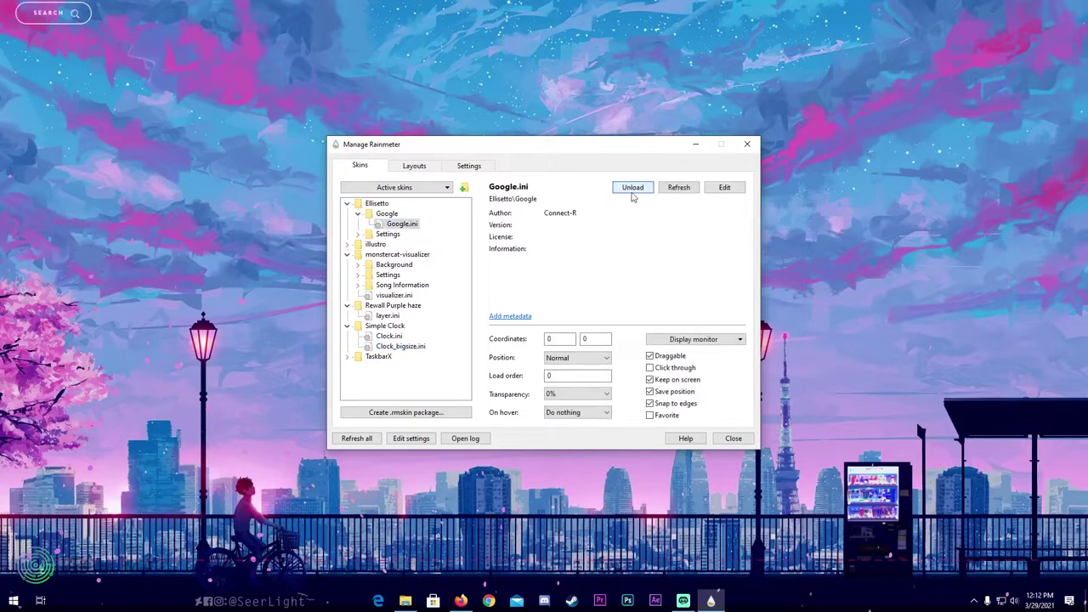
{"action": "left_click", "coordinate": [567, 338]}
{"action": "type", "text": "87"}
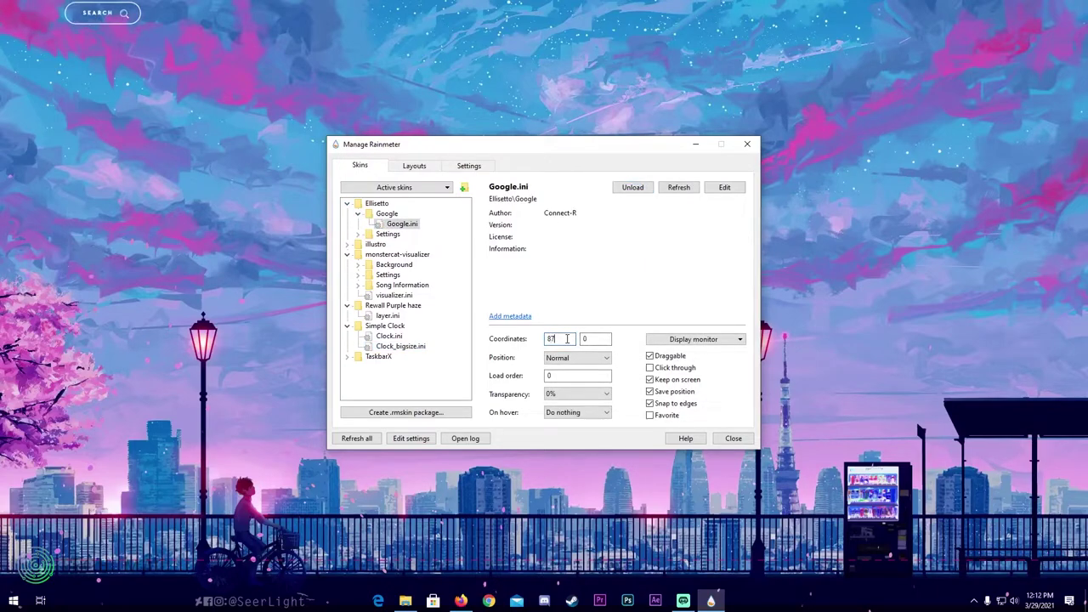
{"action": "type", "text": "6"}
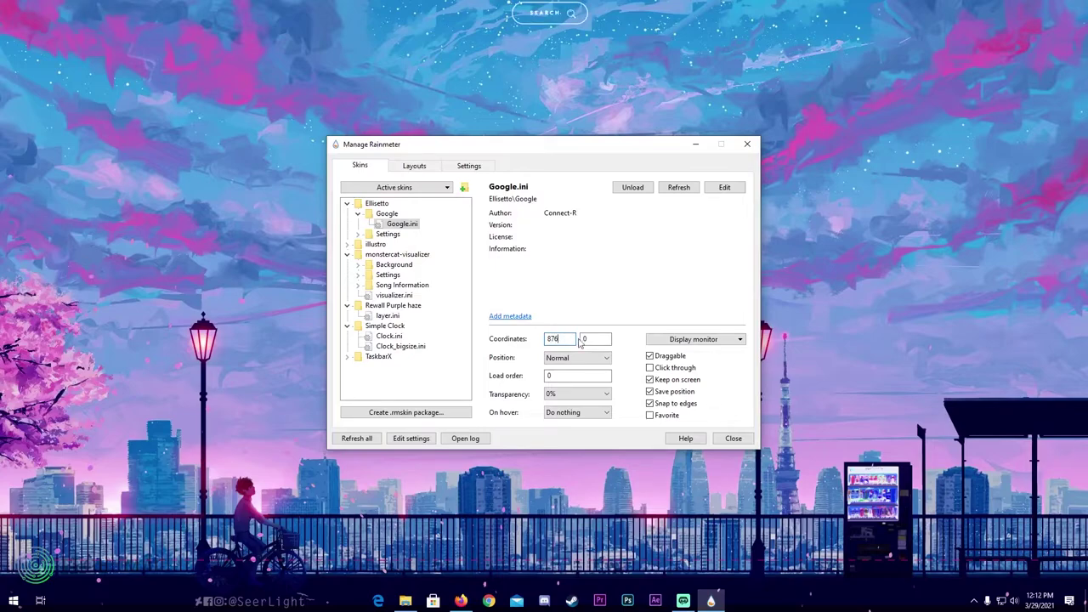
{"action": "type", "text": "547"}
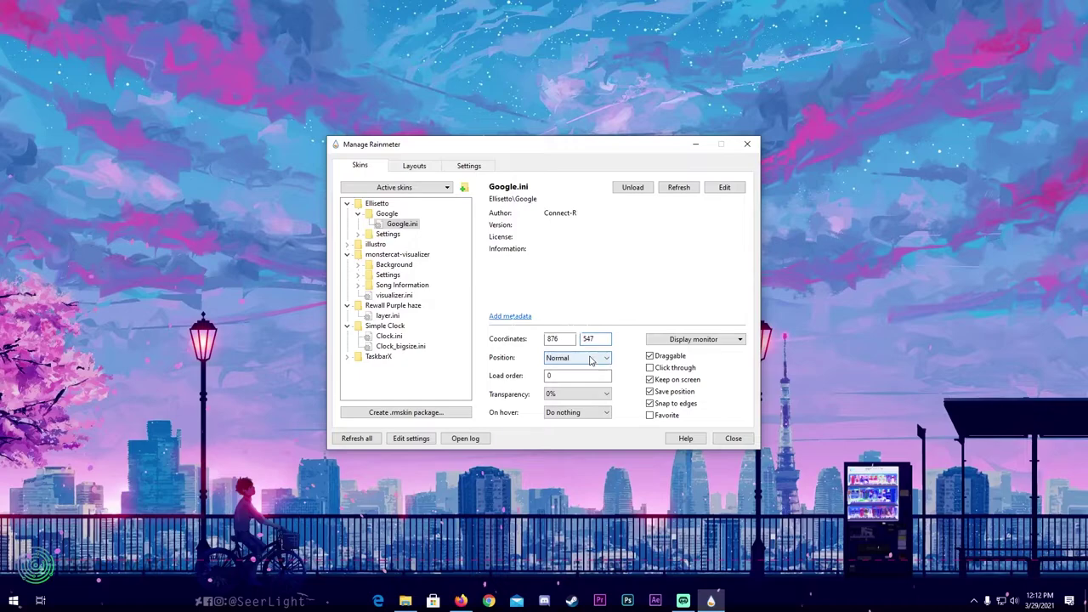
{"action": "left_click", "coordinate": [592, 360]}
{"action": "left_click", "coordinate": [584, 370]}
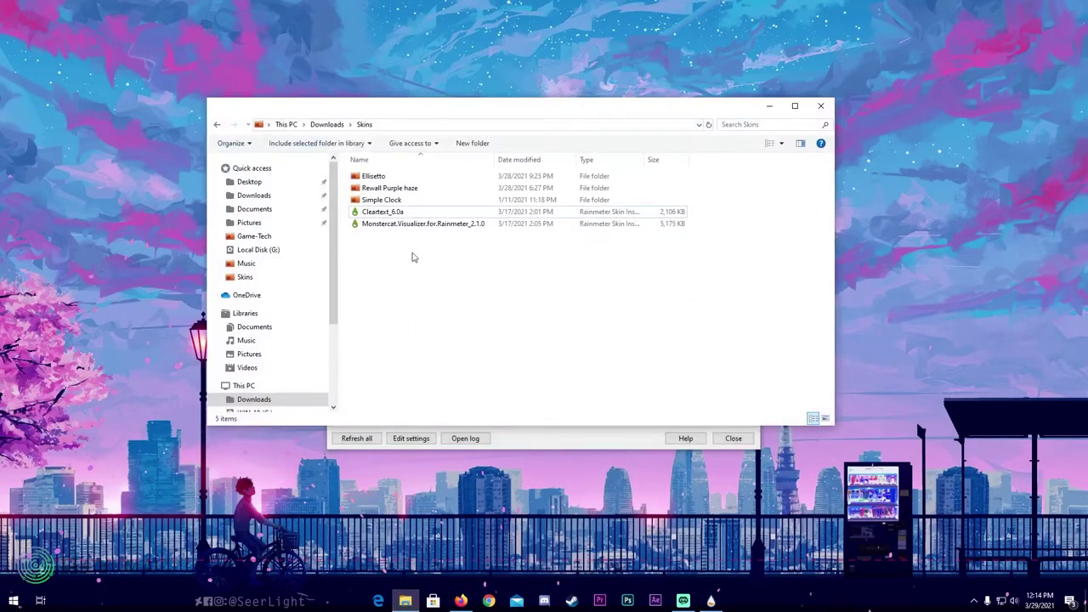
Install the Cleartext_6.0a skin package from the Skins folder with its included skins loaded, and minimize the folder window.
{"action": "double_click", "coordinate": [399, 212]}
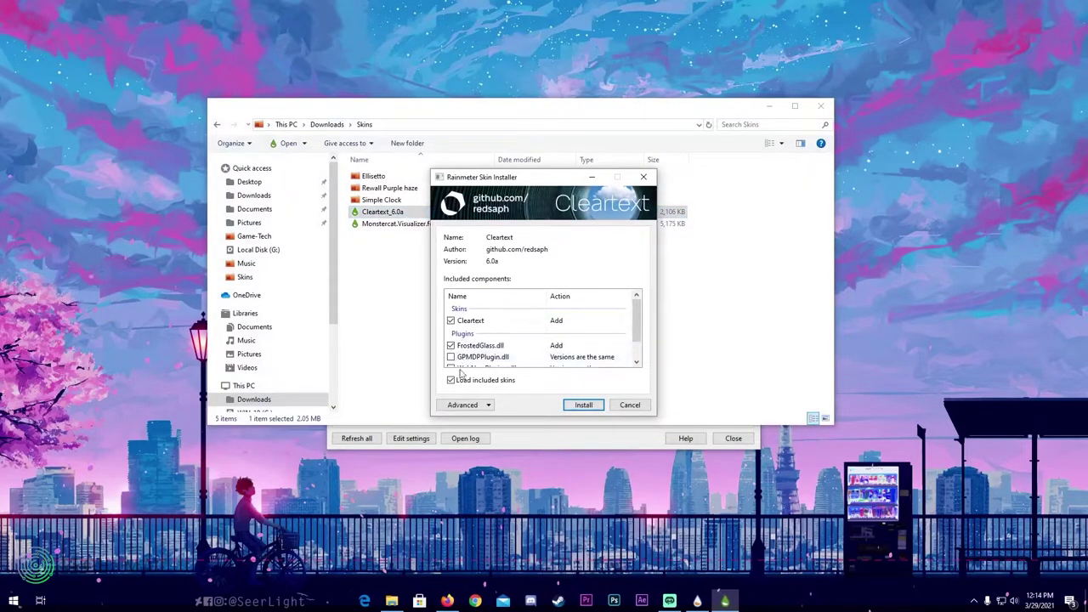
{"action": "left_click", "coordinate": [593, 408]}
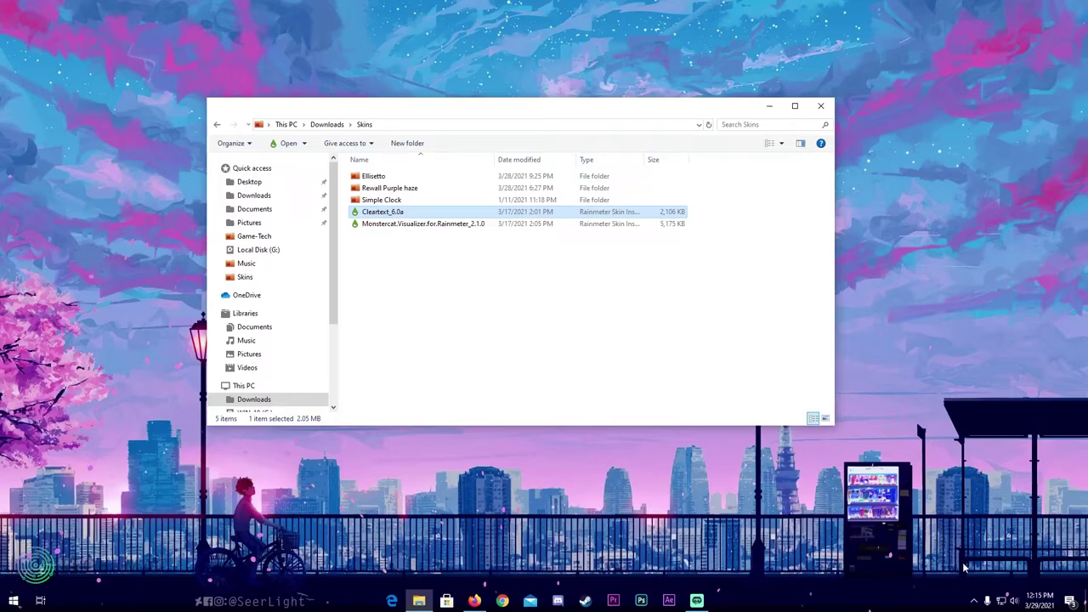
{"action": "left_click", "coordinate": [771, 107]}
Reopen the Rainmeter skin manager and load Cleartext.ini from the Cleartext folder.
{"action": "left_click", "coordinate": [975, 602]}
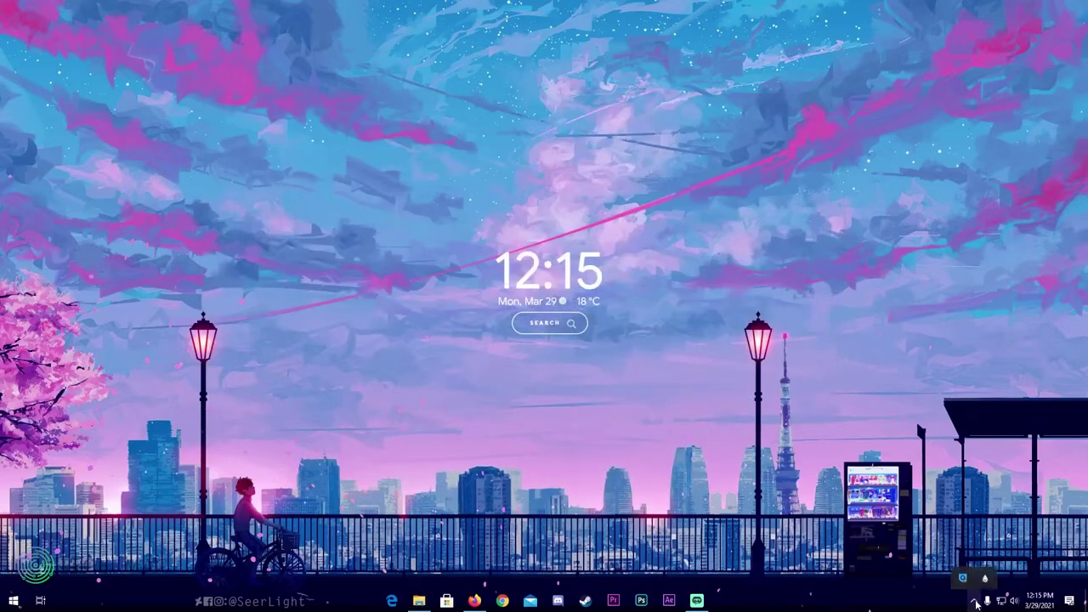
{"action": "left_click", "coordinate": [986, 581]}
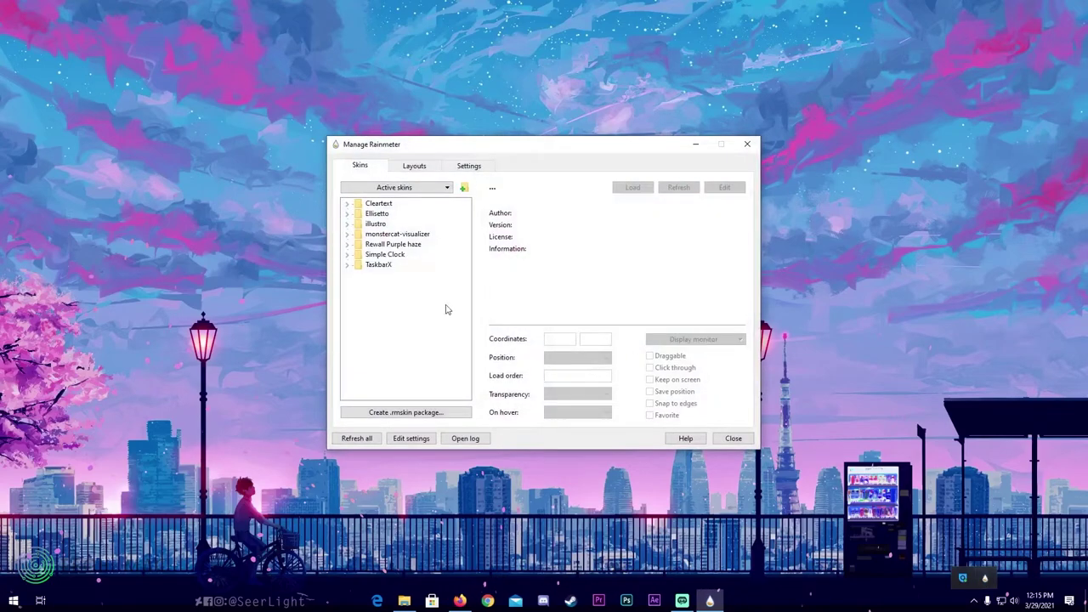
{"action": "left_click", "coordinate": [348, 204]}
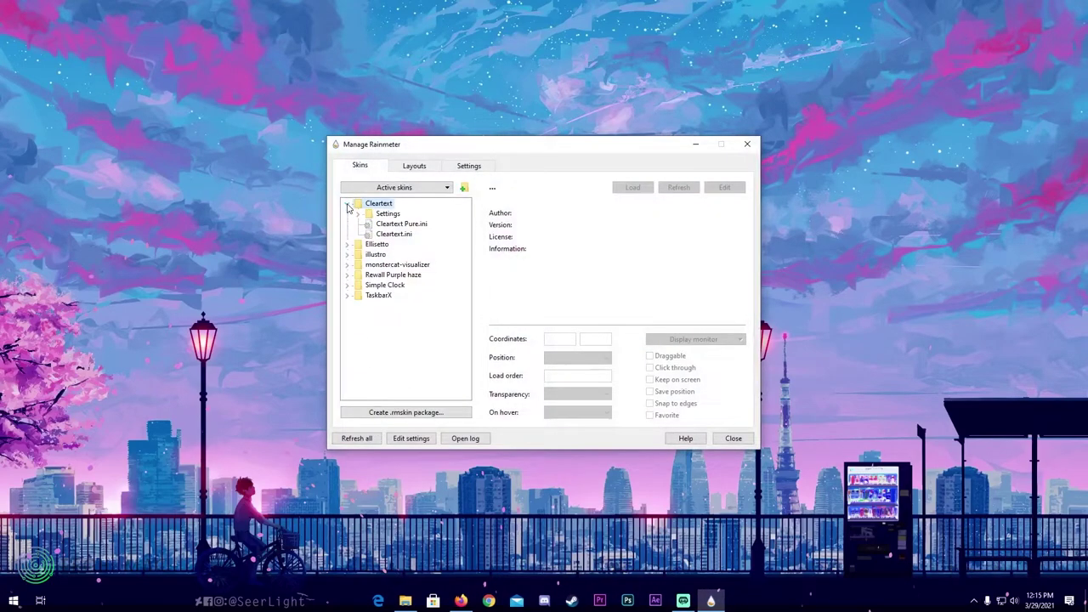
{"action": "left_click", "coordinate": [392, 235]}
{"action": "left_click", "coordinate": [633, 188]}
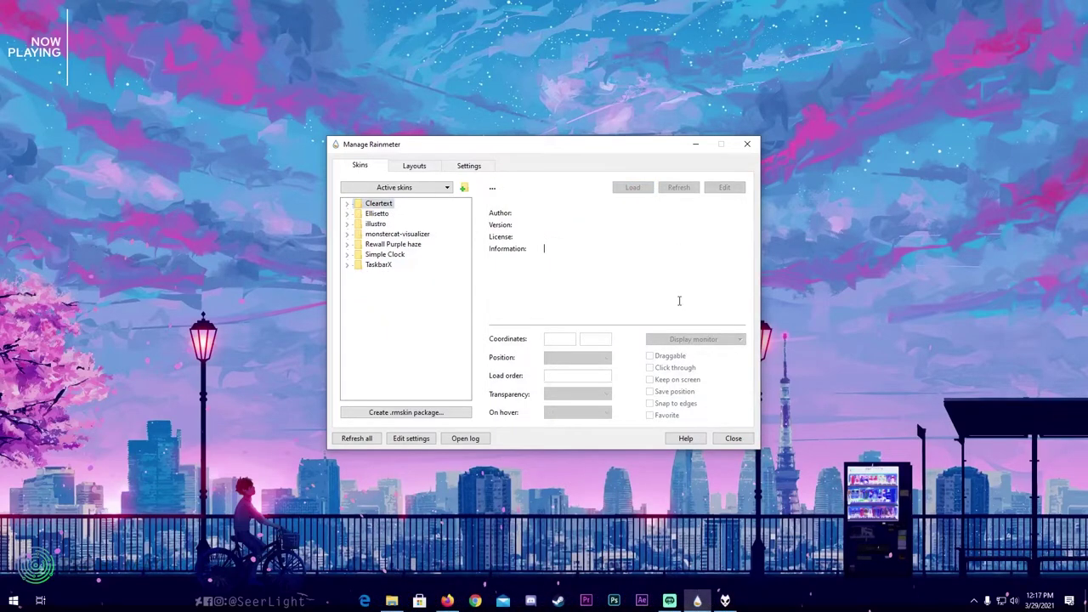
Play the listed track in foobar2000, and minimize the player and the Rainmeter manager.
{"action": "left_click", "coordinate": [727, 601]}
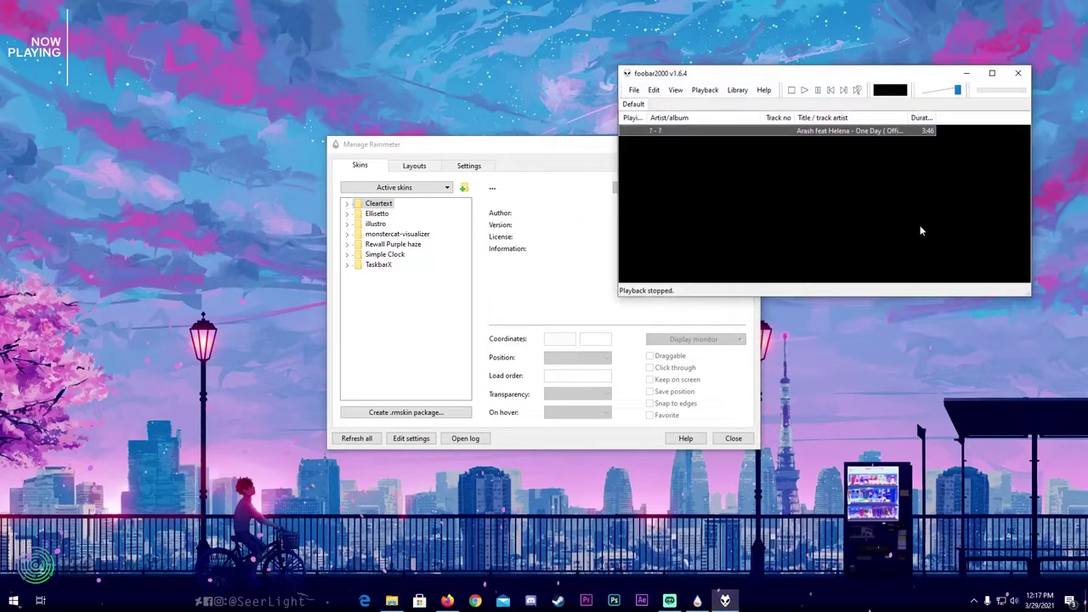
{"action": "left_click", "coordinate": [806, 90]}
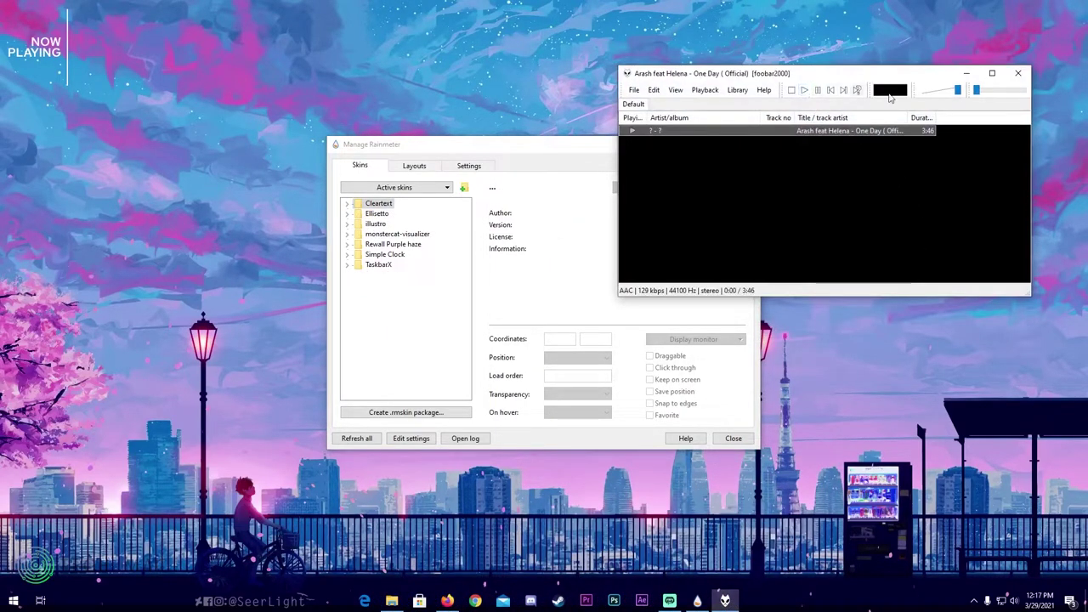
{"action": "left_click", "coordinate": [967, 73]}
{"action": "left_click", "coordinate": [697, 145]}
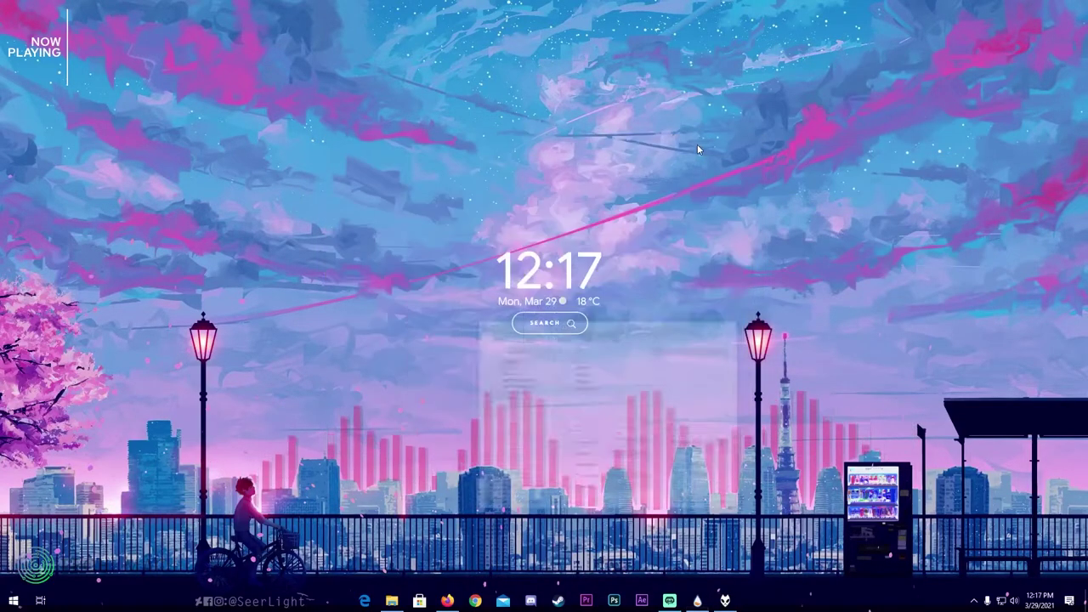
Open the Cleartext skin's settings and change its media player to Foobar2000.
{"action": "right_click", "coordinate": [56, 44]}
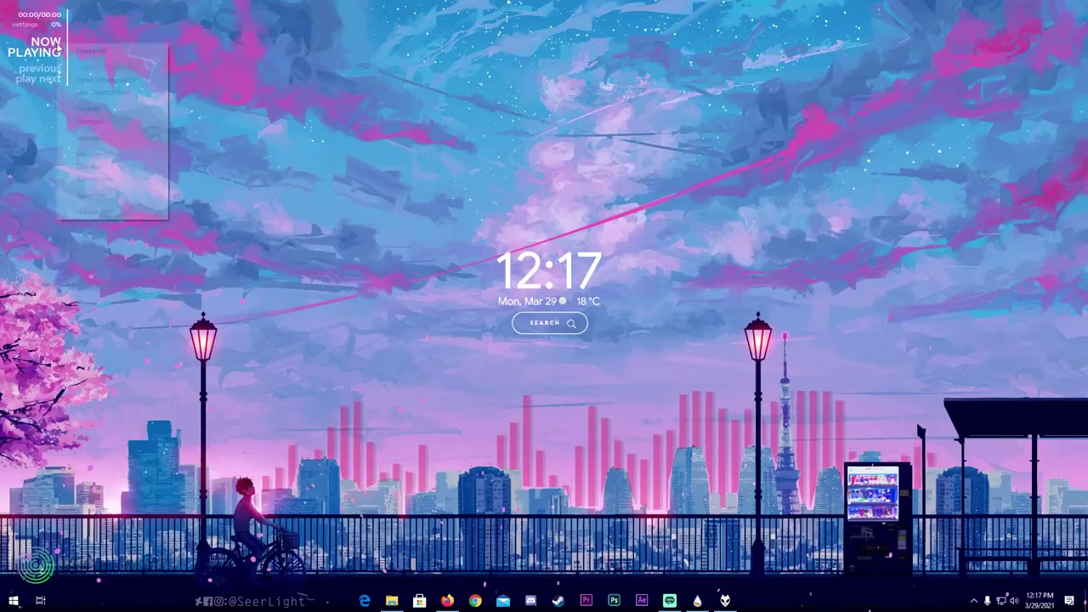
{"action": "left_click", "coordinate": [103, 79]}
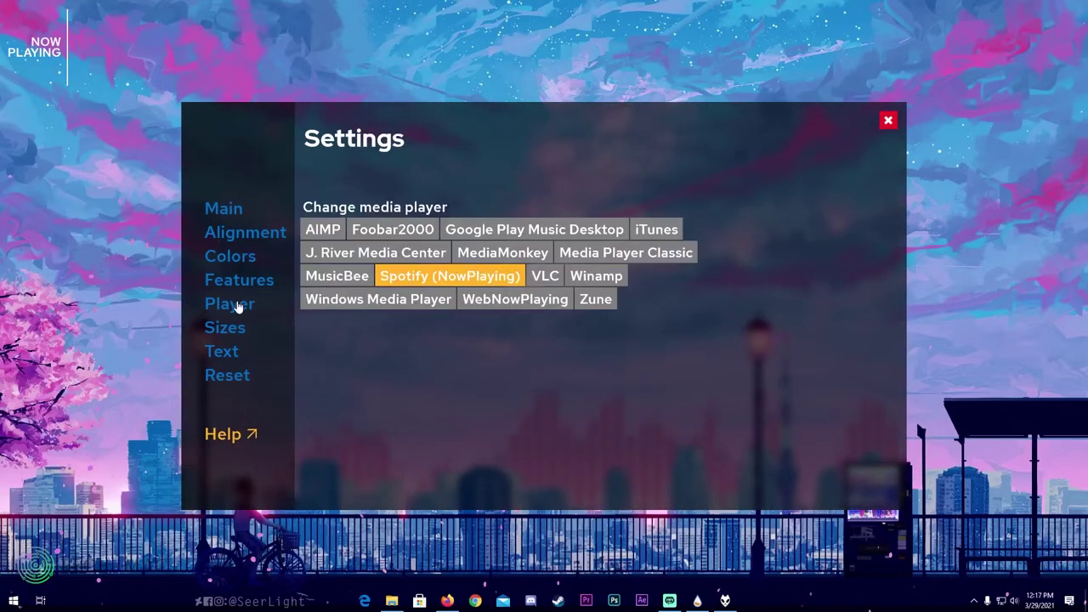
{"action": "left_click", "coordinate": [403, 229]}
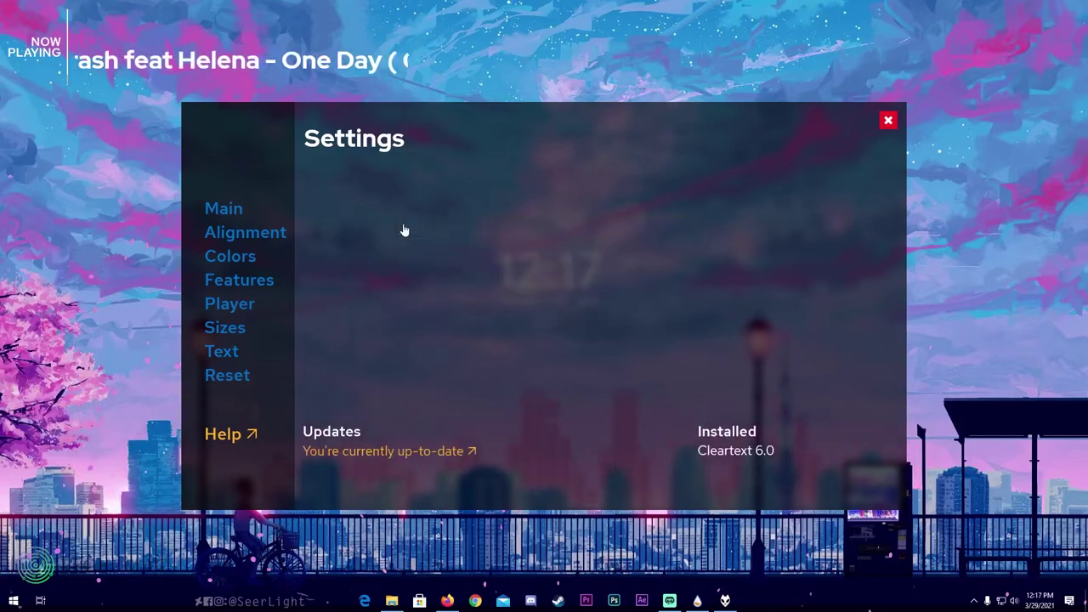
Review Cleartext's other settings pages, and switch the bottom text to Artist and the top text to Title.
{"action": "left_click", "coordinate": [245, 235]}
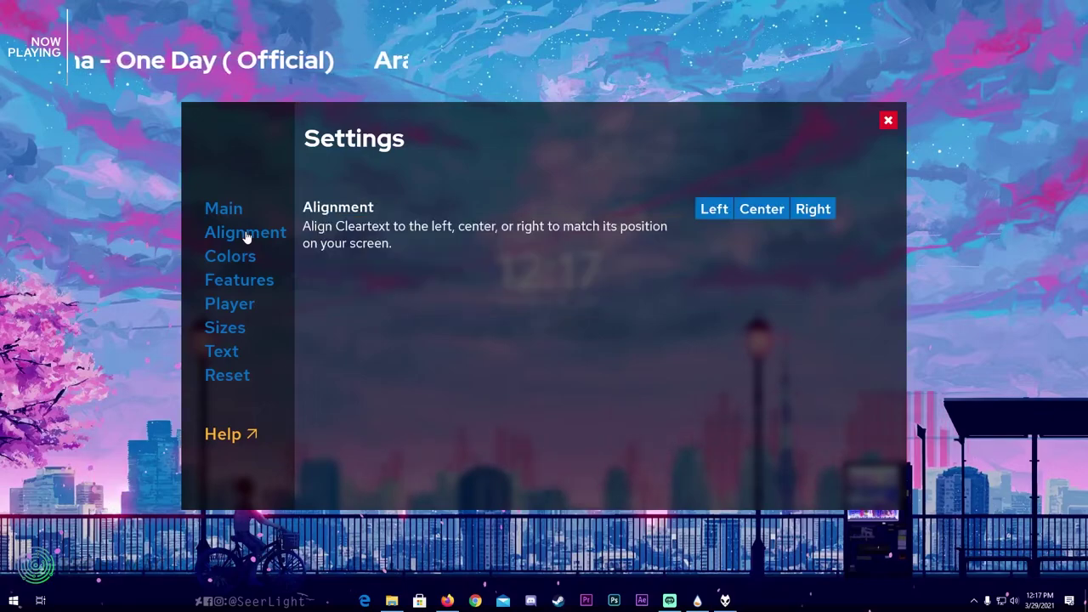
{"action": "left_click", "coordinate": [243, 279]}
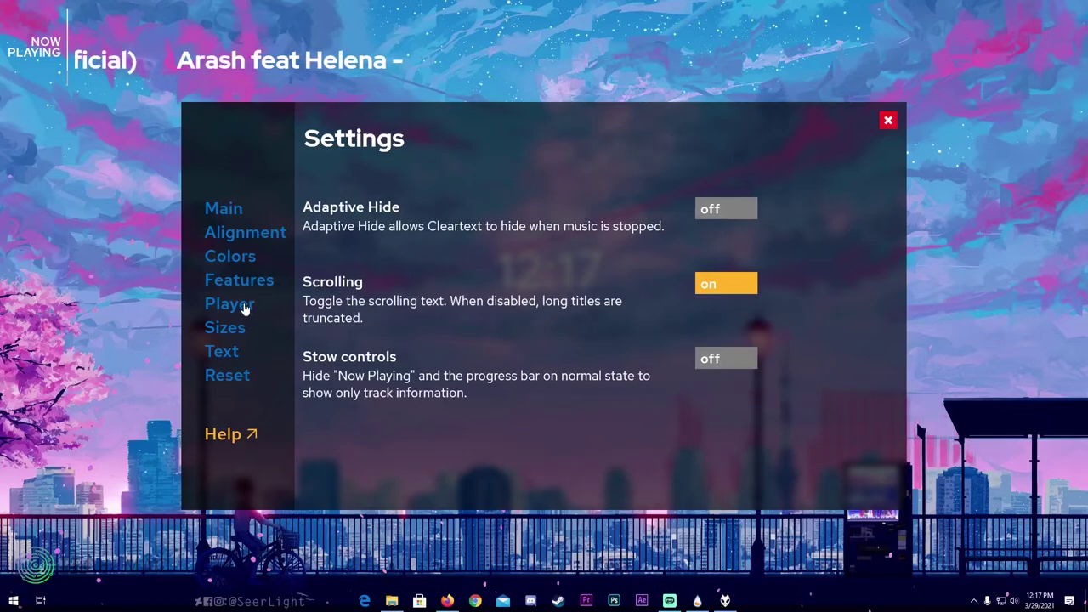
{"action": "left_click", "coordinate": [243, 306]}
{"action": "left_click", "coordinate": [243, 327]}
{"action": "left_click", "coordinate": [222, 352]}
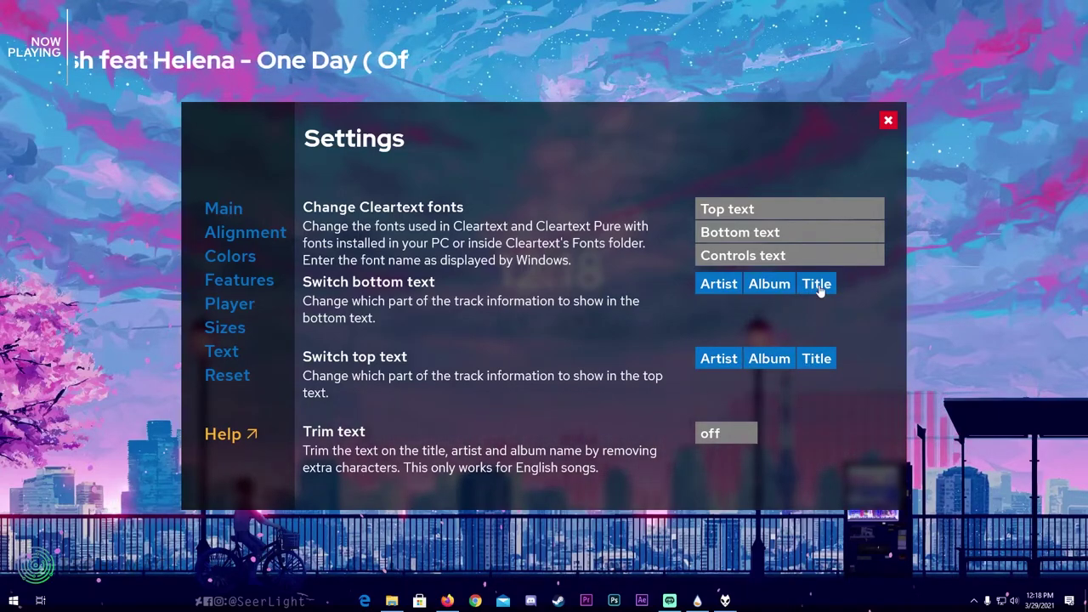
{"action": "left_click", "coordinate": [727, 291]}
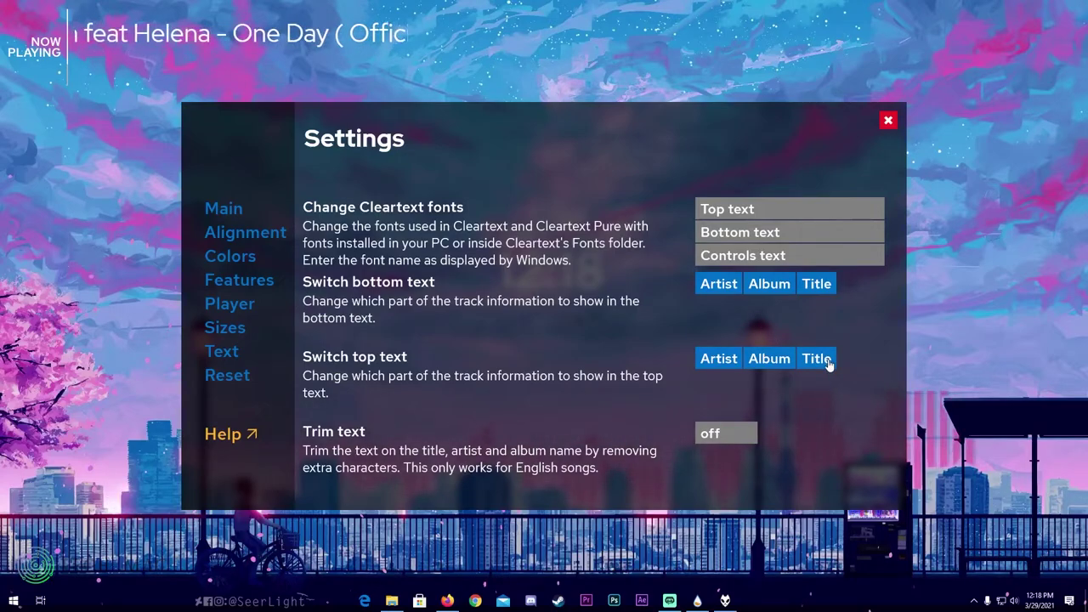
{"action": "left_click", "coordinate": [888, 119]}
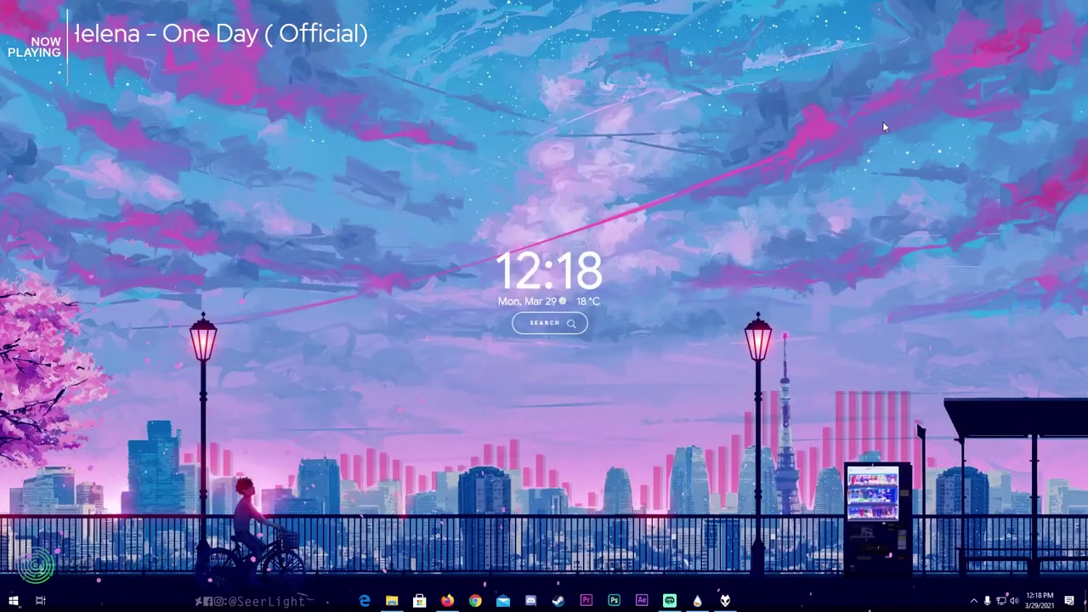
Test the desktop search skin by opening Google with it, and close the browser window.
{"action": "left_click", "coordinate": [549, 331]}
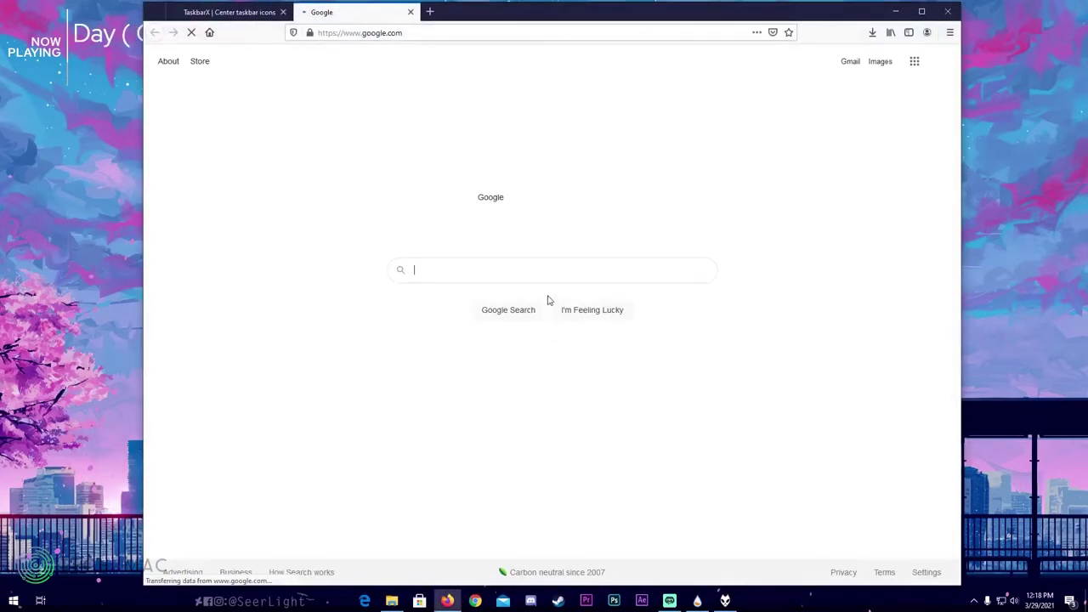
{"action": "left_click", "coordinate": [947, 12]}
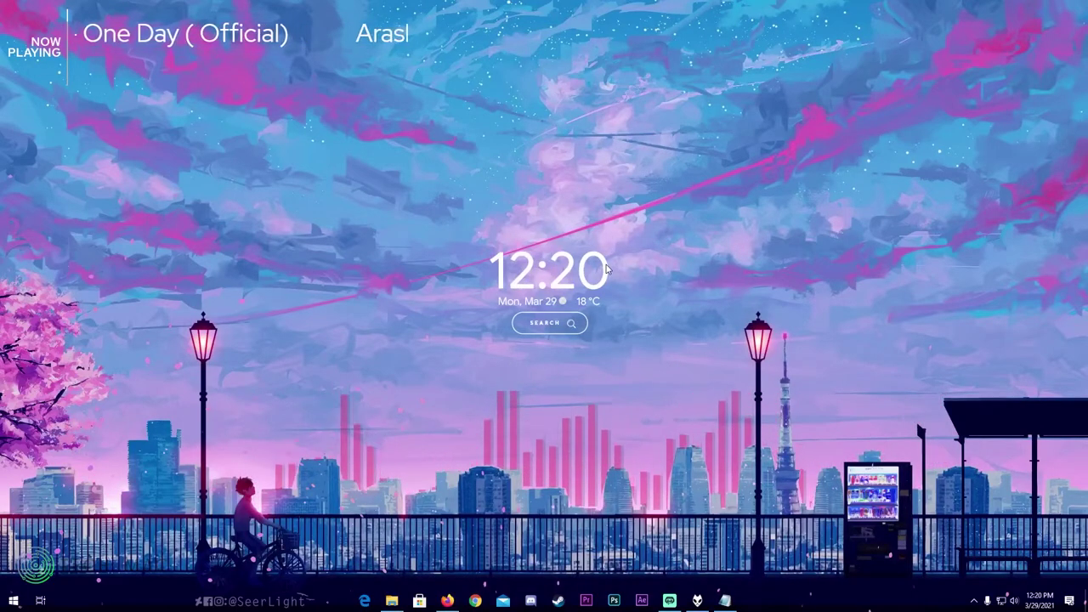
Open the Simple Clock skin's weather variables file for editing.
{"action": "right_click", "coordinate": [606, 268]}
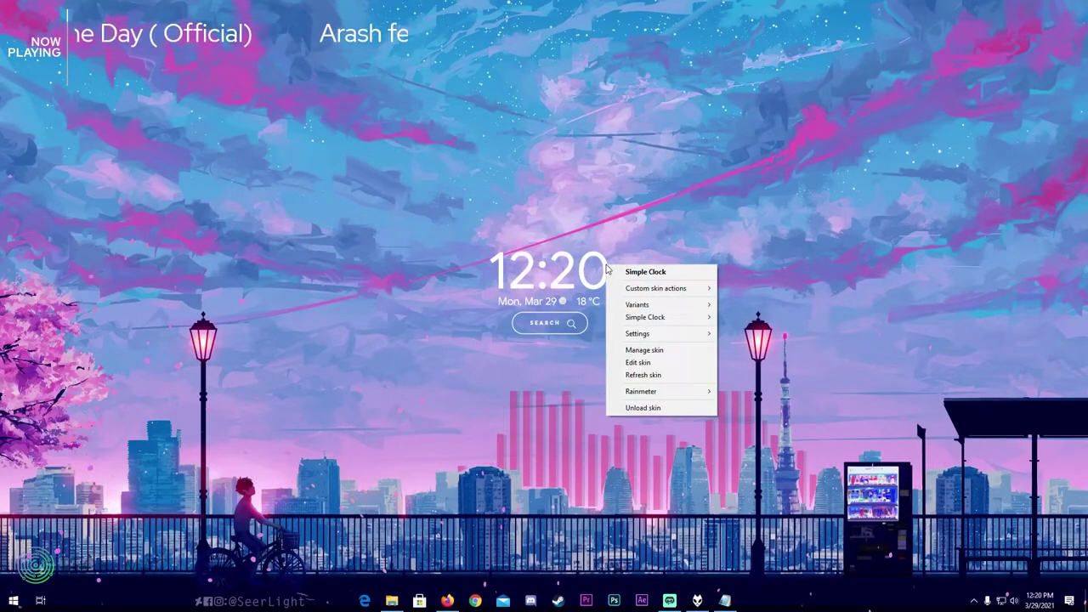
{"action": "mouse_move", "coordinate": [665, 291]}
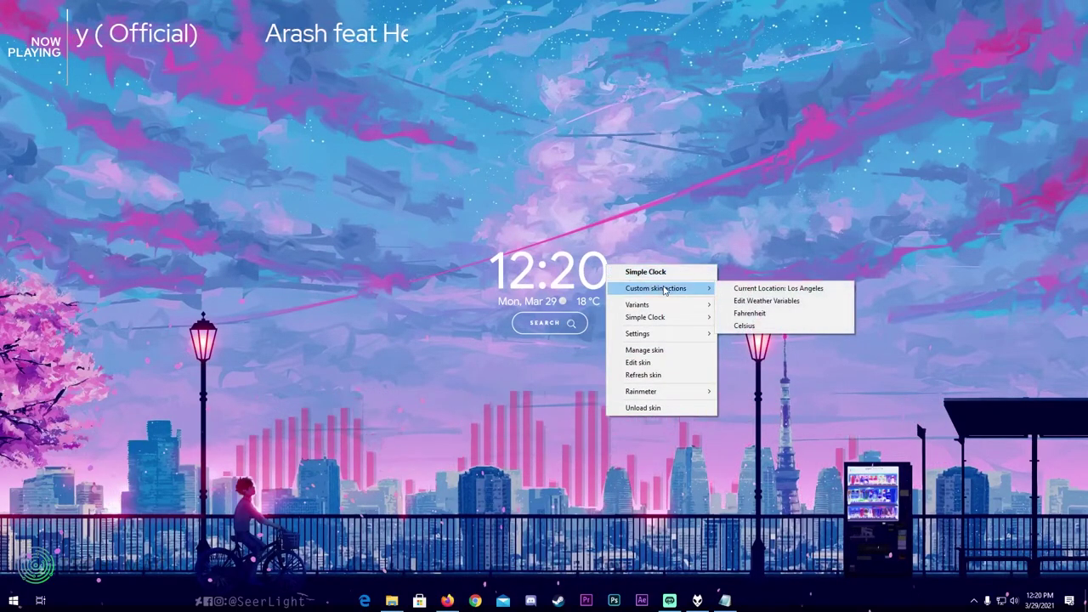
{"action": "left_click", "coordinate": [770, 301]}
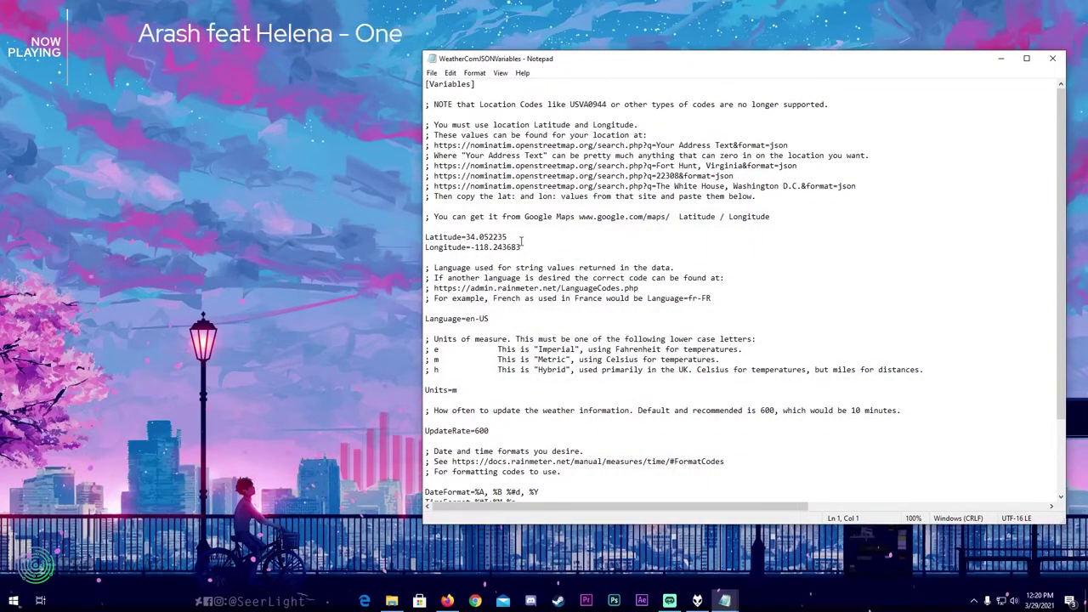
Switch to Firefox, look up the coordinates of Canada on LatLong.net and copy the latitude.
{"action": "left_click", "coordinate": [447, 602]}
{"action": "type", "text": "Canada"}
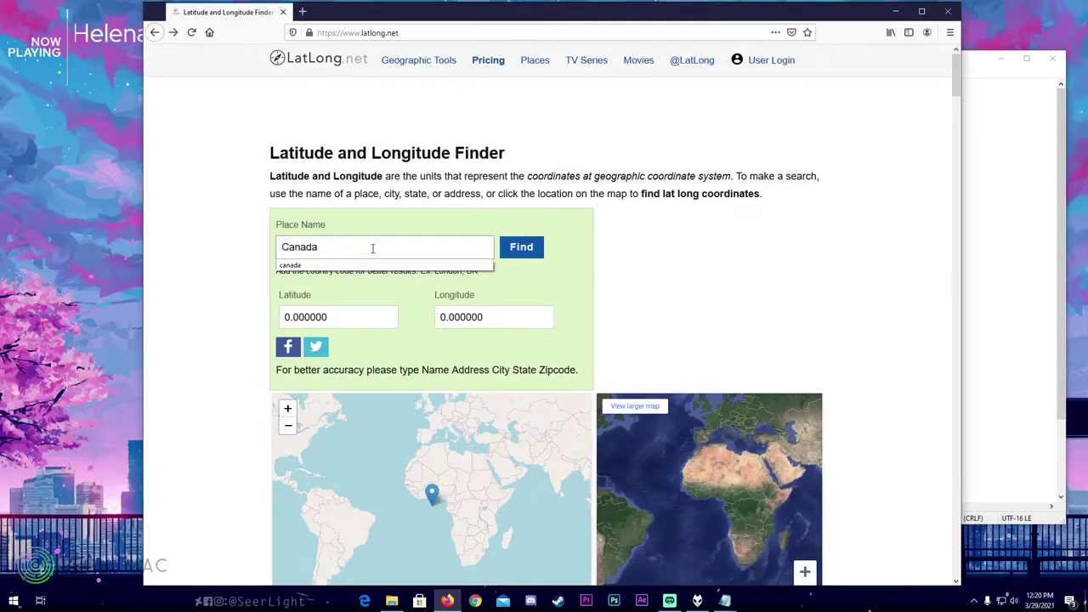
{"action": "left_click", "coordinate": [518, 248]}
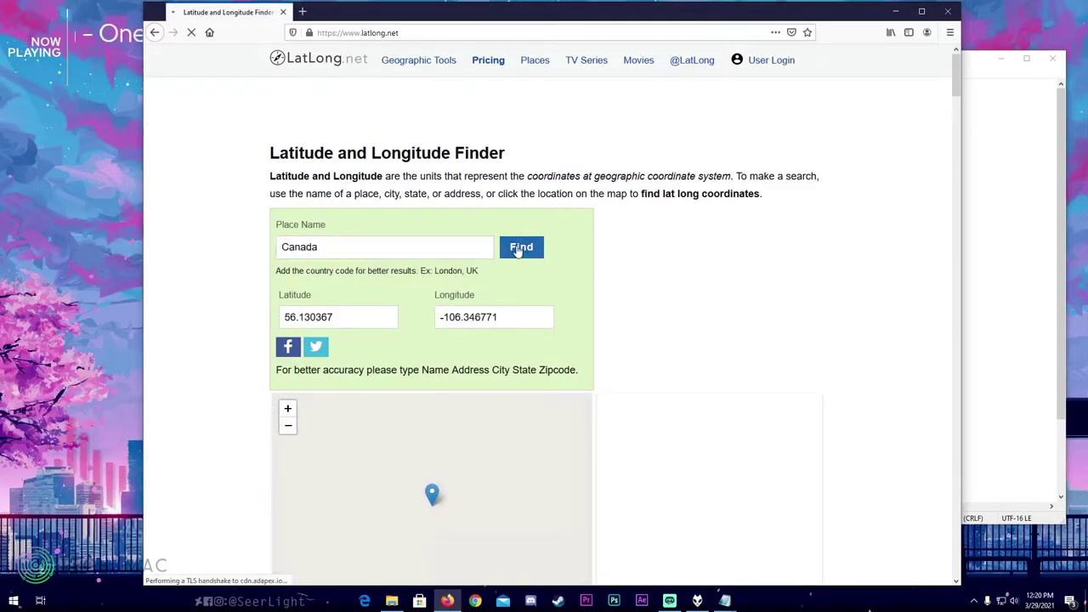
{"action": "left_click_drag", "start_coordinate": [335, 318], "coordinate": [286, 317]}
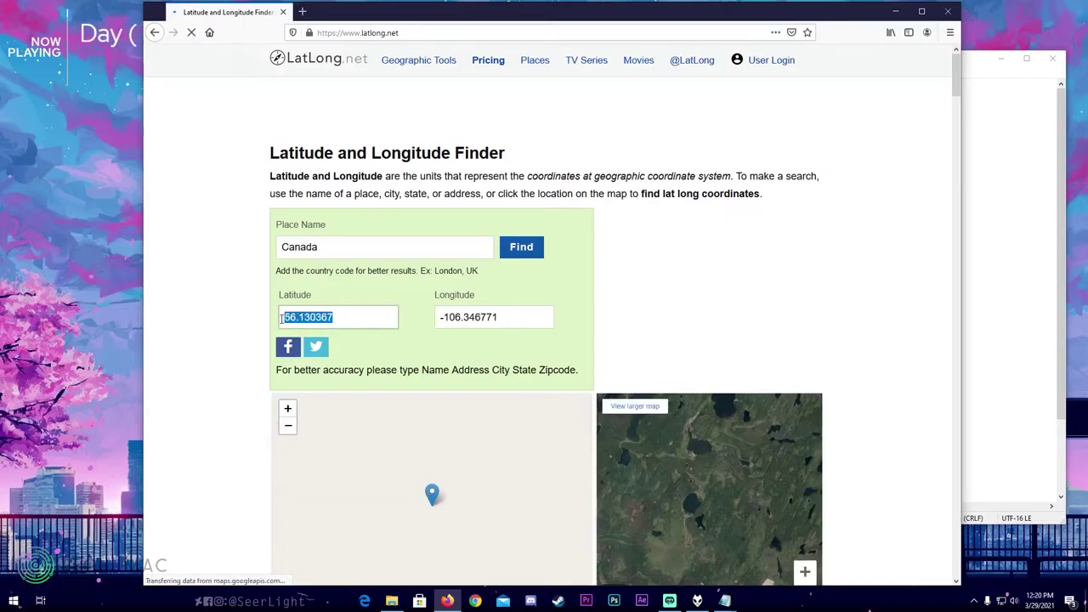
Return to the weather variables file in Notepad and replace the Latitude value with 56.130367.
{"action": "left_click", "coordinate": [896, 11]}
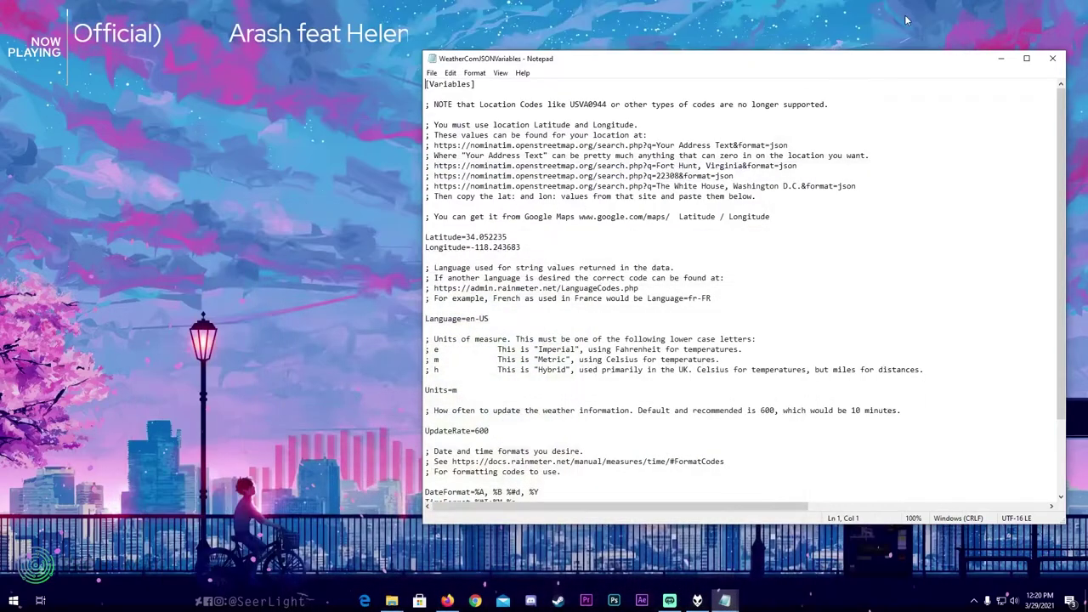
{"action": "left_click_drag", "start_coordinate": [511, 236], "coordinate": [465, 237]}
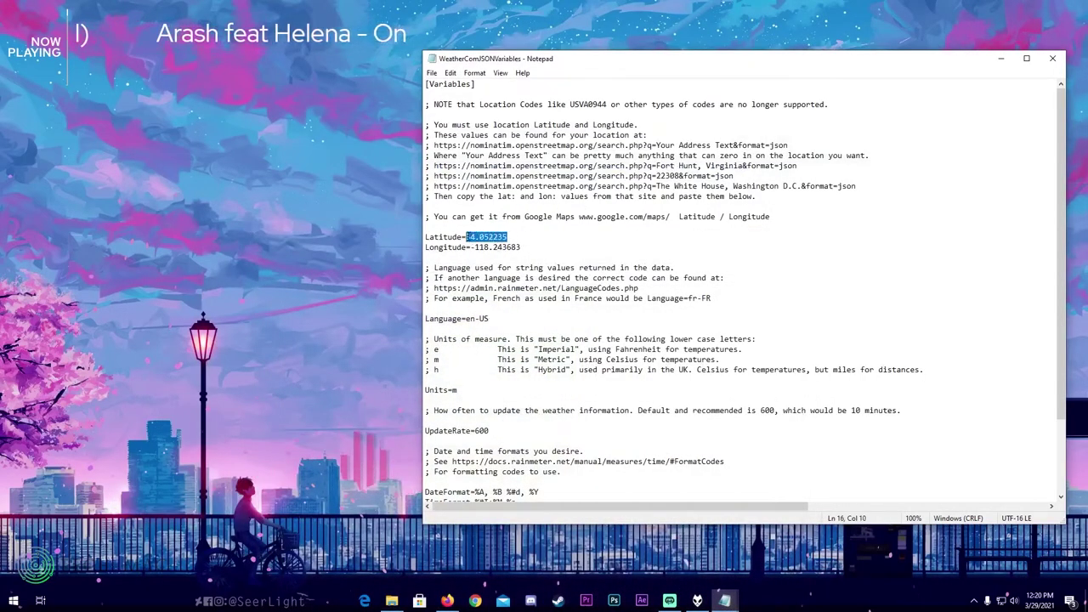
{"action": "type", "text": "56.130367"}
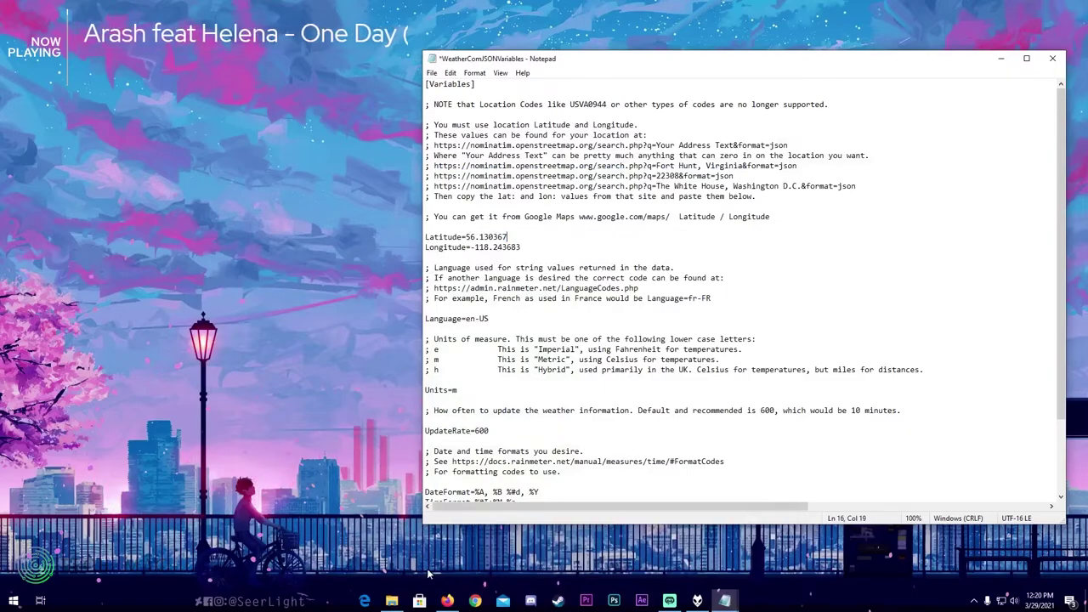
Switch back to Firefox and copy Canada's longitude from the LatLong.net results.
{"action": "left_click", "coordinate": [447, 601]}
{"action": "left_click_drag", "start_coordinate": [553, 317], "coordinate": [435, 318]}
{"action": "key", "text": "ctrl+c"}
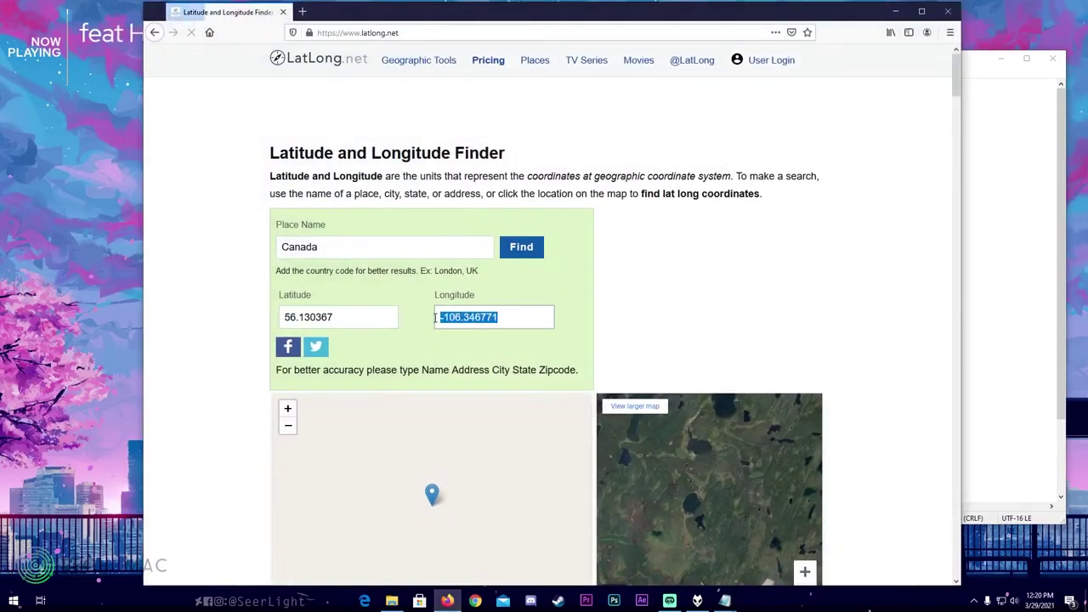
Back in Notepad, replace the Longitude value with -106.346771 and save the weather variables file.
{"action": "left_click", "coordinate": [895, 11]}
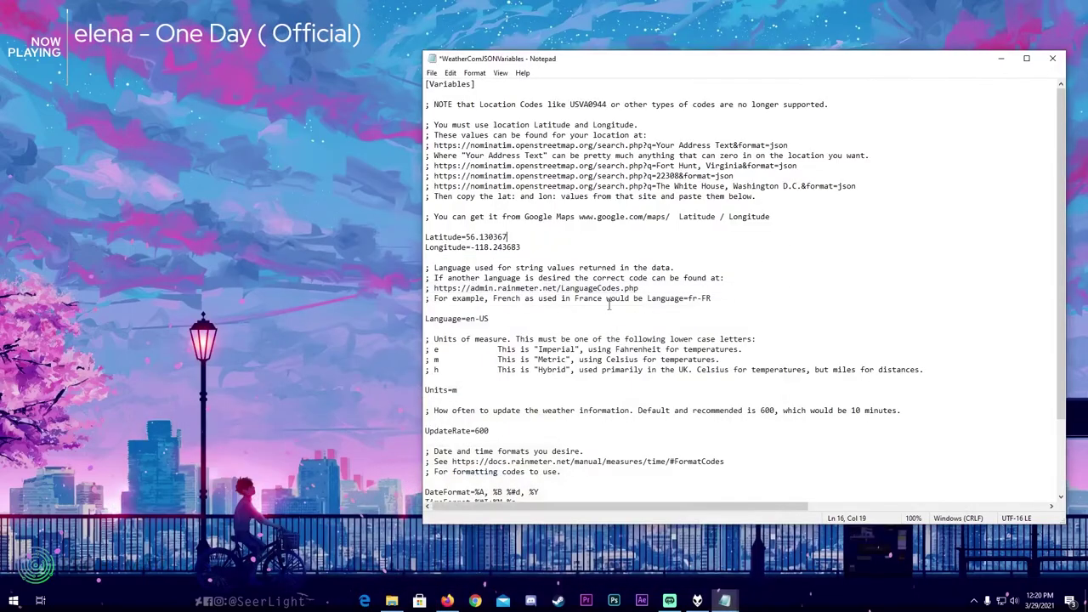
{"action": "left_click_drag", "start_coordinate": [521, 248], "coordinate": [474, 247]}
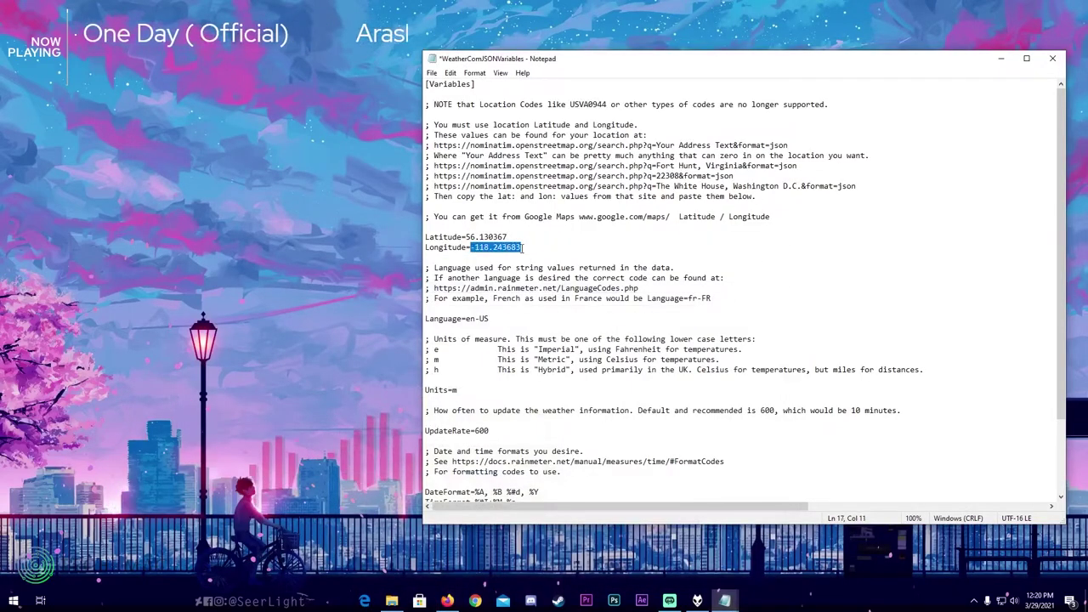
{"action": "key", "text": "ctrl+v"}
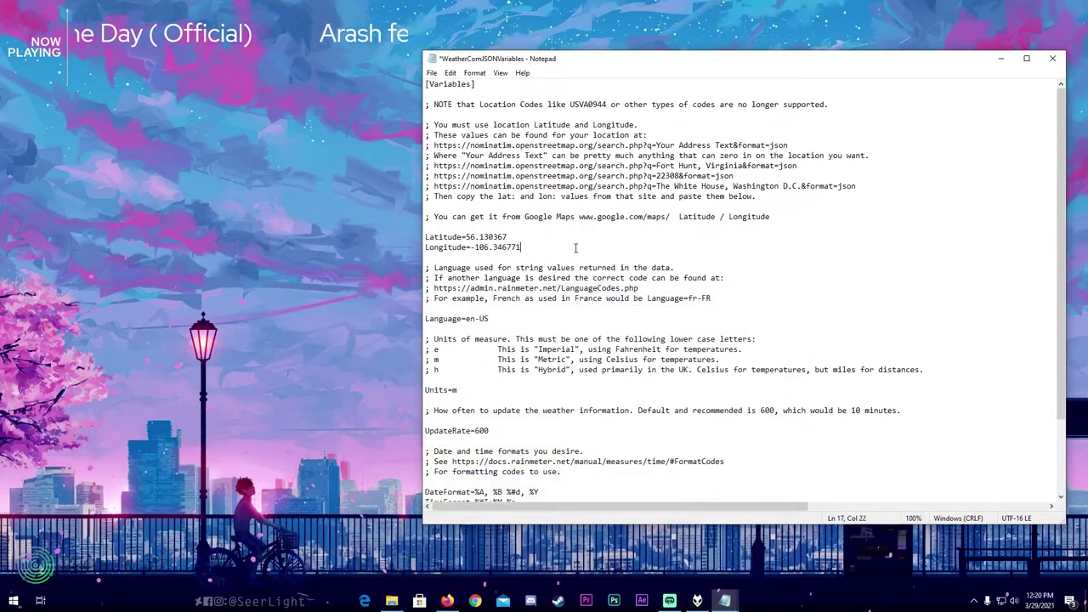
{"action": "left_click", "coordinate": [433, 72]}
{"action": "left_click", "coordinate": [460, 126]}
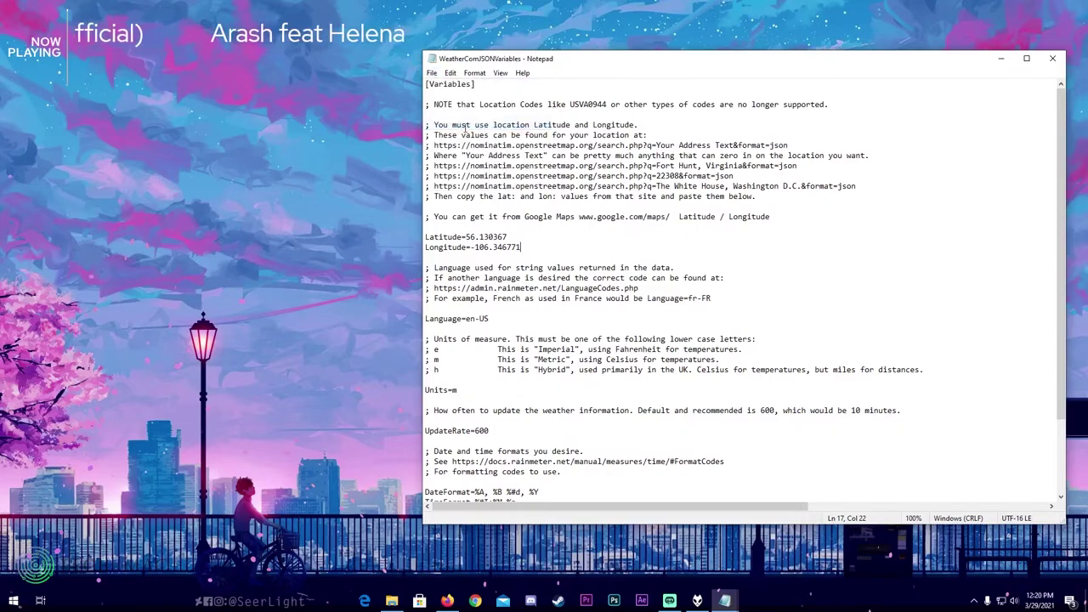
Minimize the variables file and refresh the Simple Clock skin on the desktop to load the new weather location.
{"action": "left_click", "coordinate": [1001, 60]}
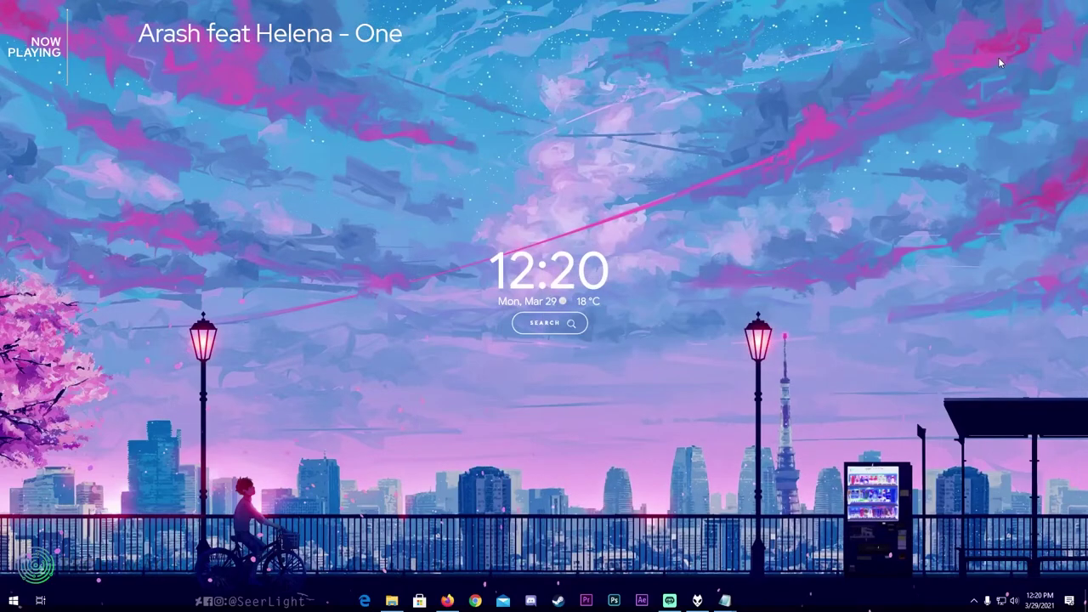
{"action": "right_click", "coordinate": [591, 282]}
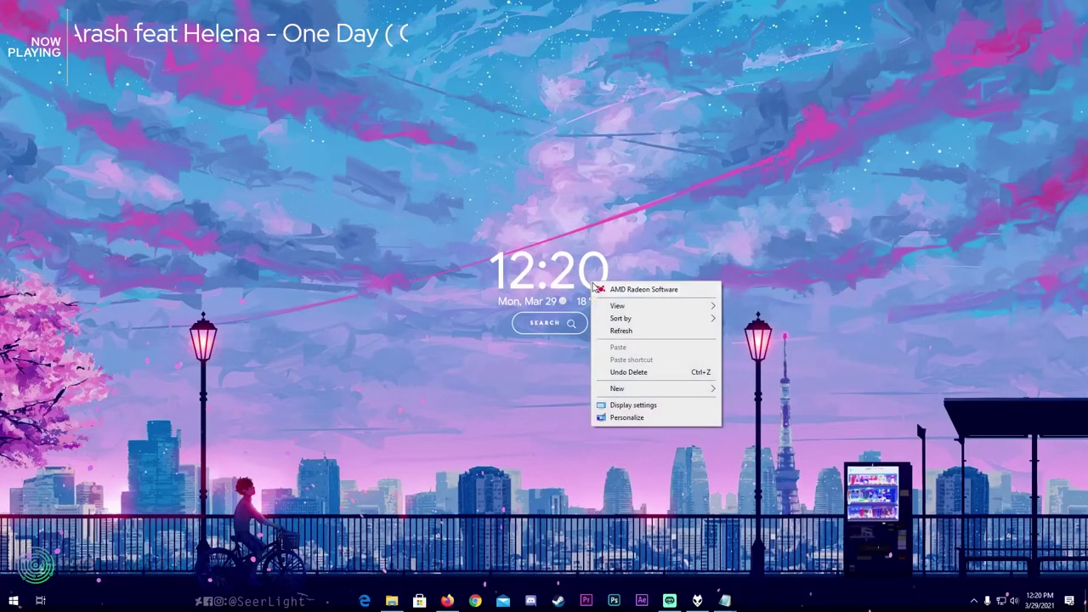
{"action": "right_click", "coordinate": [606, 270]}
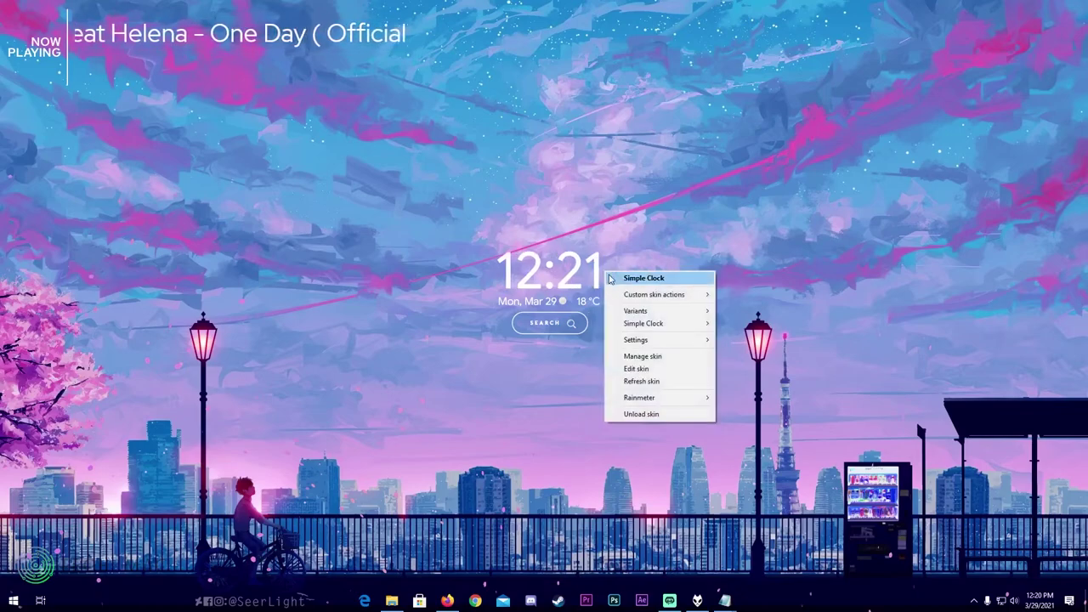
{"action": "left_click", "coordinate": [659, 381]}
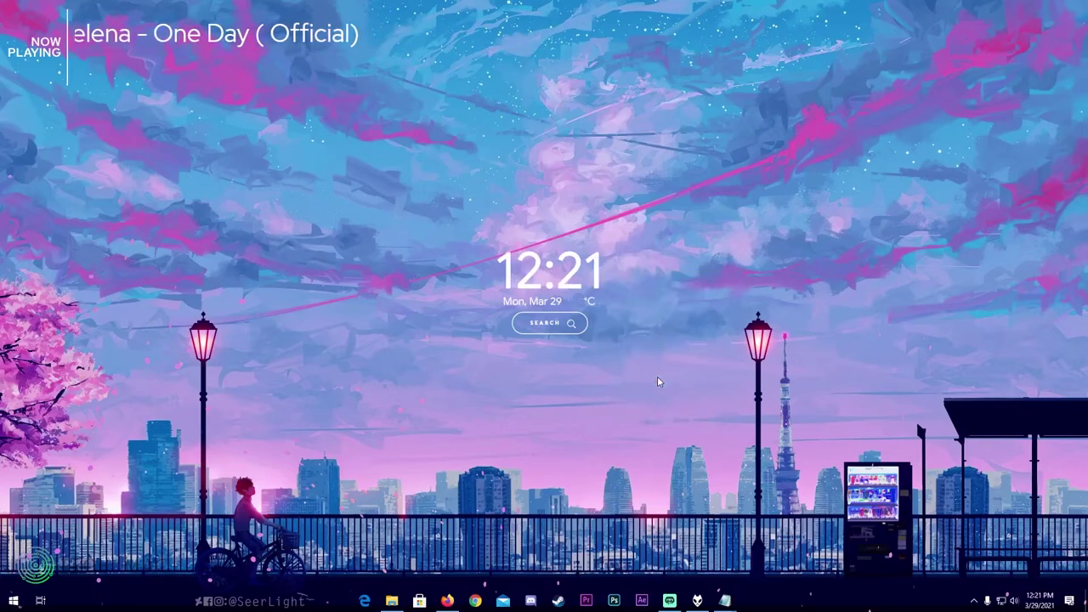